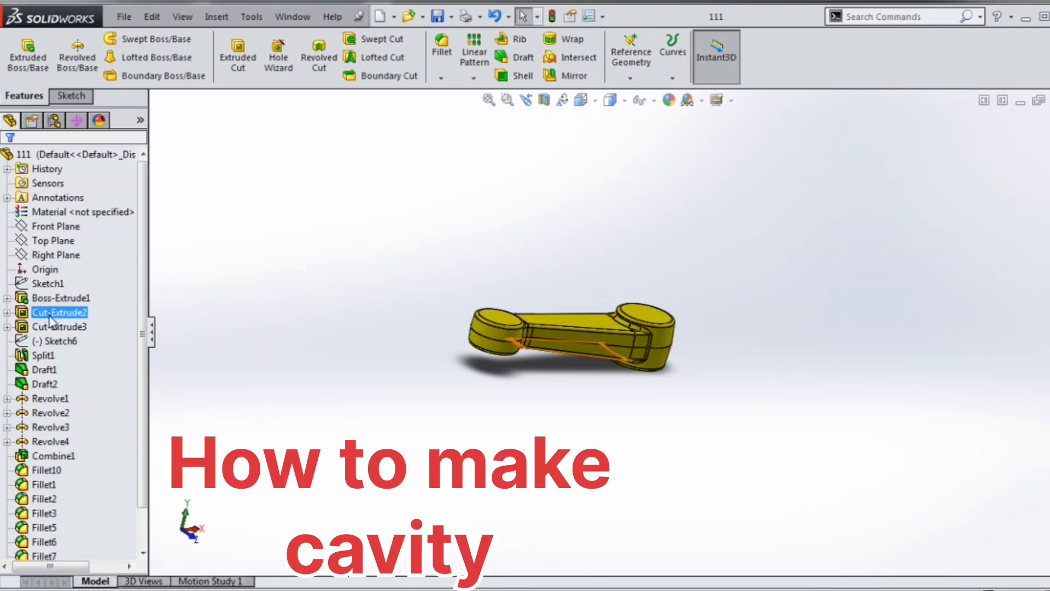
Step: Make the hidden Sketch6 centreline sketch visible in the model
click(54, 341)
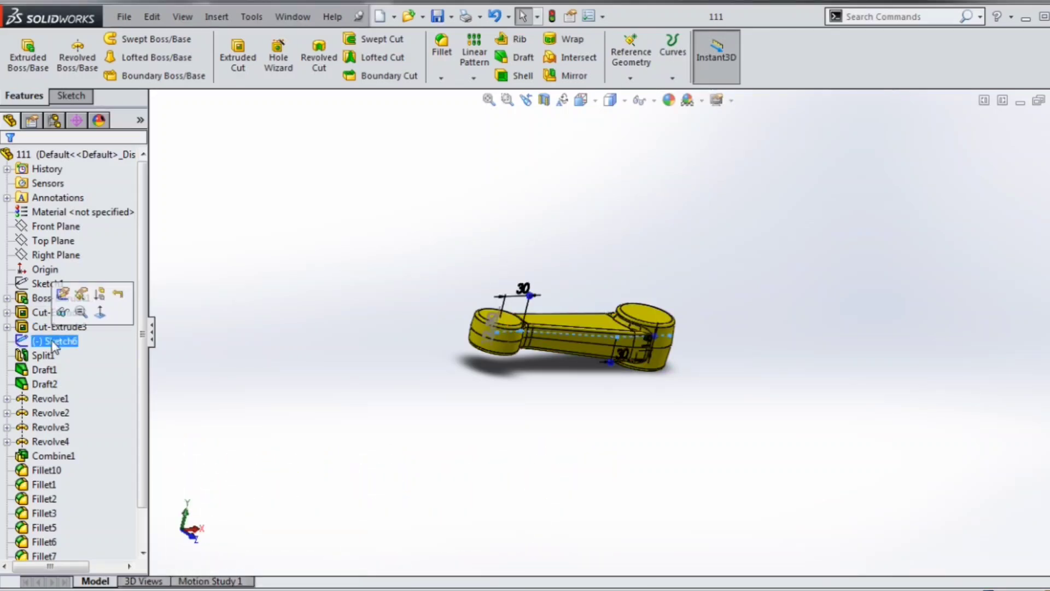
right_click(54, 343)
click(61, 307)
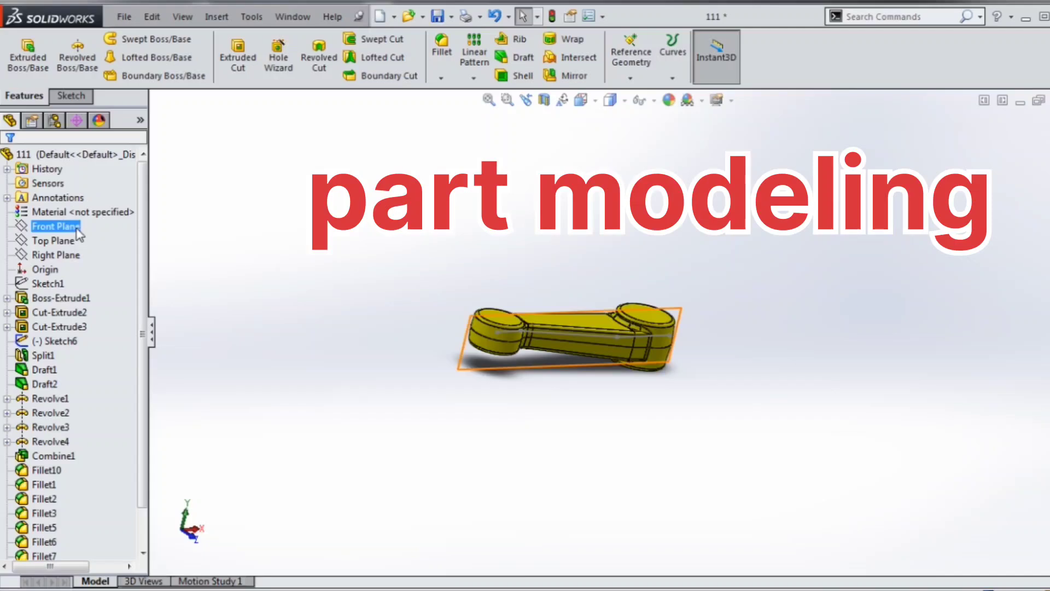
Step: Start a sketch on the Front Plane and convert the Sketch6 lines into it
click(82, 226)
click(87, 204)
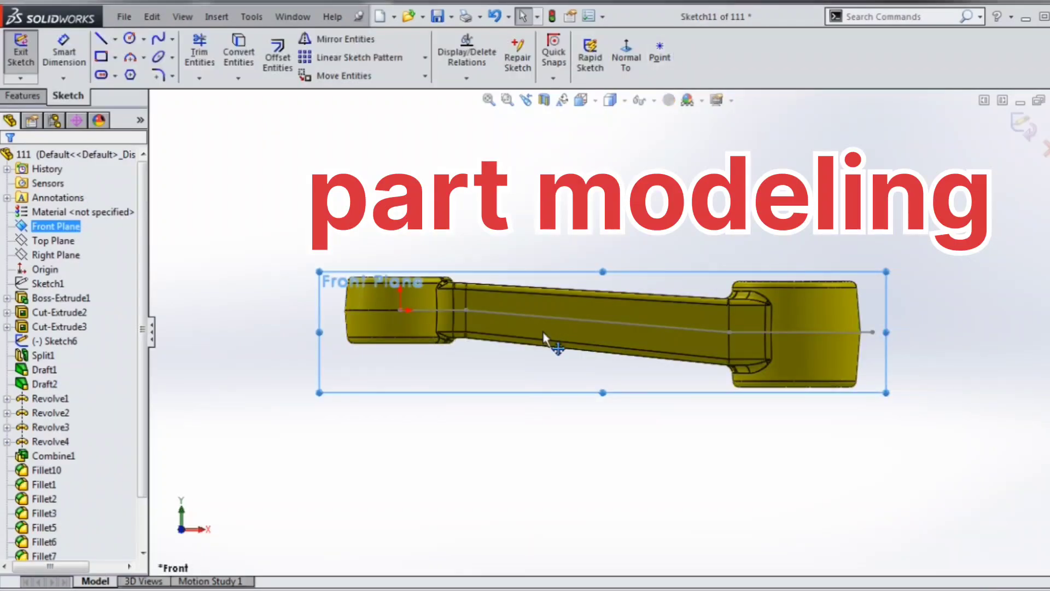
click(465, 425)
click(55, 340)
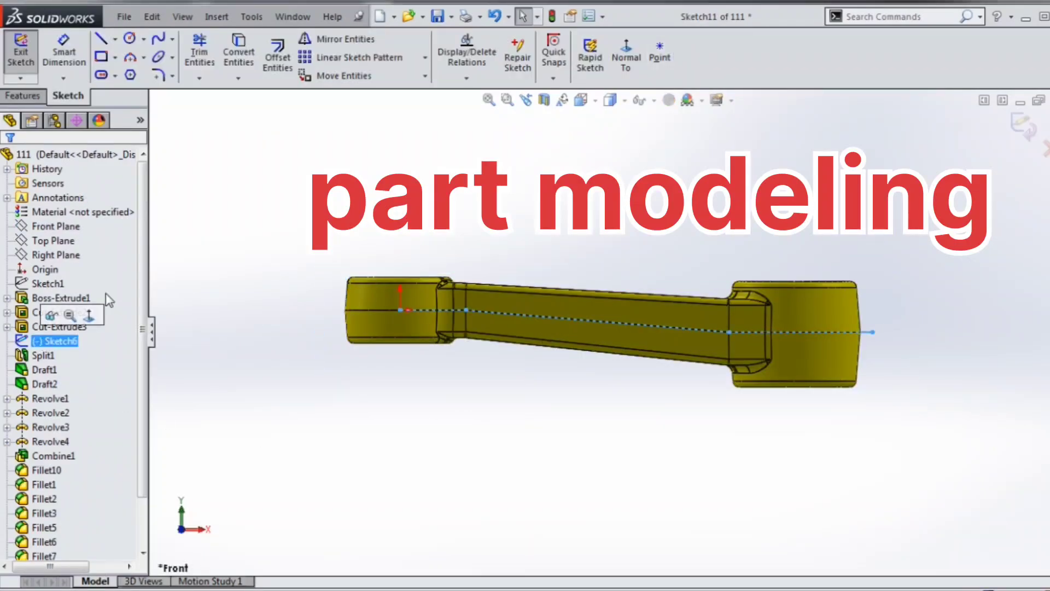
click(238, 52)
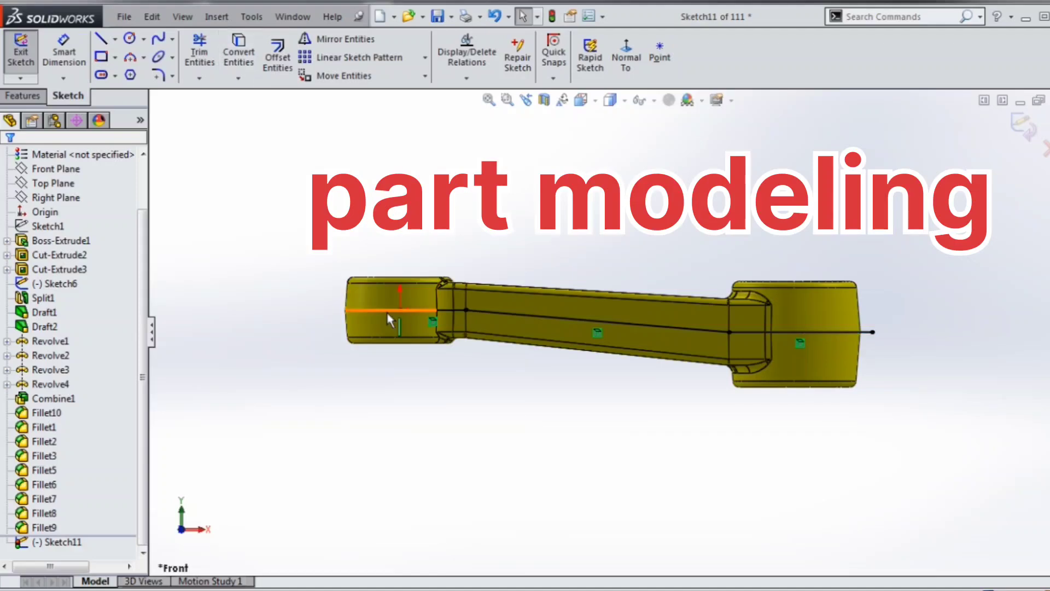
Step: Extend the converted parting line past both ends of the part, to about X -95 mm and X 317 mm, and close the sketch
drag(346, 311, 189, 309)
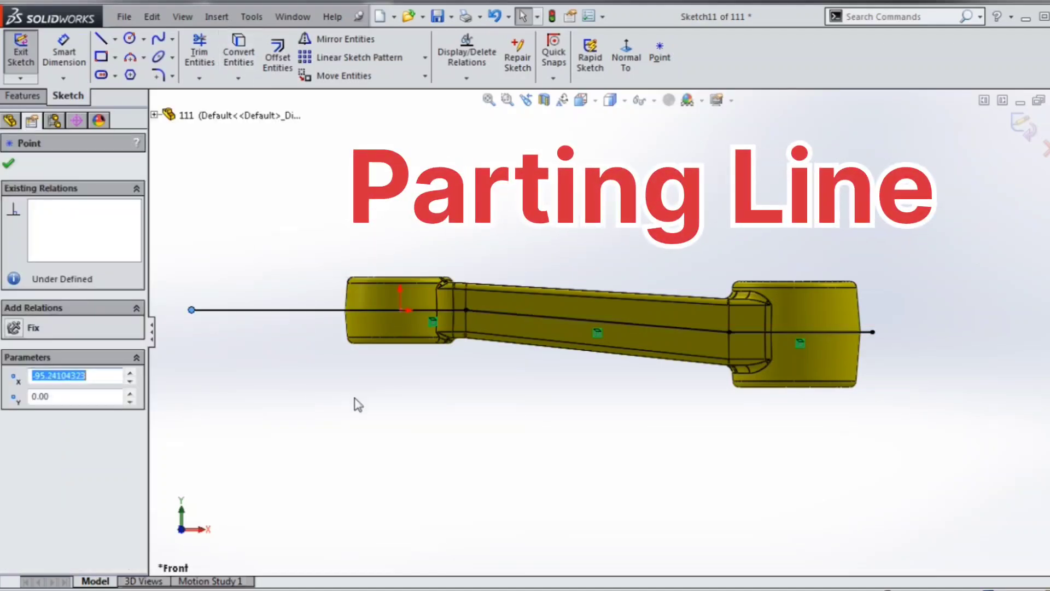
scroll(614, 388, up, 2)
drag(795, 333, 946, 331)
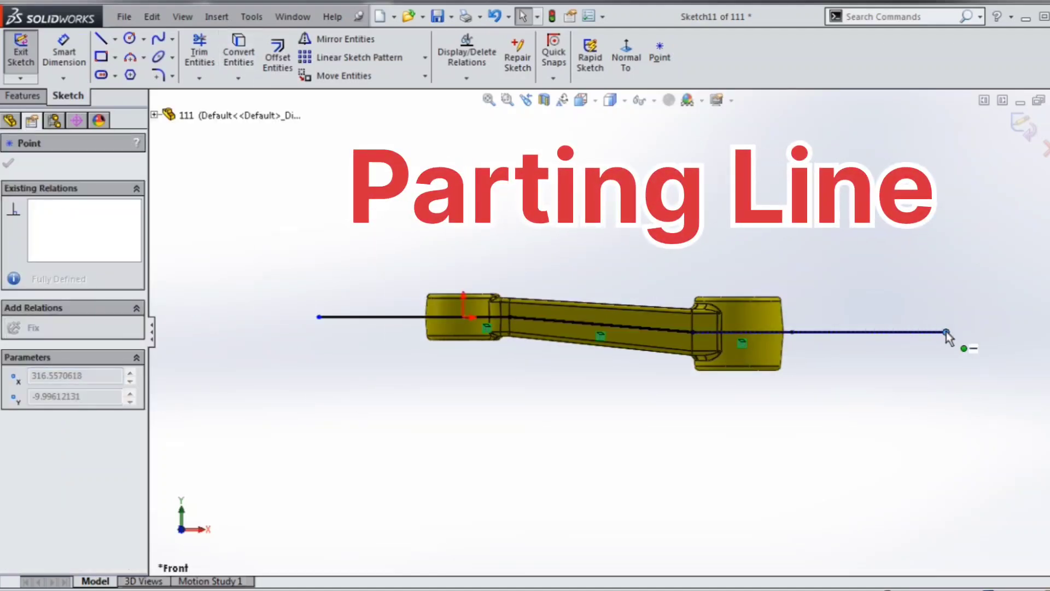
click(826, 413)
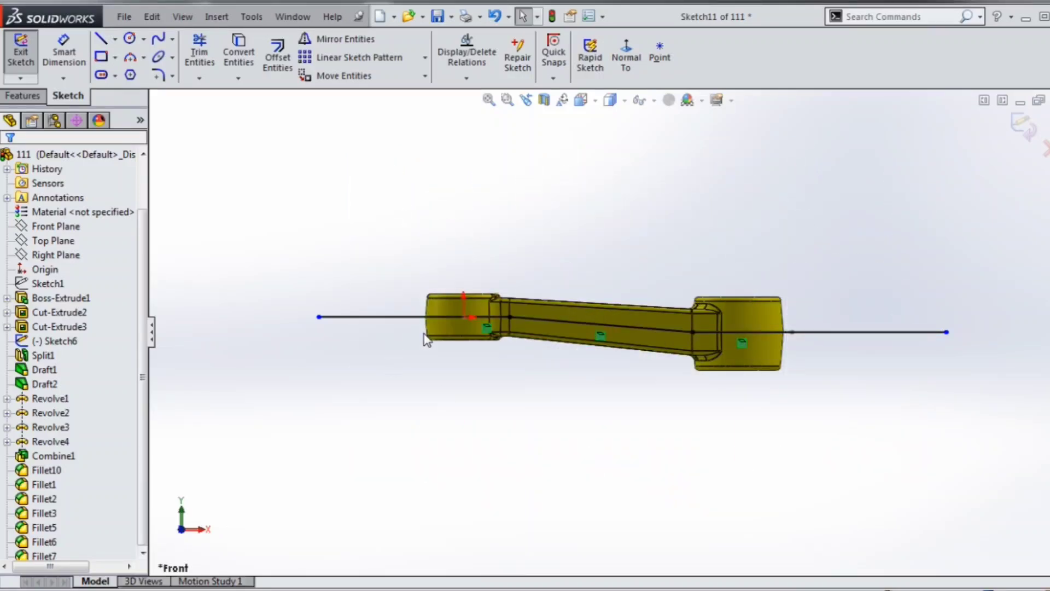
click(1024, 131)
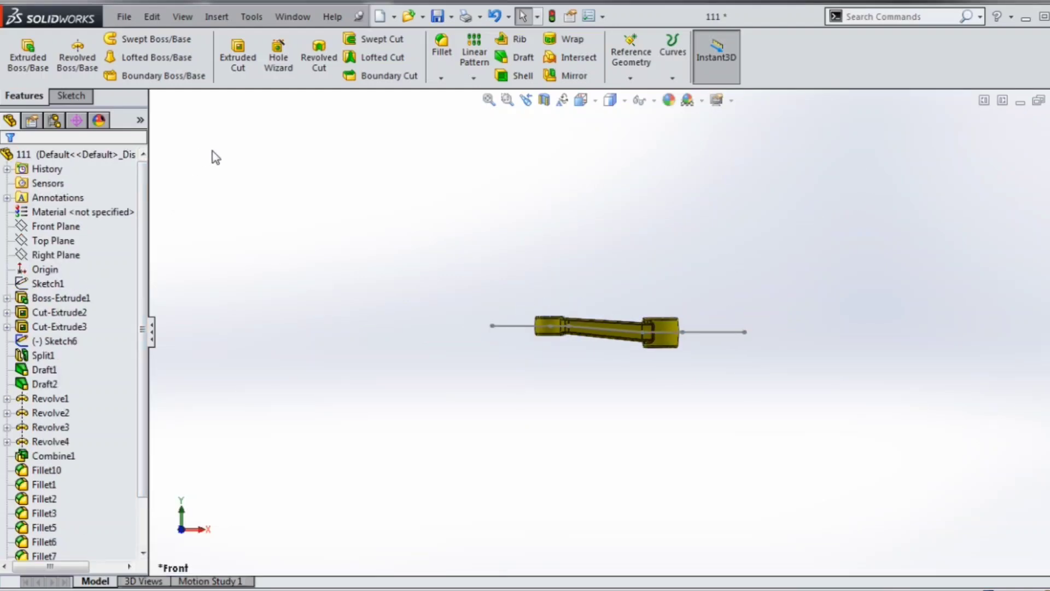
Step: Sketch a corner rectangle about 362 by 337 mm around the part on the Top Plane
middle_drag(627, 216, 674, 395)
scroll(673, 383, down, 2)
scroll(679, 339, up, 2)
scroll(686, 284, down, 3)
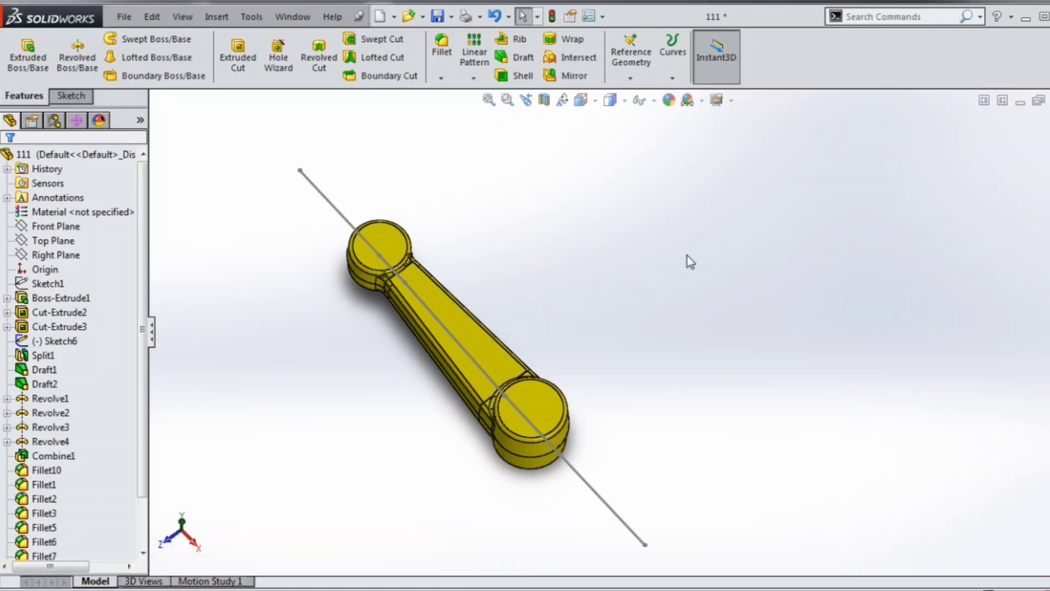
scroll(690, 261, up, 3)
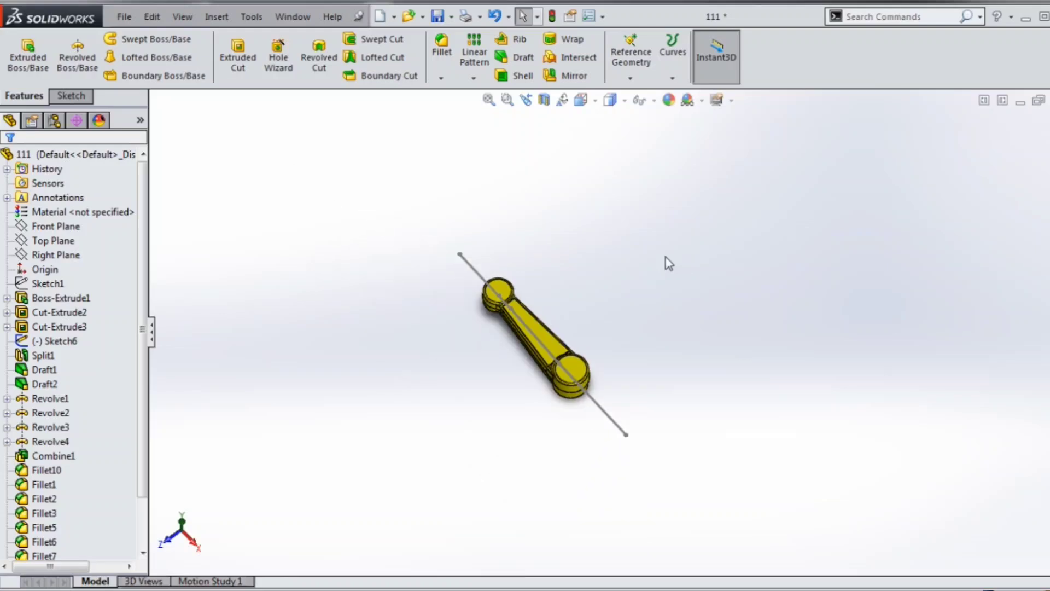
click(48, 229)
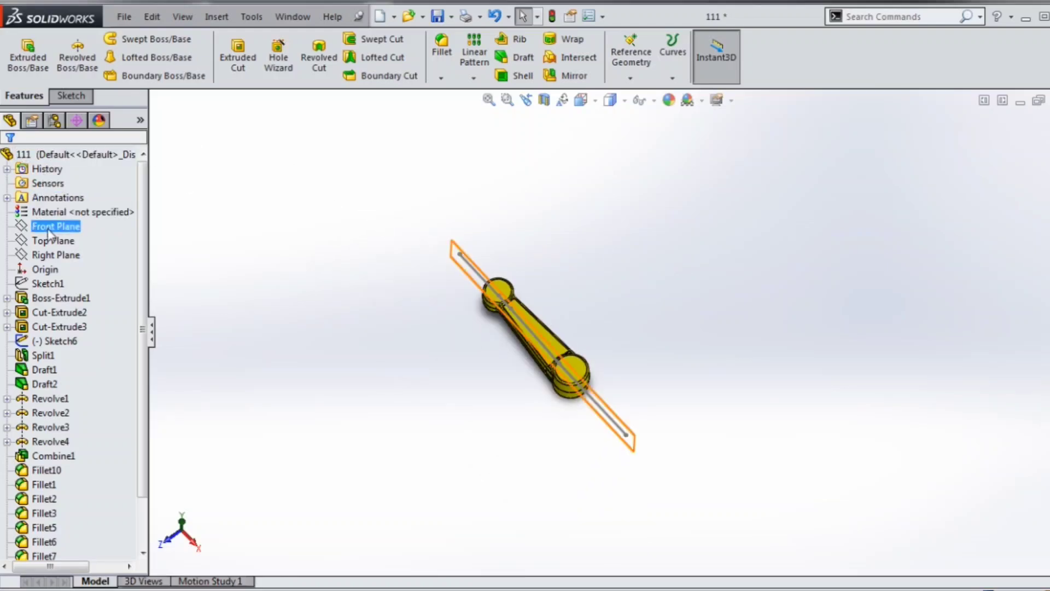
click(53, 241)
click(58, 218)
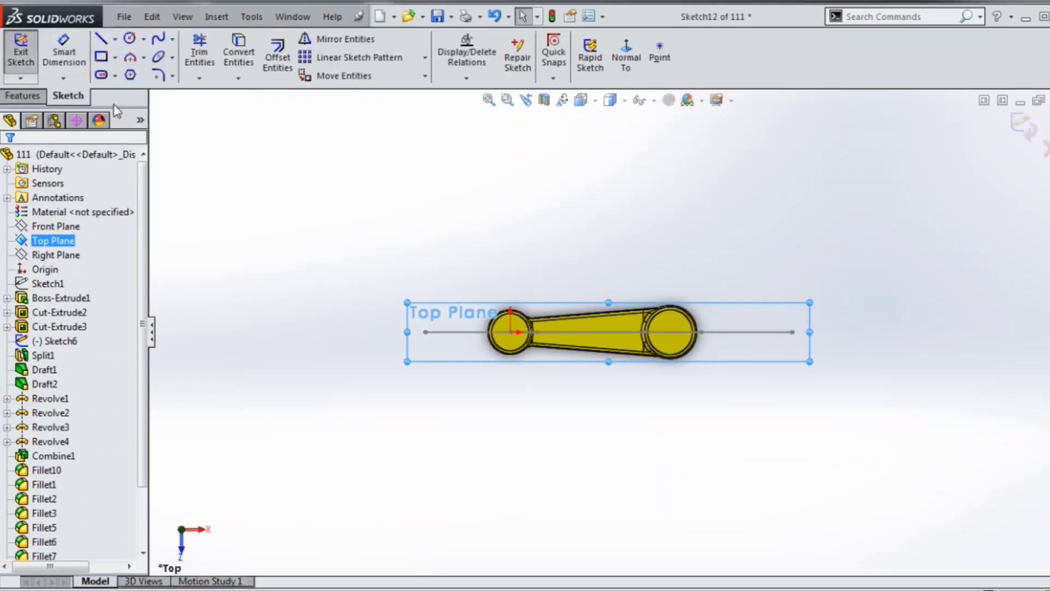
click(102, 60)
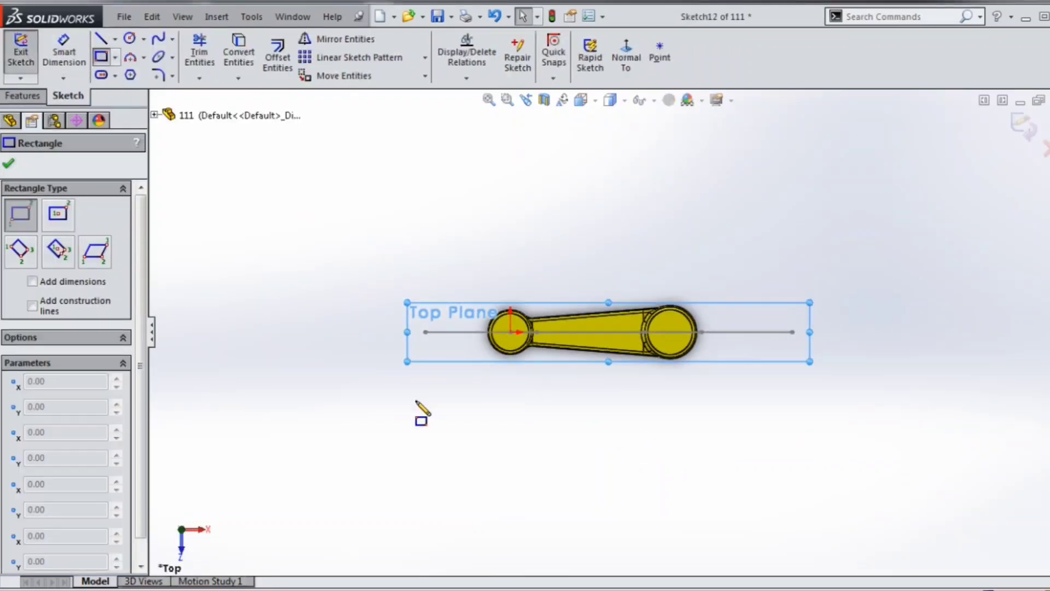
click(453, 421)
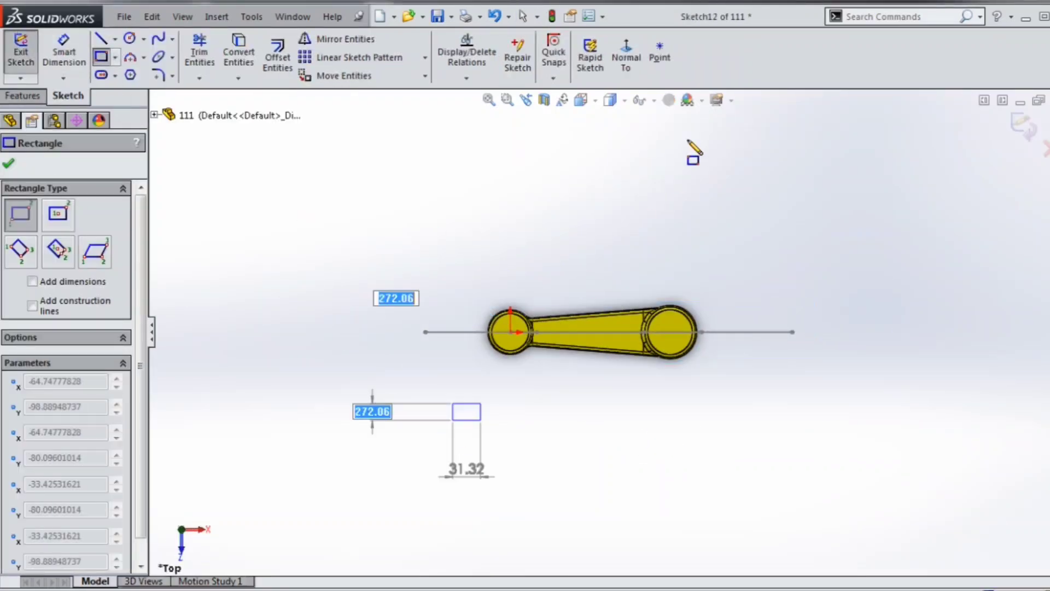
click(774, 118)
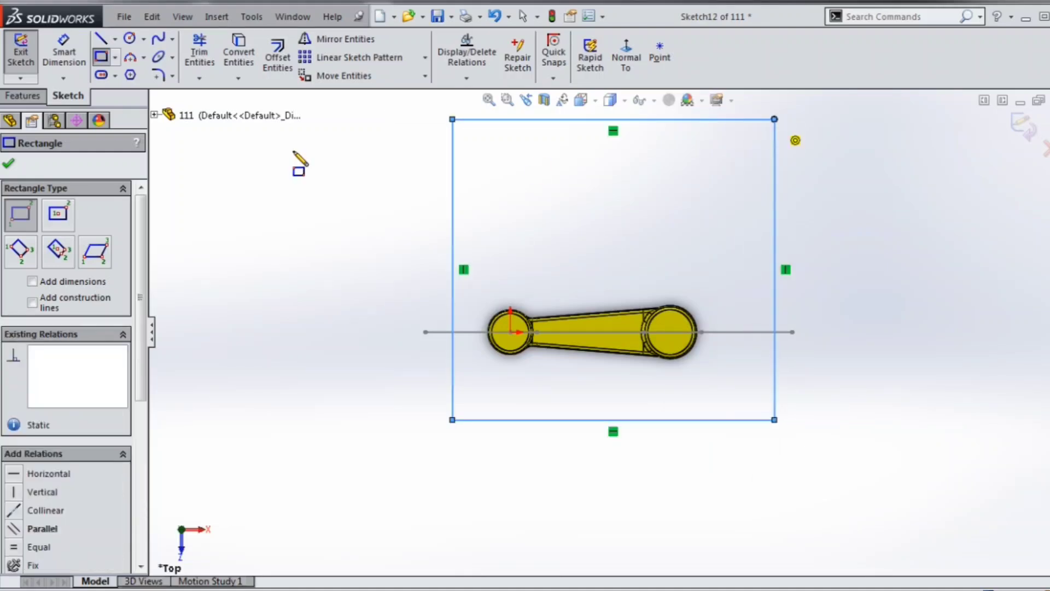
Step: Dimension the rectangle's vertical side to 325 mm
click(64, 52)
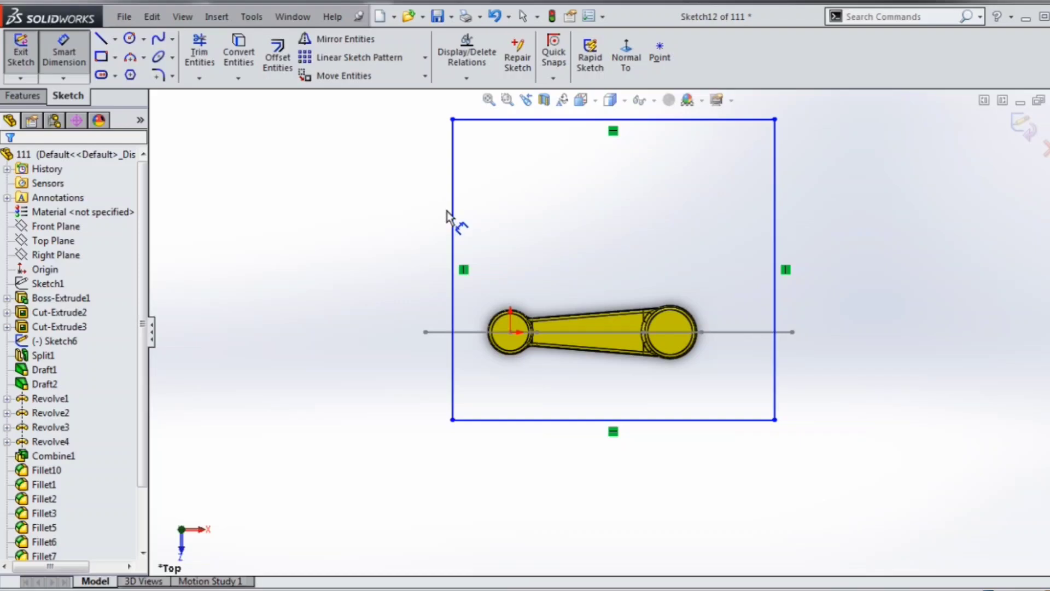
click(453, 216)
click(399, 217)
text(3)
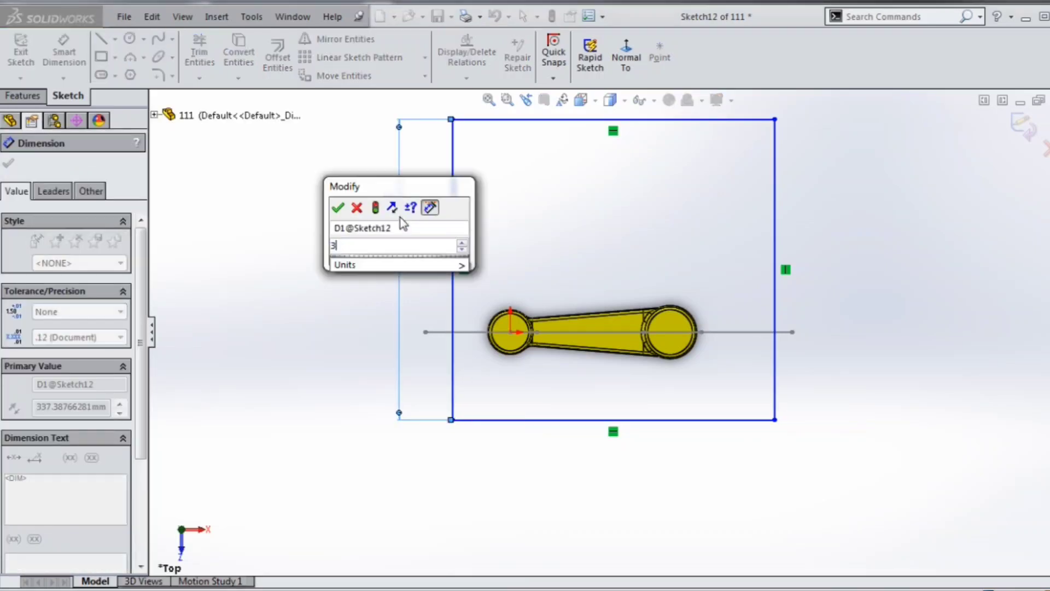
text(25)
key(Return)
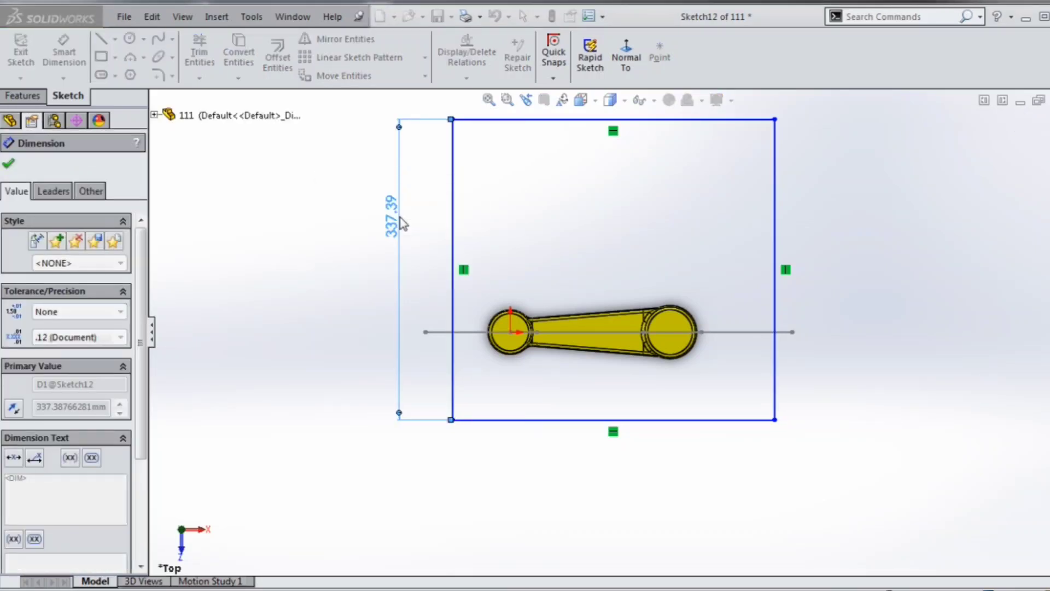
Step: Dimension the rectangle's horizontal side to 350 mm
click(719, 421)
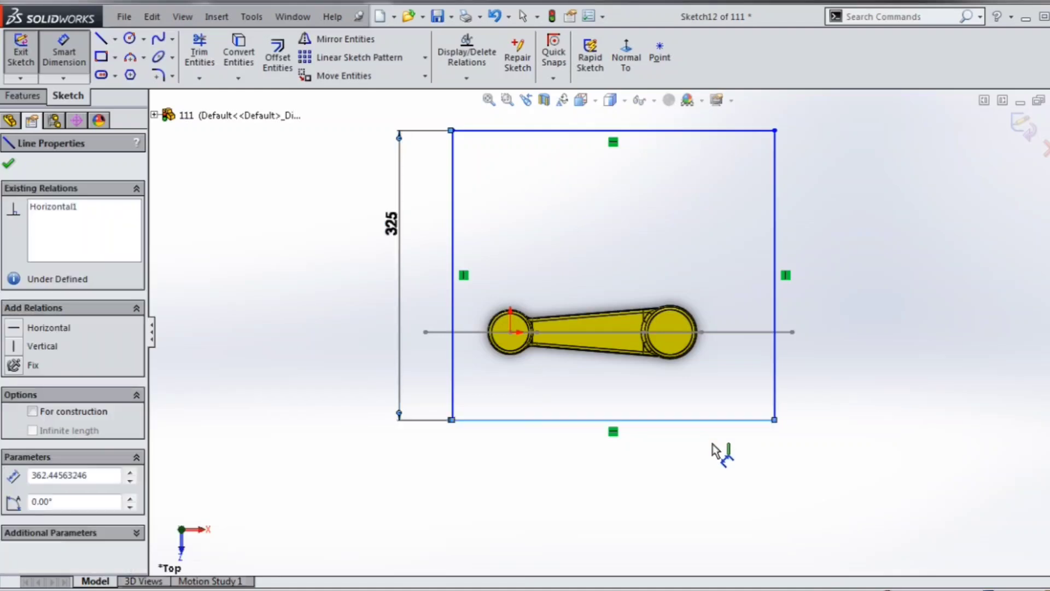
click(708, 469)
text(350)
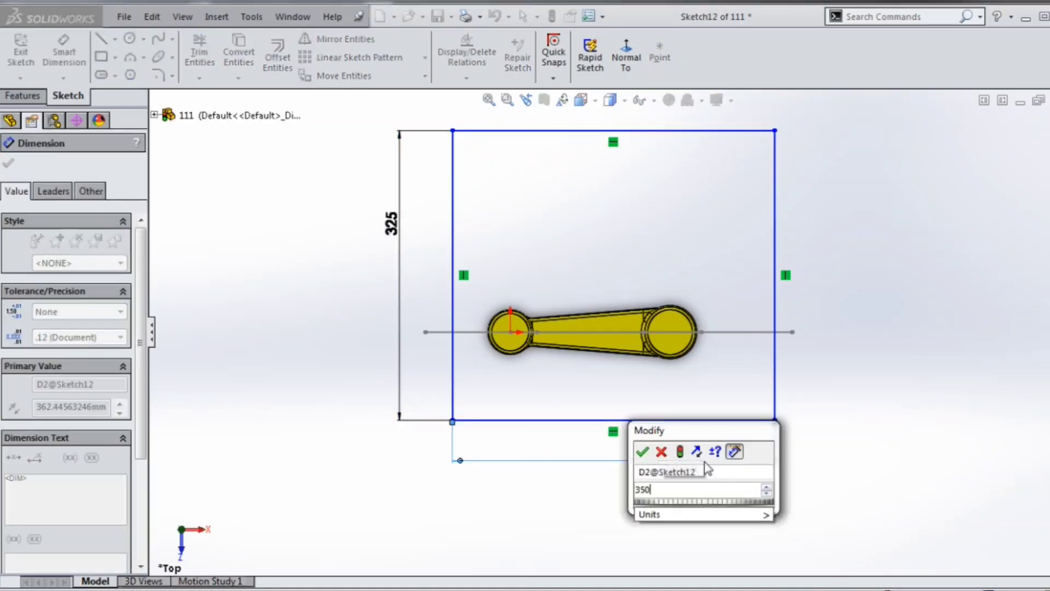
key(Return)
click(855, 489)
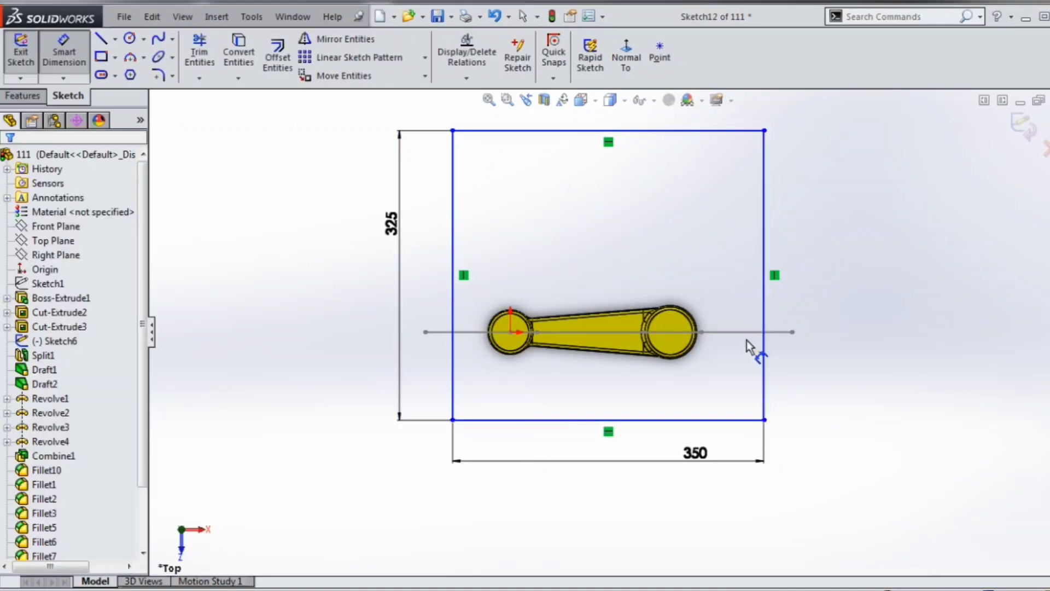
Step: Dimension the distance from the parting line to the rectangle's lower edge as 100 mm
click(745, 332)
click(716, 422)
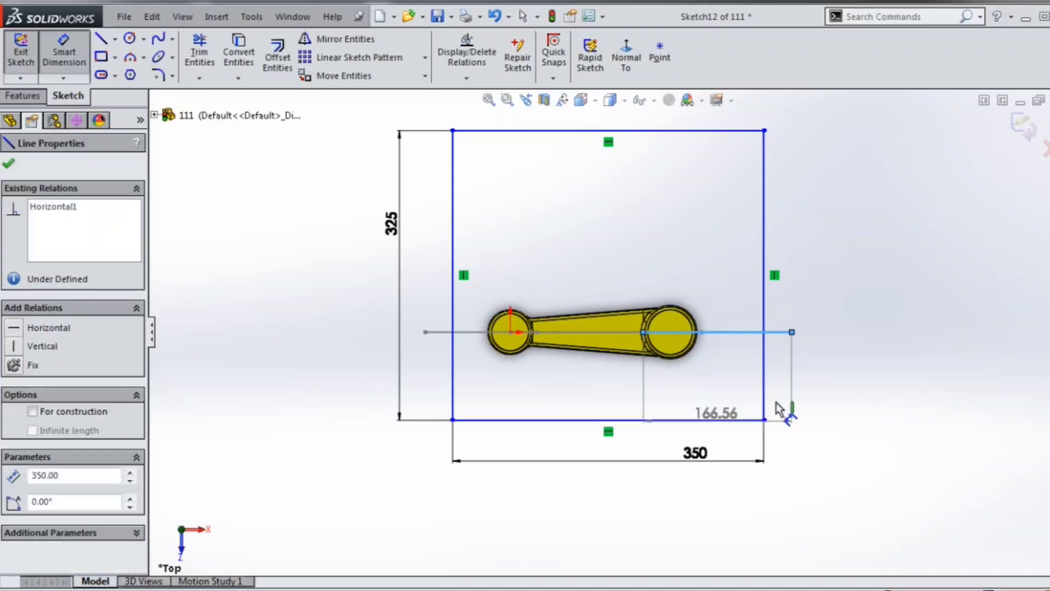
click(828, 398)
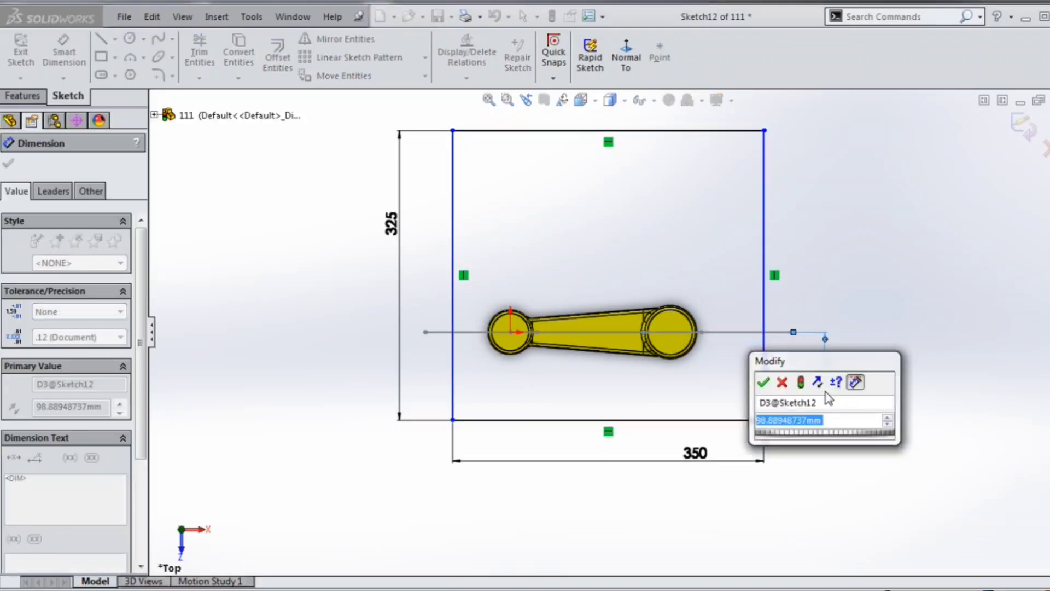
text(100)
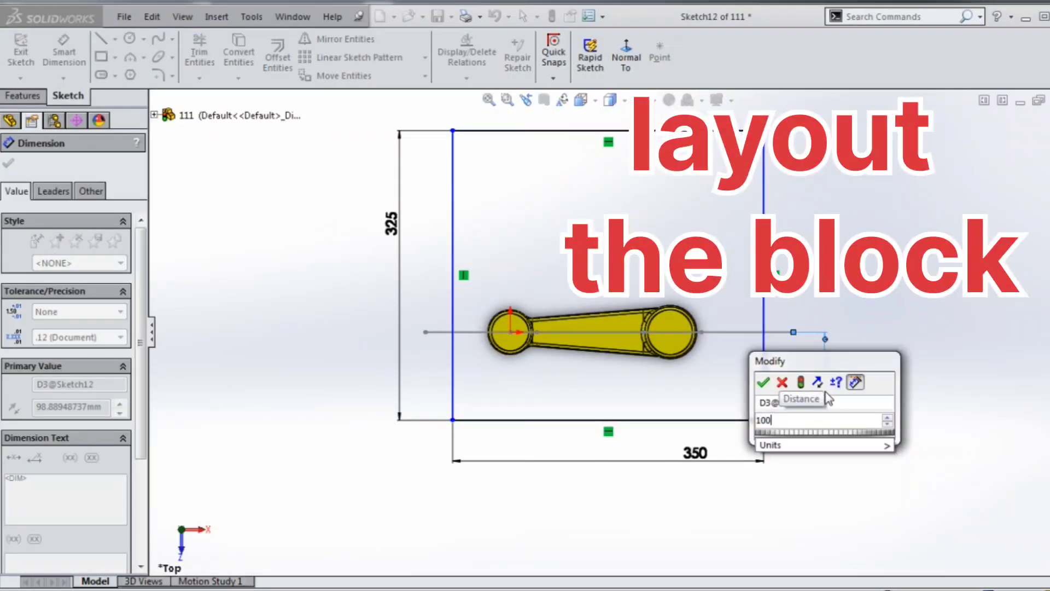
key(Return)
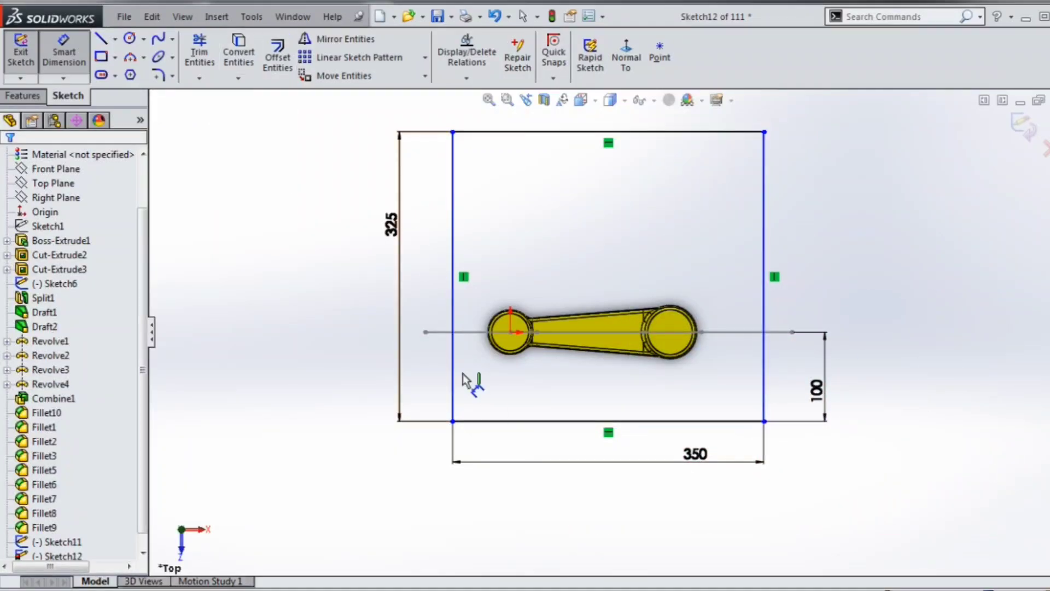
Step: Dimension the distance from the origin to the rectangle's left edge as 70 mm and leave the dimension
click(511, 332)
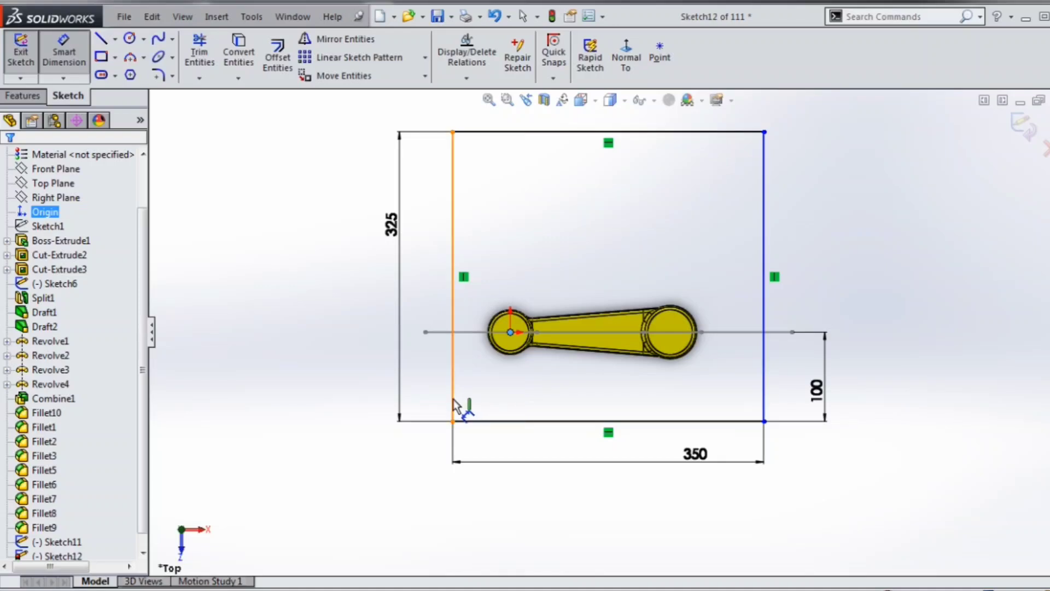
click(453, 402)
click(480, 401)
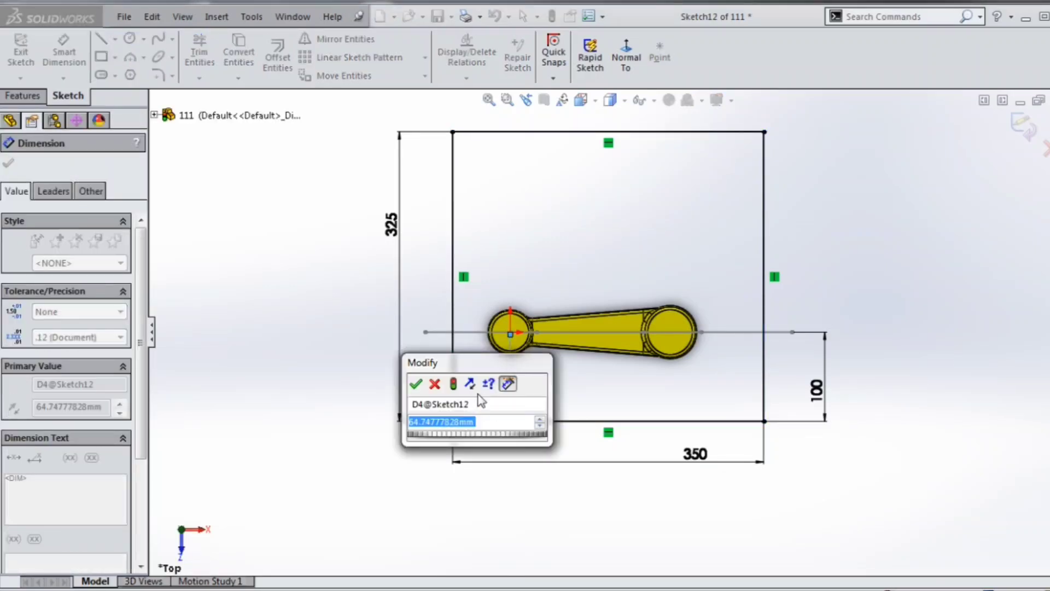
text(70)
key(Return)
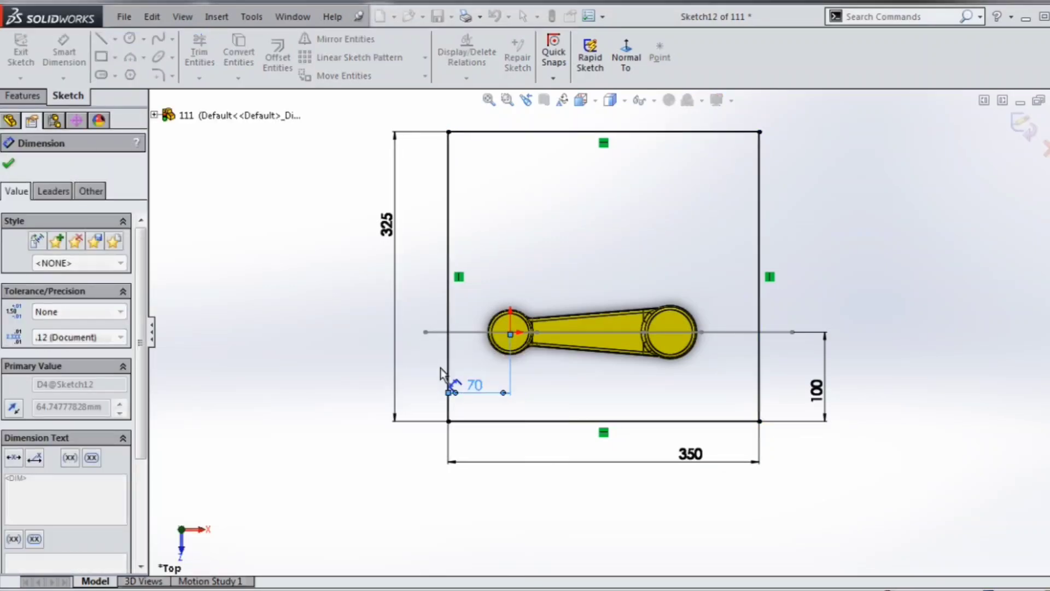
key(Escape)
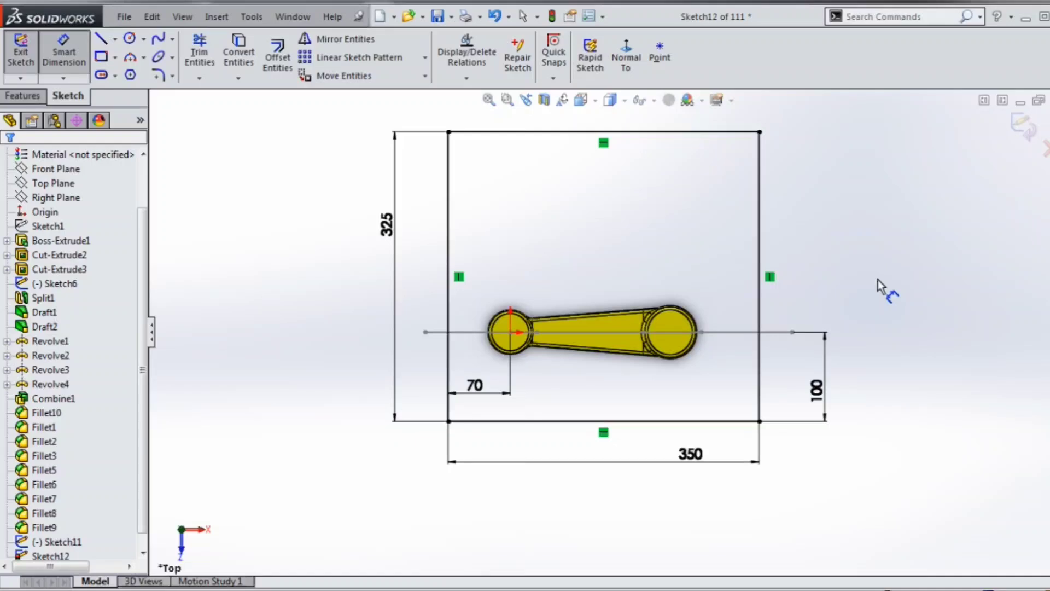
Step: Extrude the rectangle around the handle 117 mm upward and 184 mm downward as a separate body, without merging the result
click(22, 95)
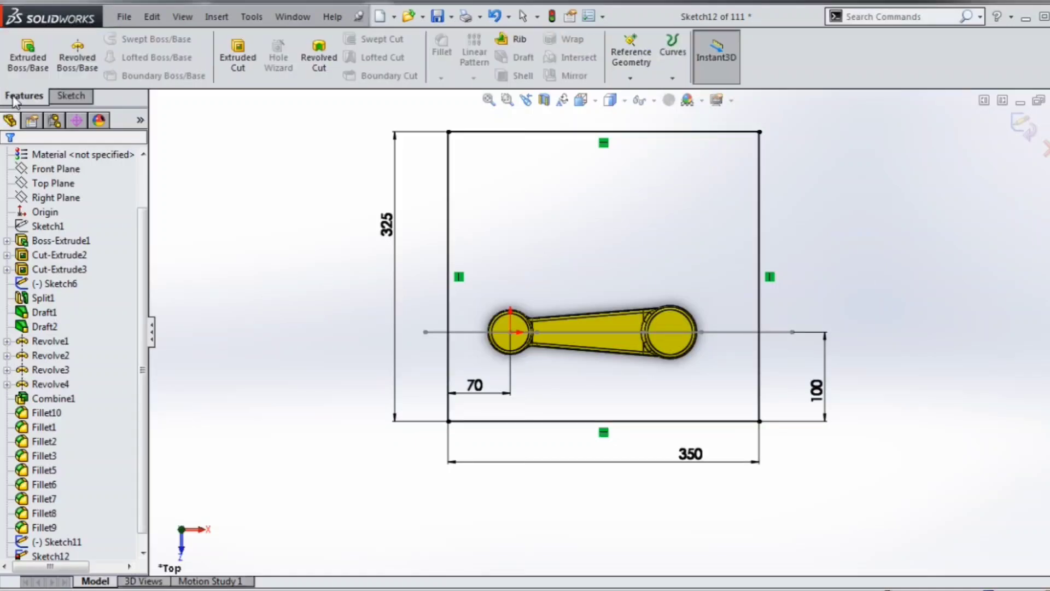
click(27, 55)
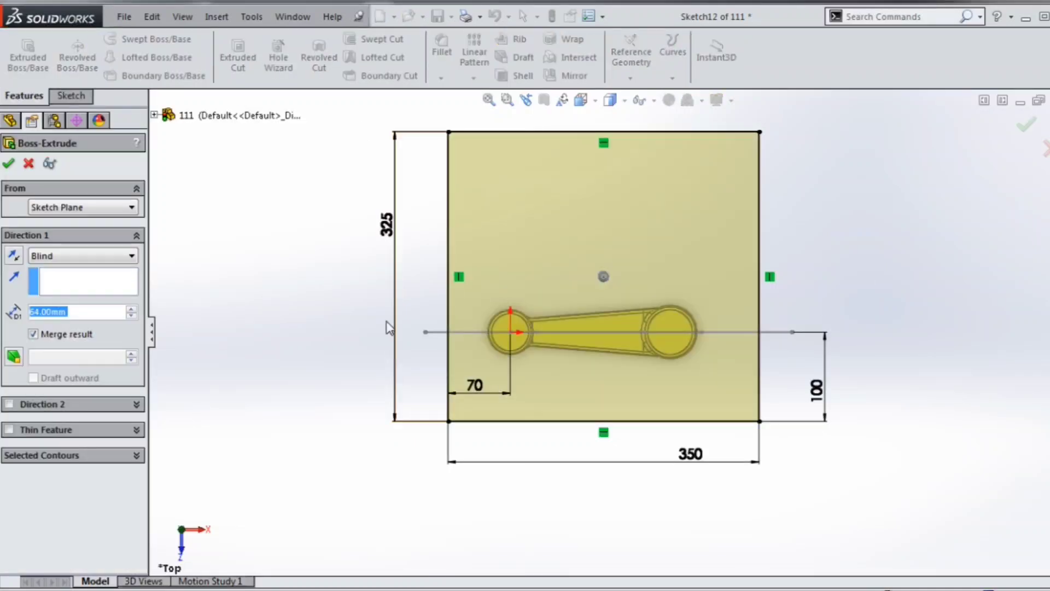
middle_drag(424, 267, 633, 210)
drag(618, 195, 627, 147)
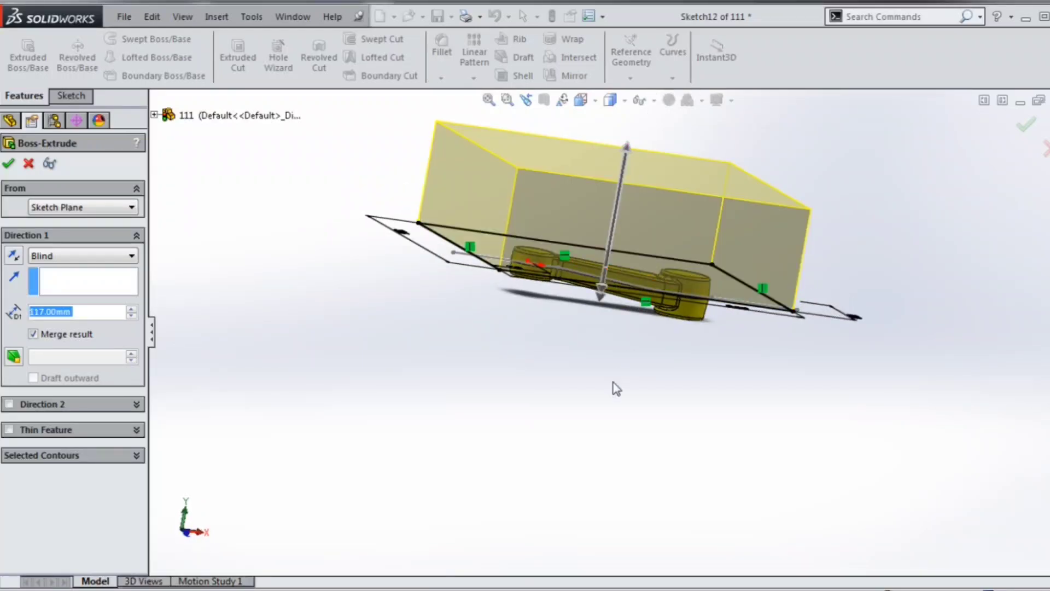
drag(601, 294, 588, 436)
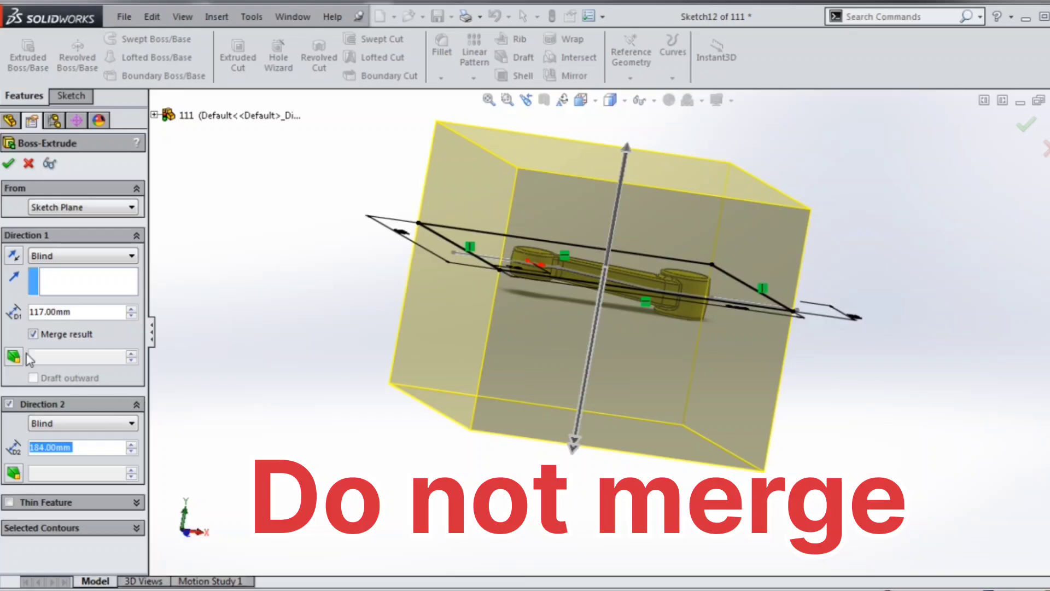
click(36, 335)
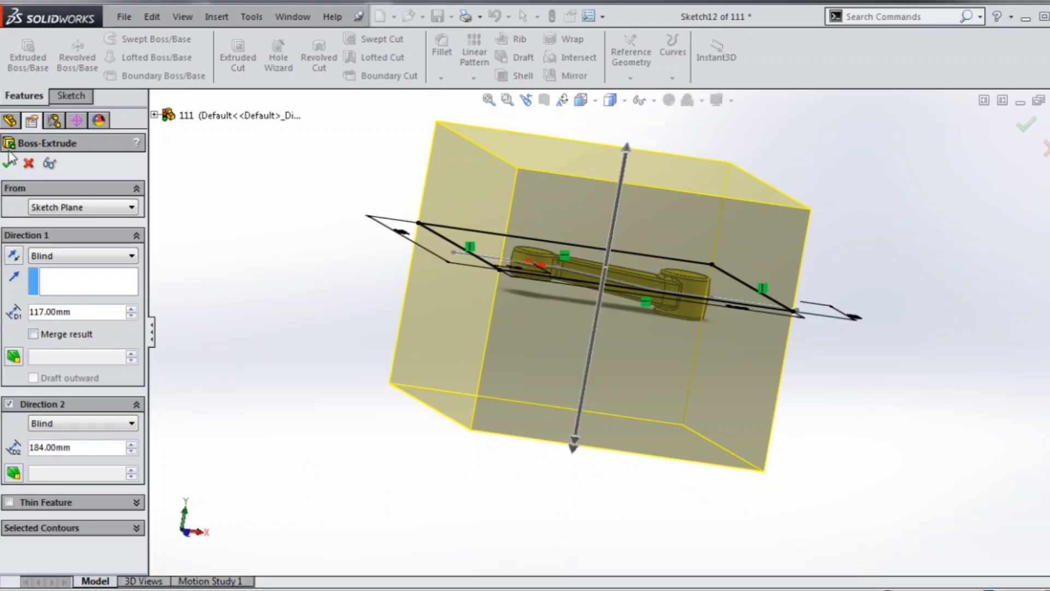
key(Return)
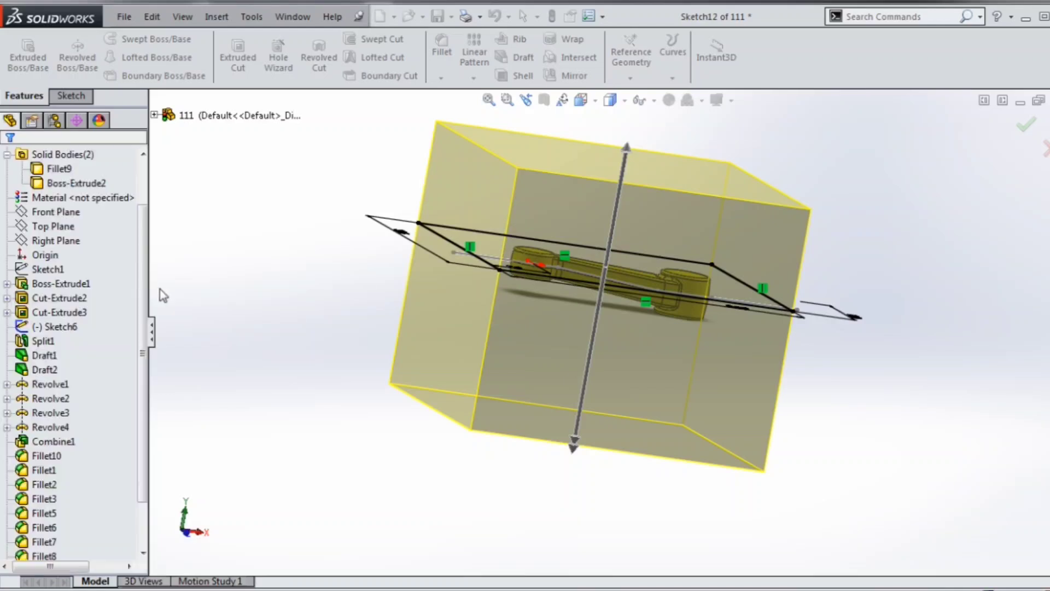
Step: Show the model in wireframe so the handle inside the block can be seen
mouse_move(235, 317)
middle_down()
mouse_move(405, 342)
mouse_move(343, 376)
mouse_move(329, 418)
middle_up()
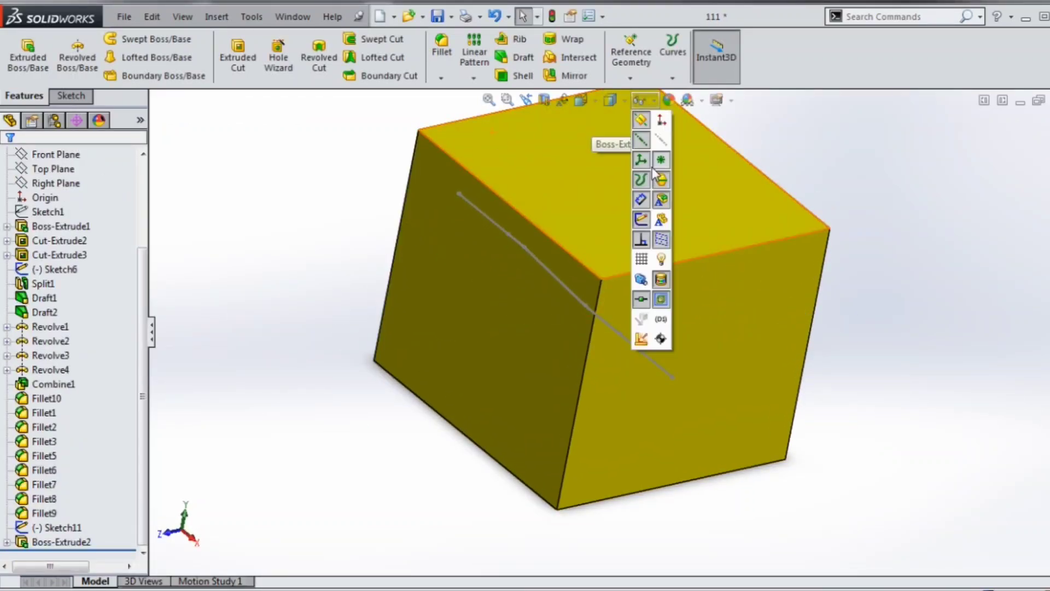
click(612, 99)
click(611, 201)
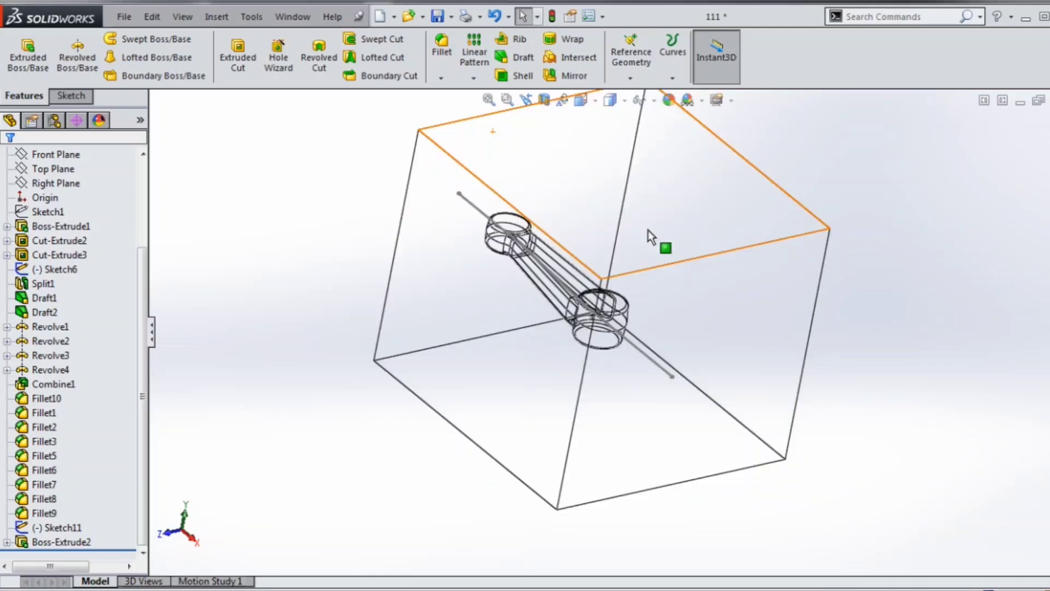
middle_drag(711, 276, 730, 306)
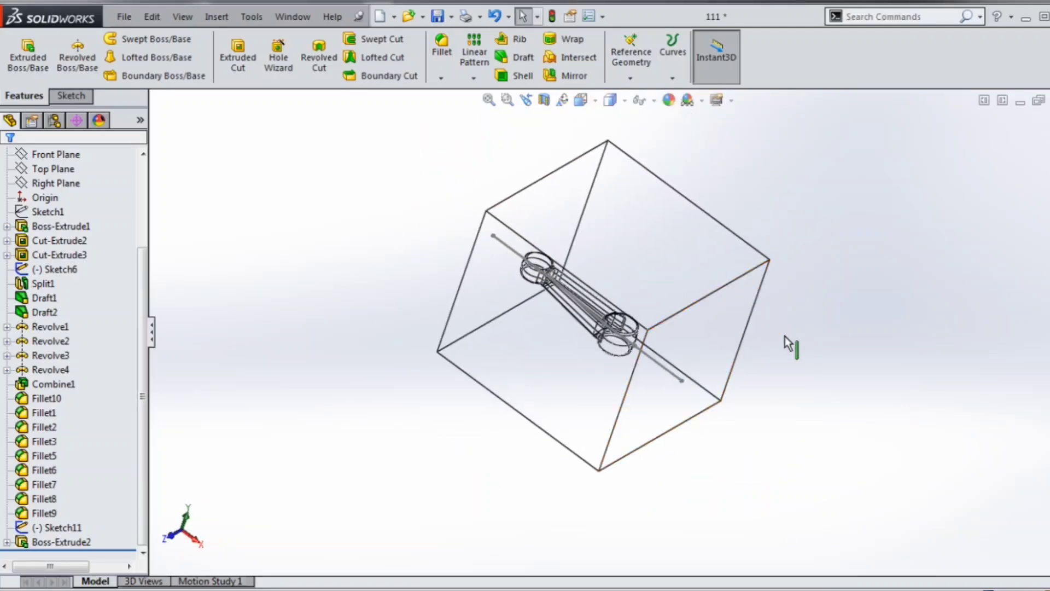
scroll(799, 476, up, 3)
scroll(735, 278, down, 2)
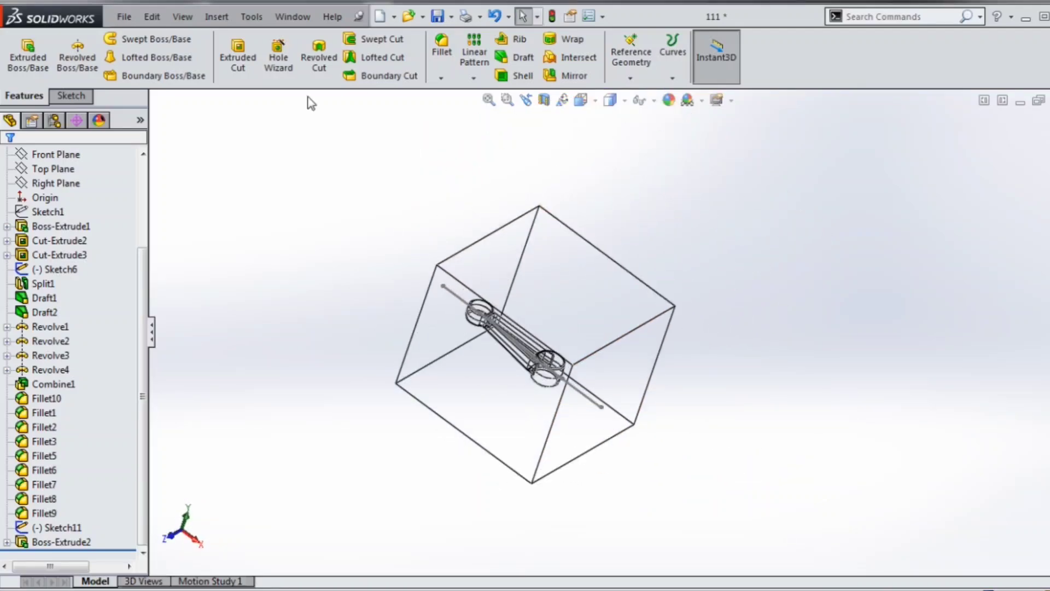
Step: Create a linear pattern of the handle body along the block's 325 mm top edge to add a second handle inside the block
click(474, 55)
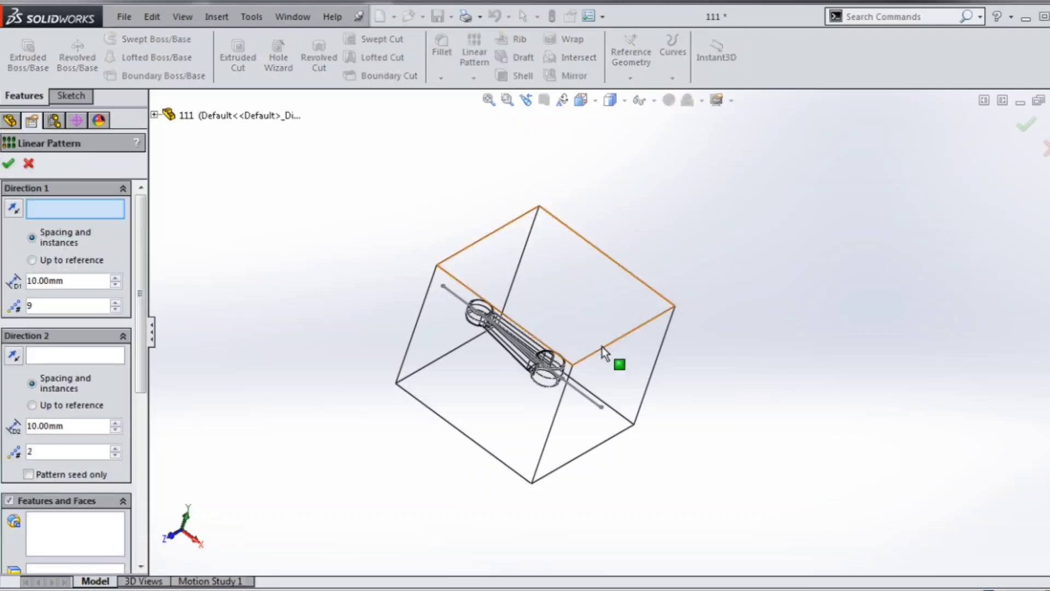
click(602, 349)
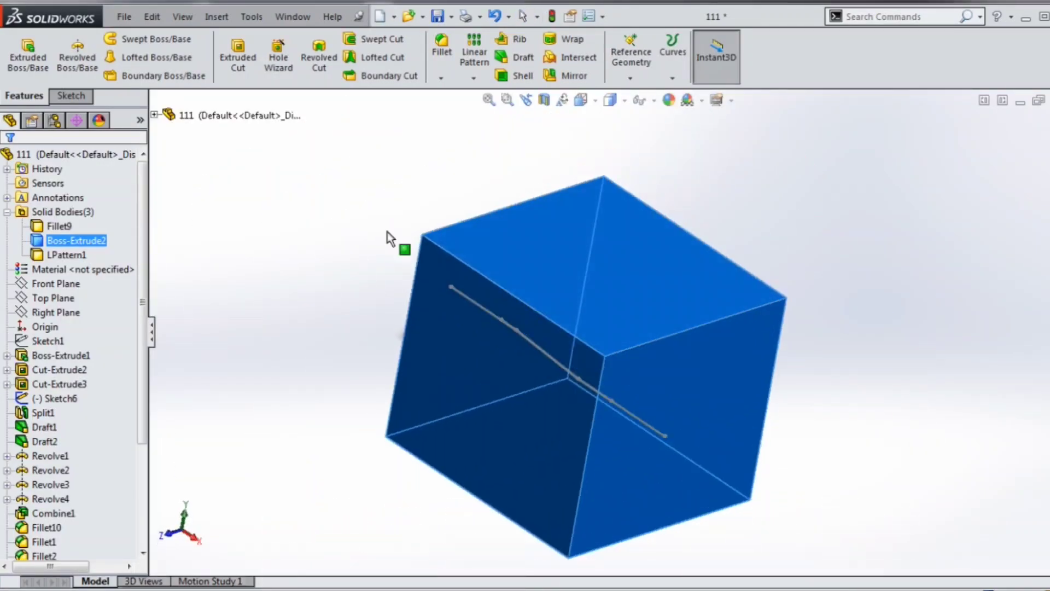
mouse_move(350, 266)
middle_down()
mouse_move(399, 192)
mouse_move(405, 228)
mouse_move(334, 275)
middle_up()
key(Escape)
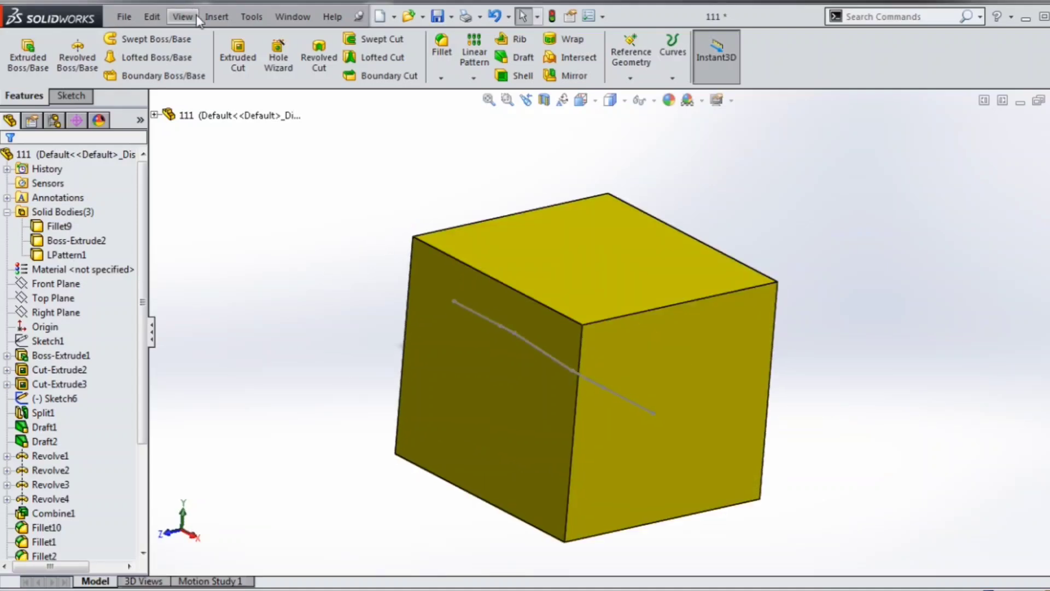
Step: Combine the bodies with Subtract, using block Boss-Extrude2 as the main body and removing the handle bodies Fillet9 and LPattern1
click(218, 18)
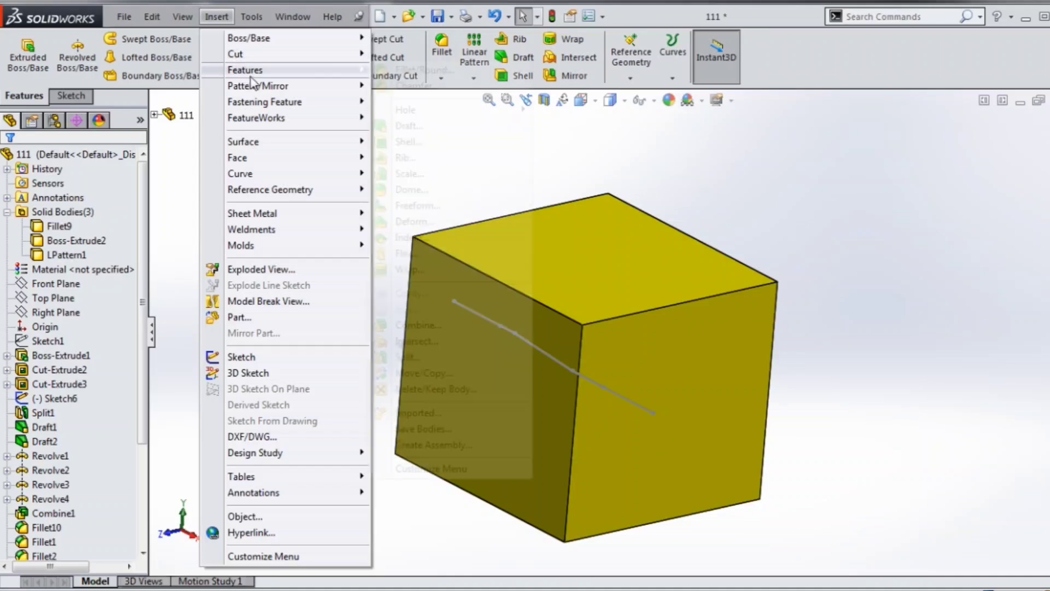
mouse_move(251, 71)
click(420, 326)
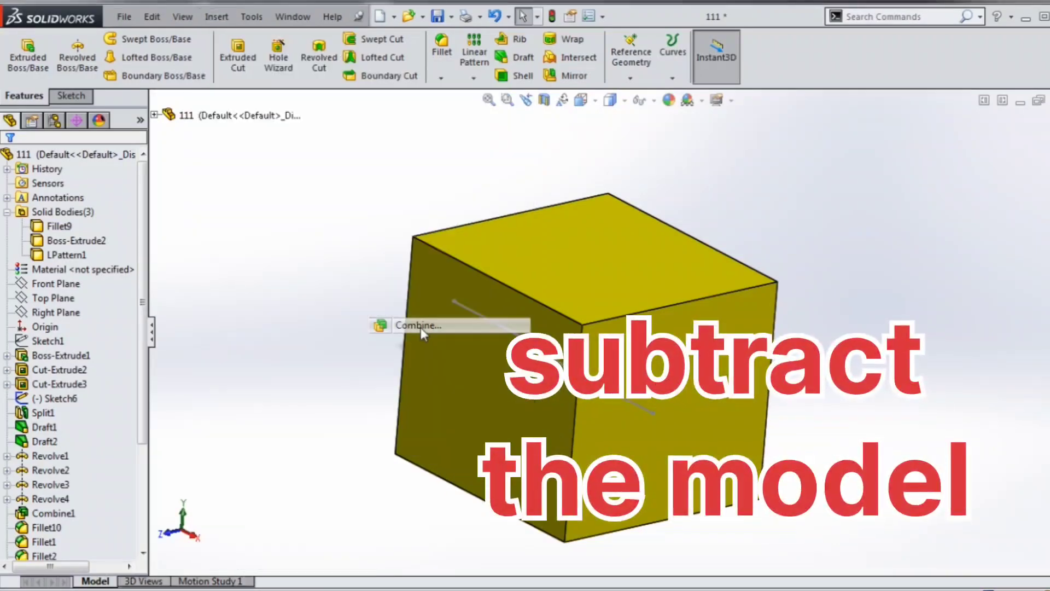
click(54, 221)
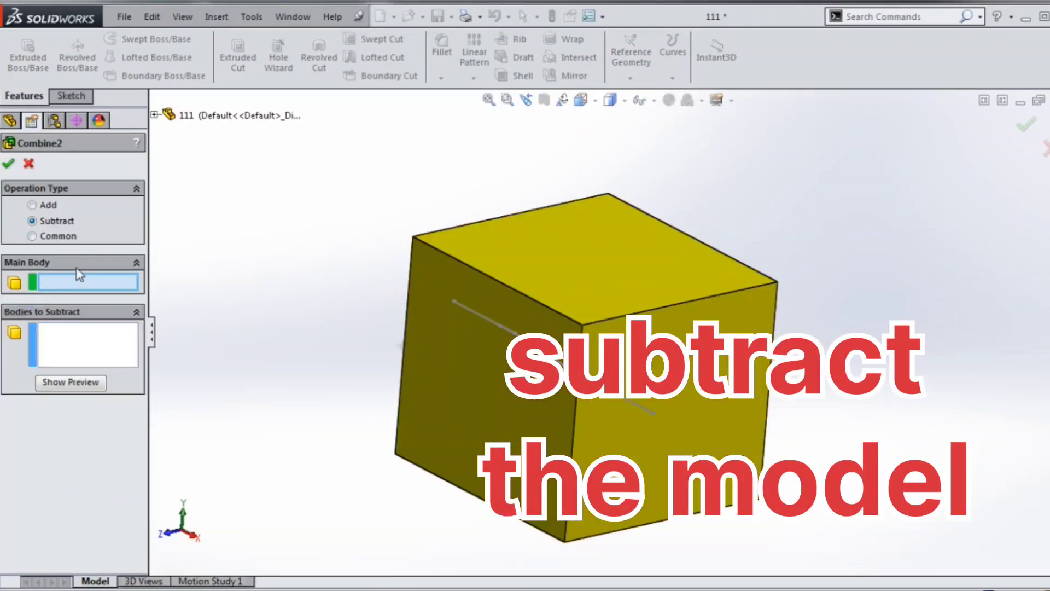
click(155, 116)
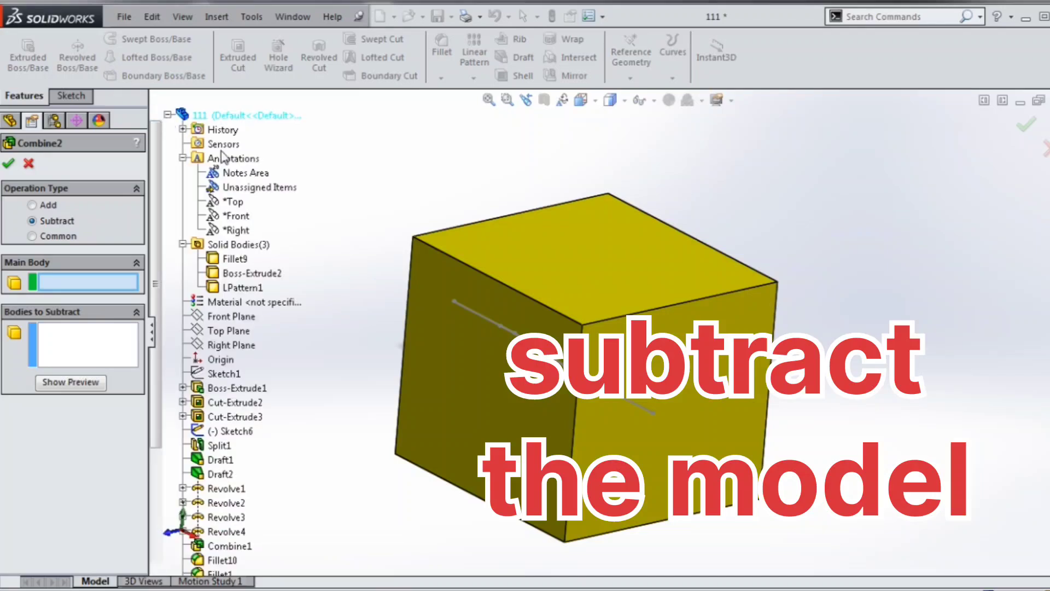
click(241, 273)
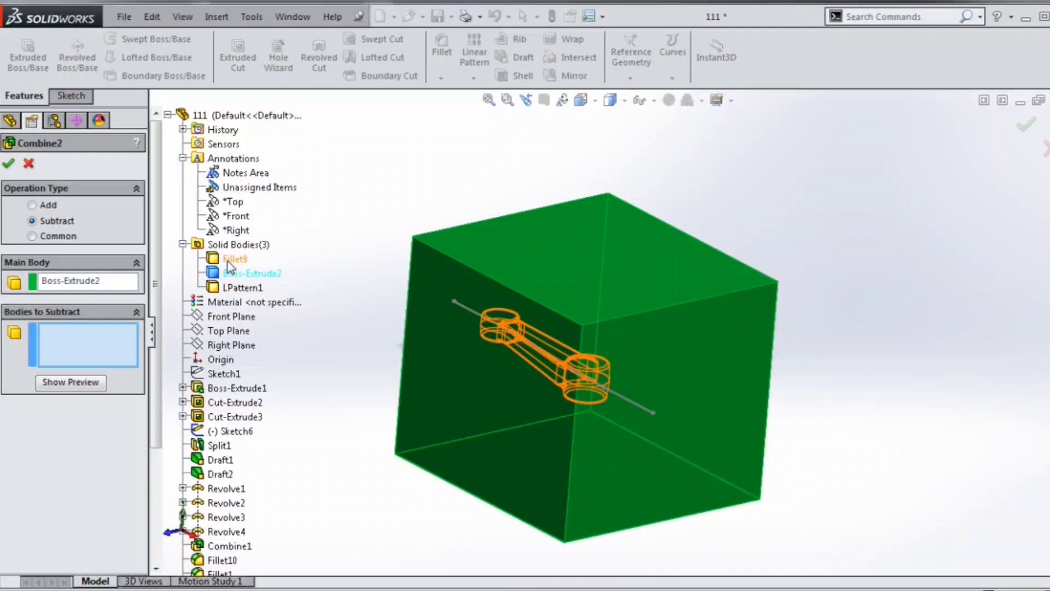
click(228, 260)
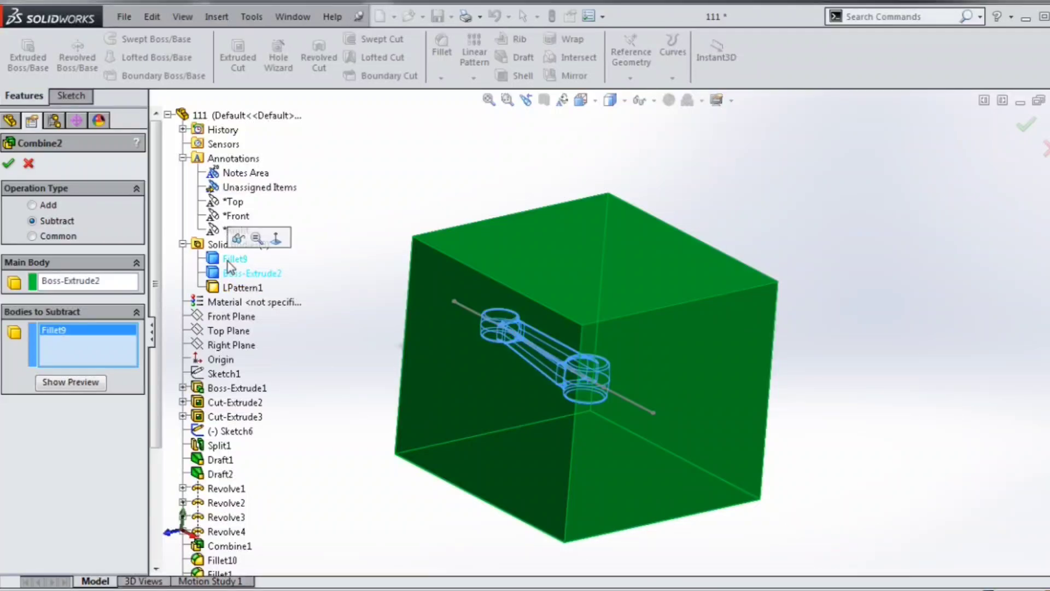
click(231, 289)
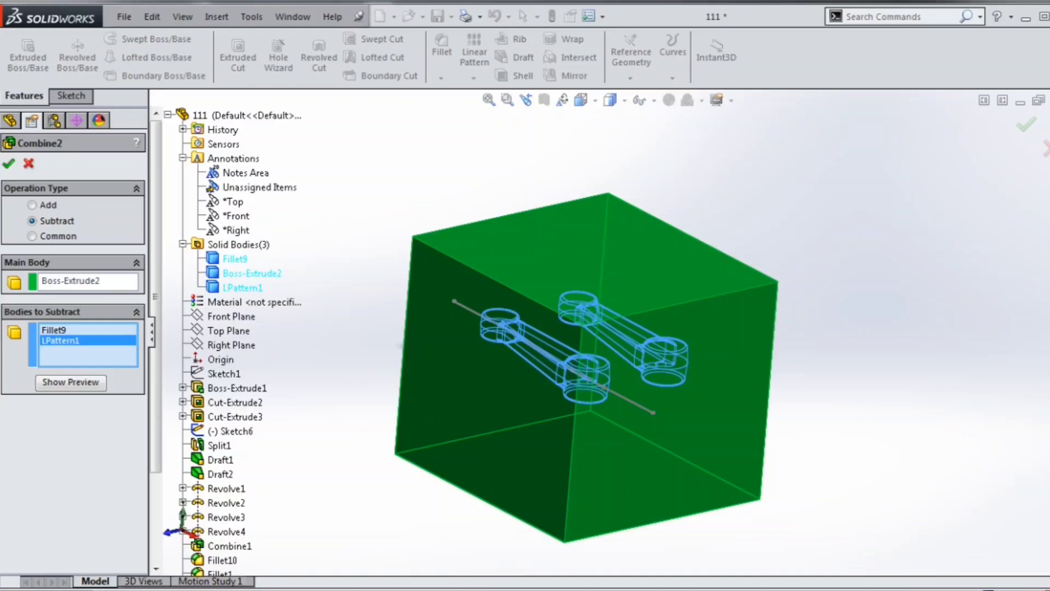
click(9, 164)
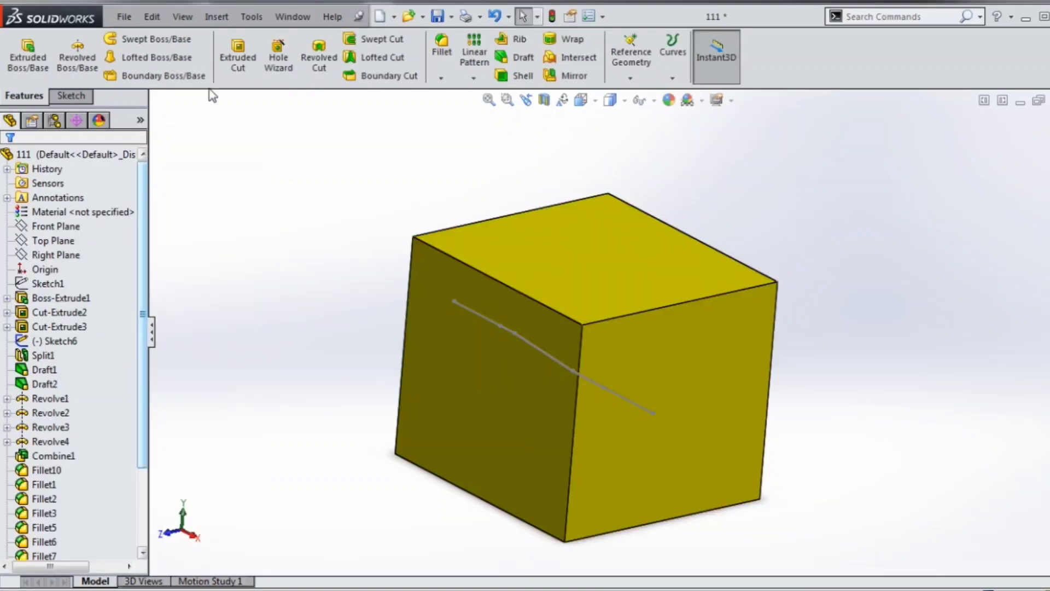
Step: Split the block with the parting line sketch Sketch11, marking the upper half as the resulting body to cut
click(217, 16)
mouse_move(246, 70)
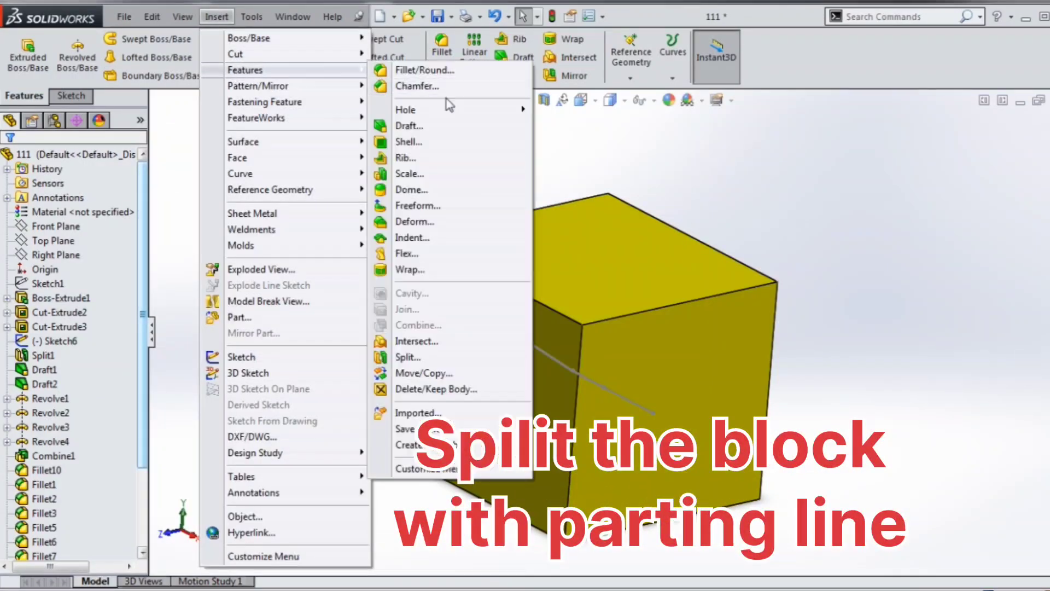
click(410, 358)
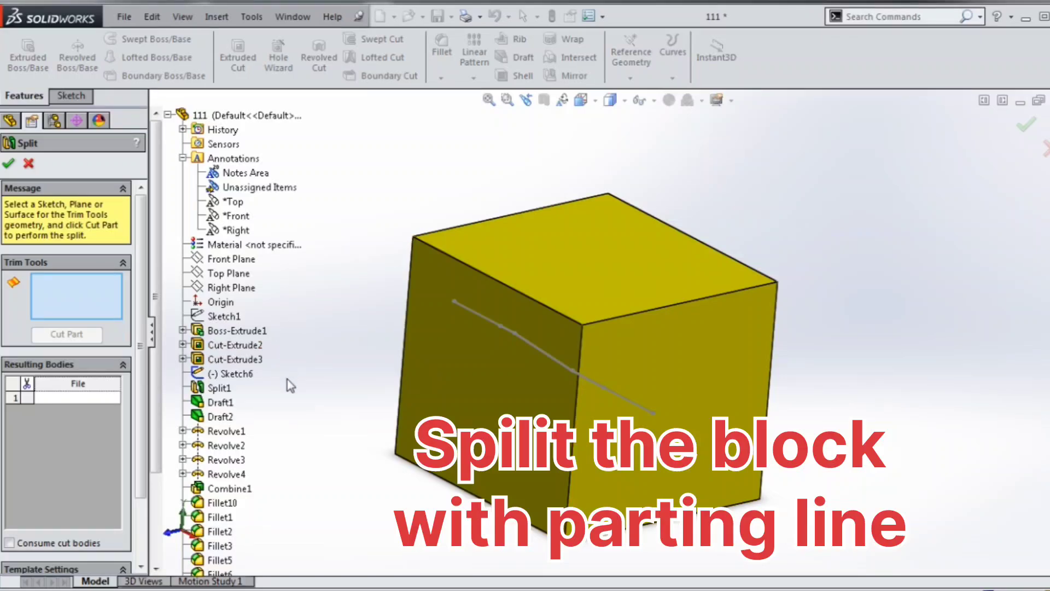
drag(156, 295, 157, 399)
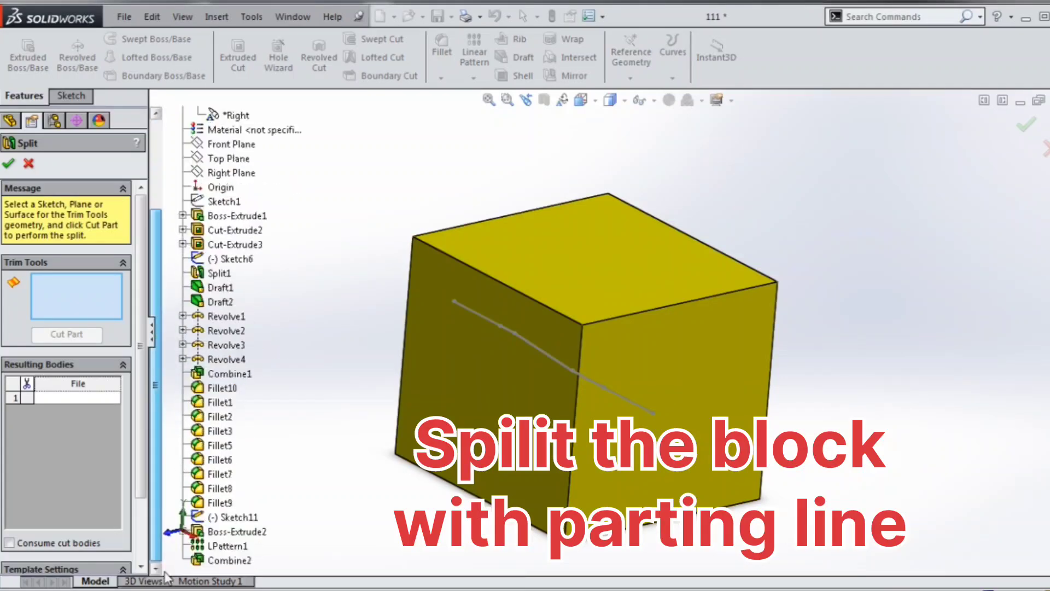
click(229, 516)
click(58, 335)
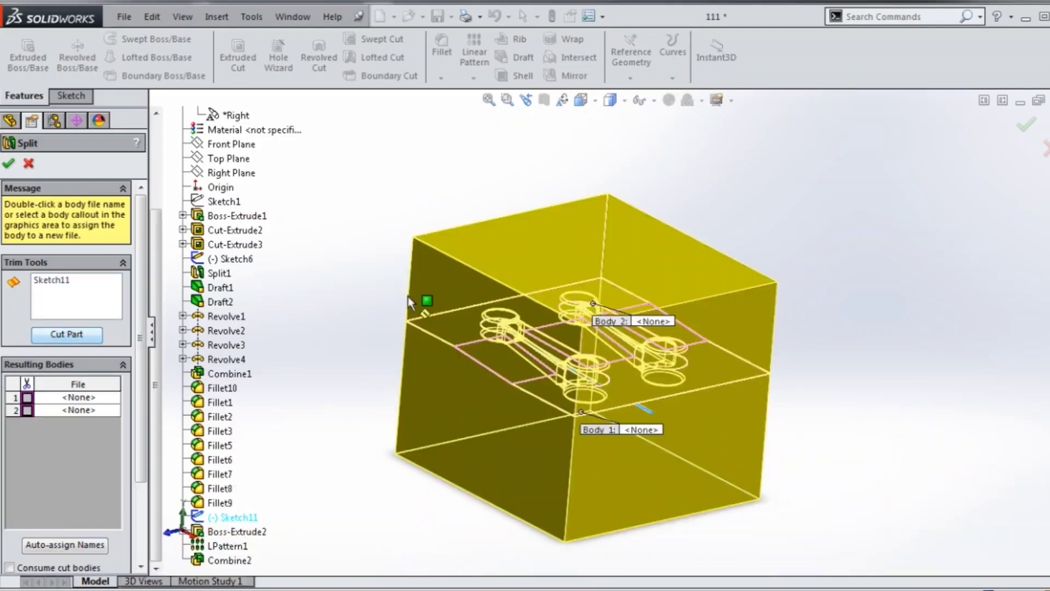
click(457, 281)
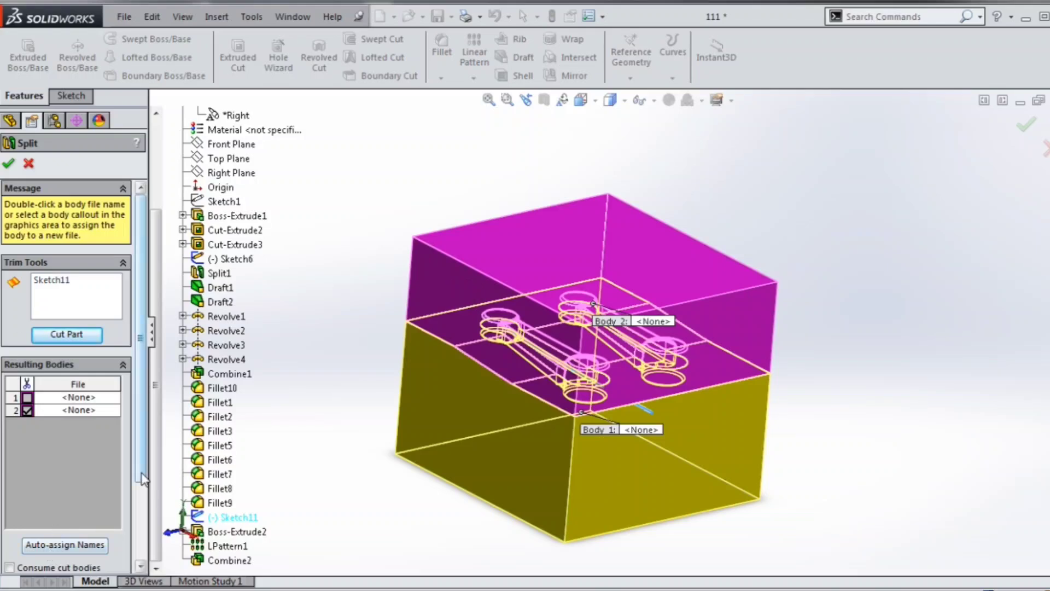
scroll(143, 494, down, 3)
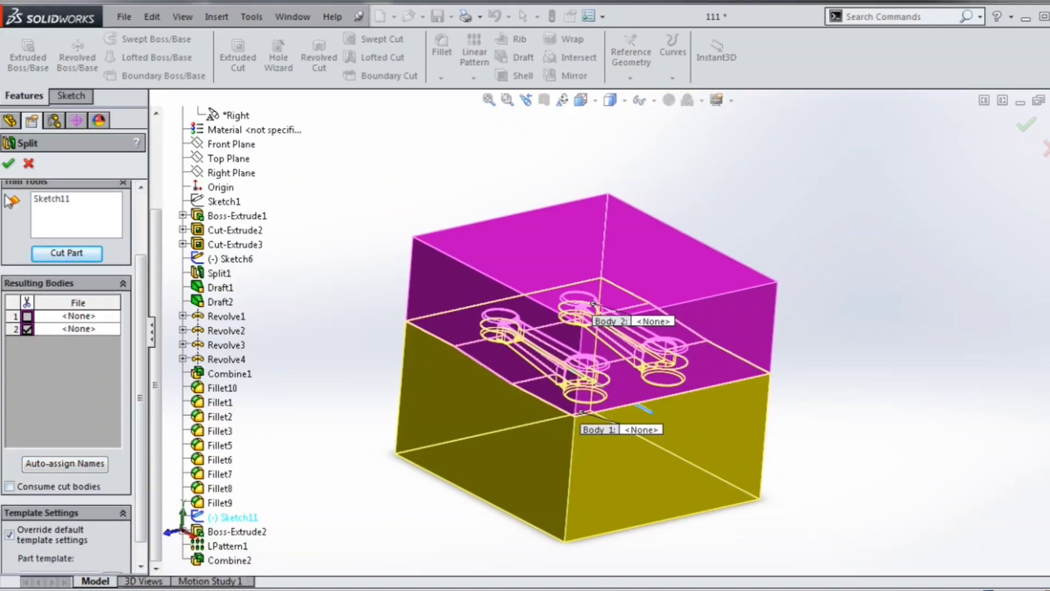
click(9, 164)
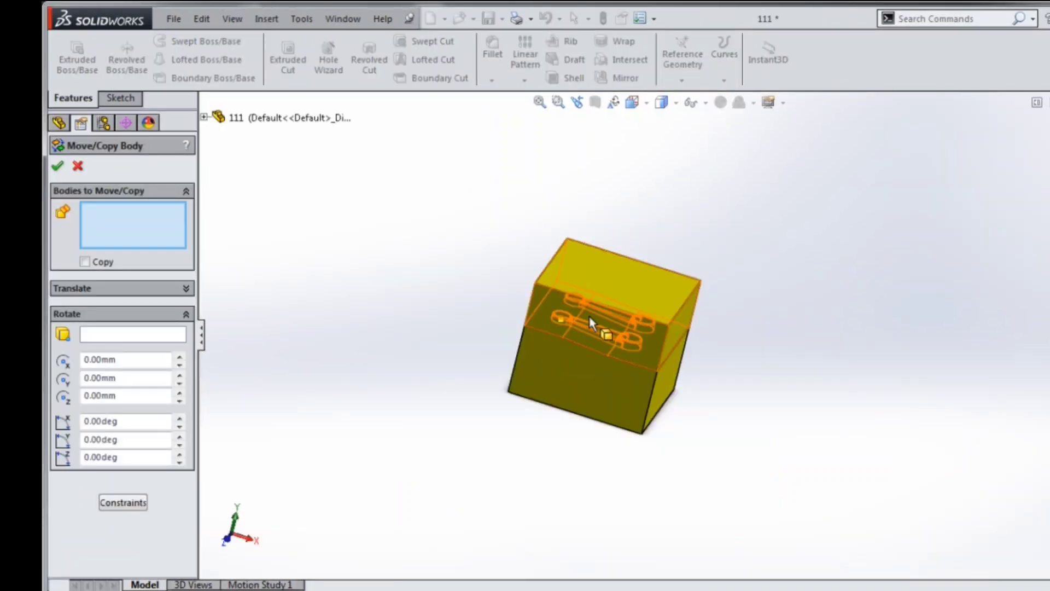
Step: Rotate the upper mould half 180 degrees about its front parting edge with Move/Copy Body
click(609, 313)
click(158, 336)
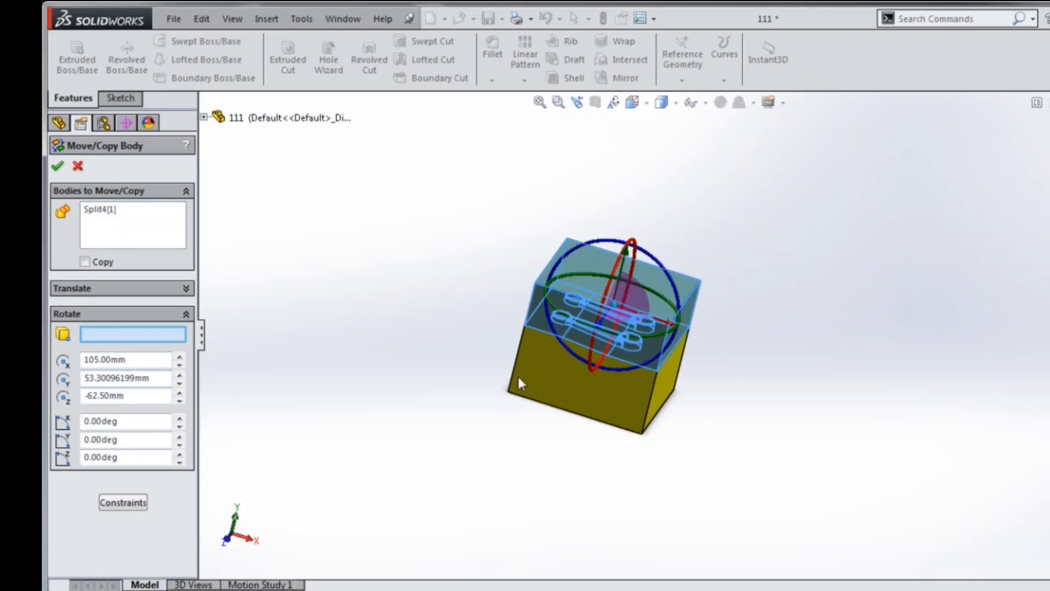
click(638, 366)
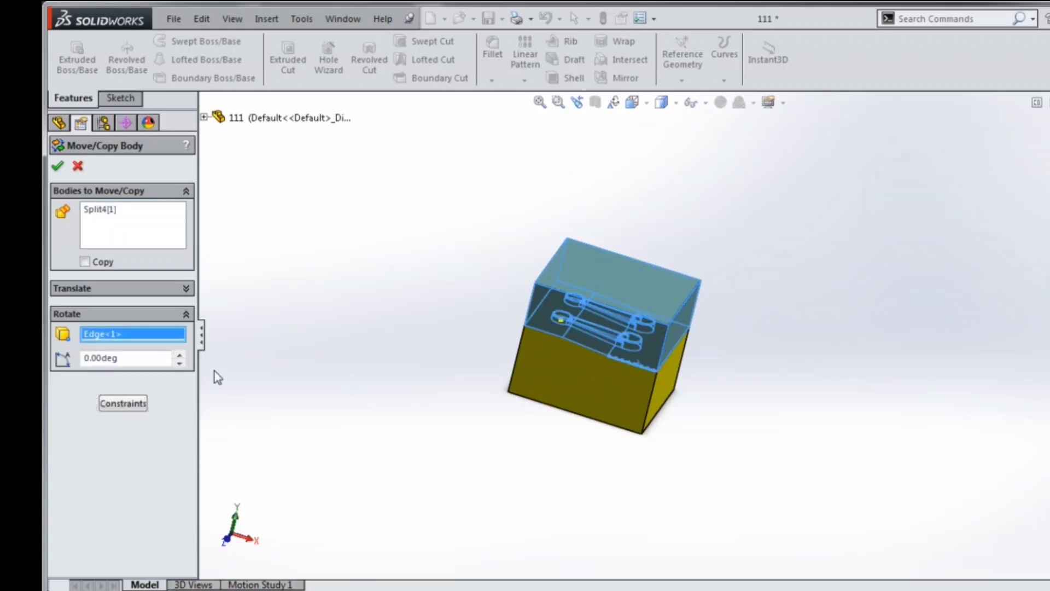
click(160, 359)
text(180)
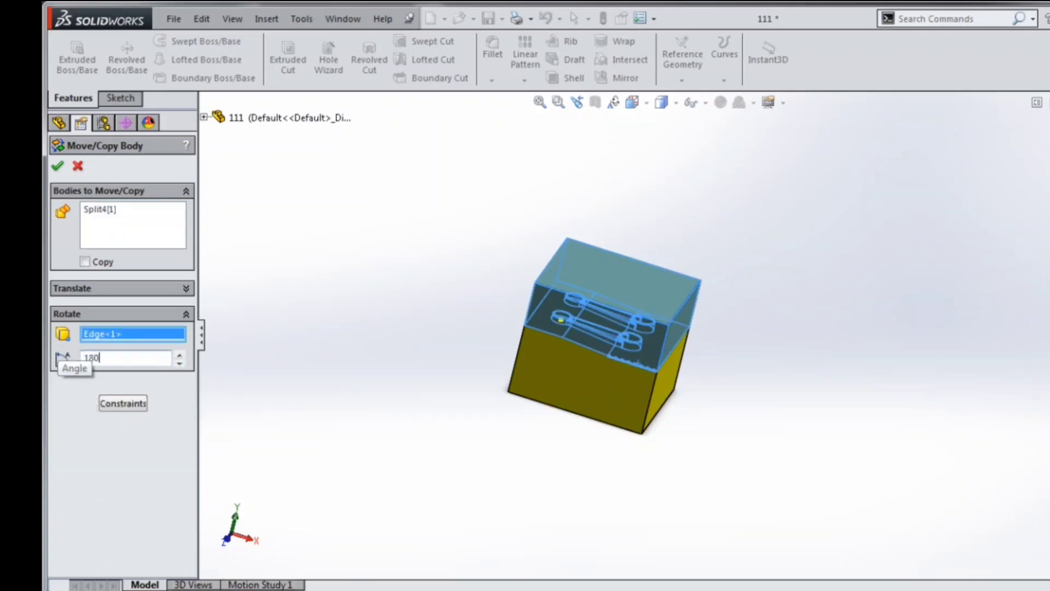
key(Return)
key(Return)
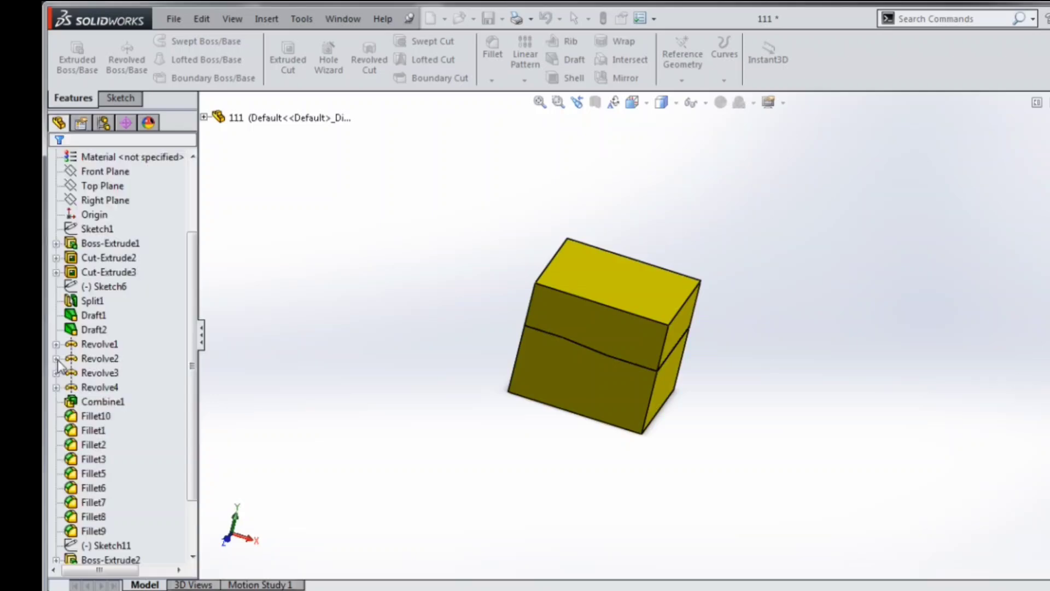
scroll(474, 291, down, 4)
scroll(711, 464, up, 3)
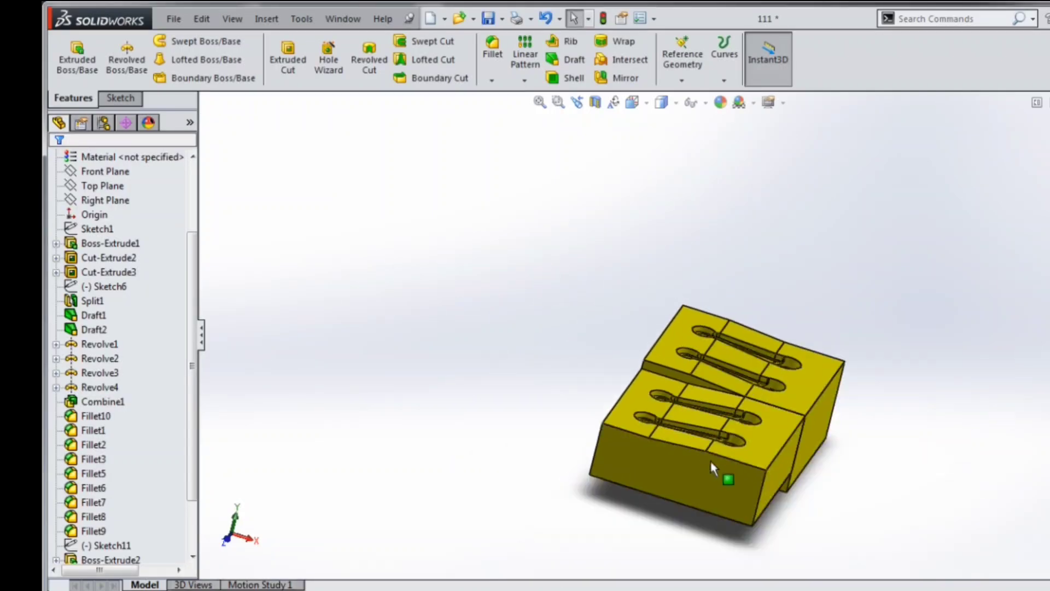
scroll(713, 484, down, 3)
middle_drag(779, 435, 733, 477)
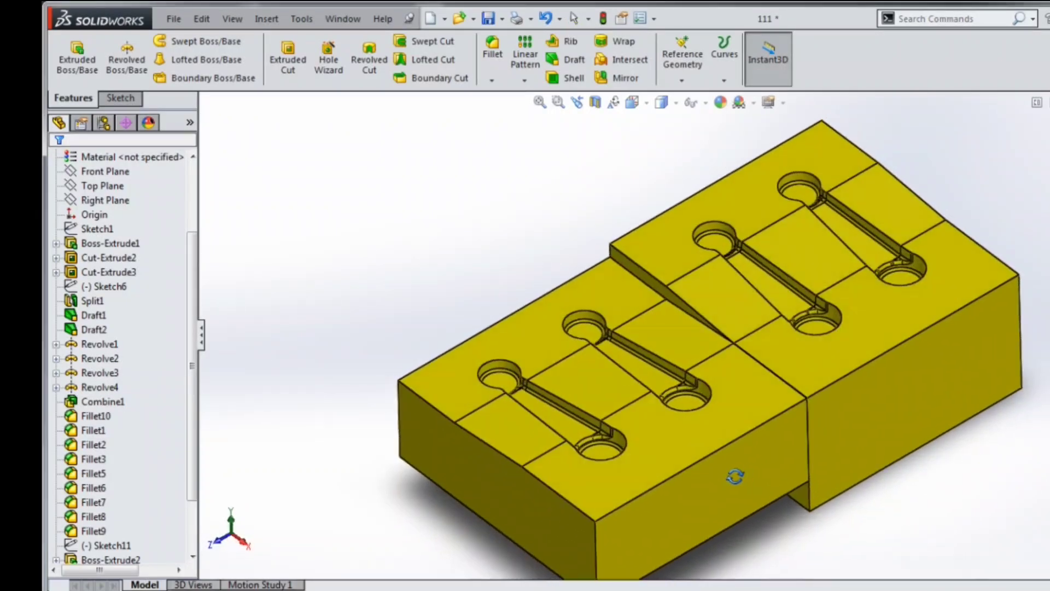
scroll(738, 484, up, 2)
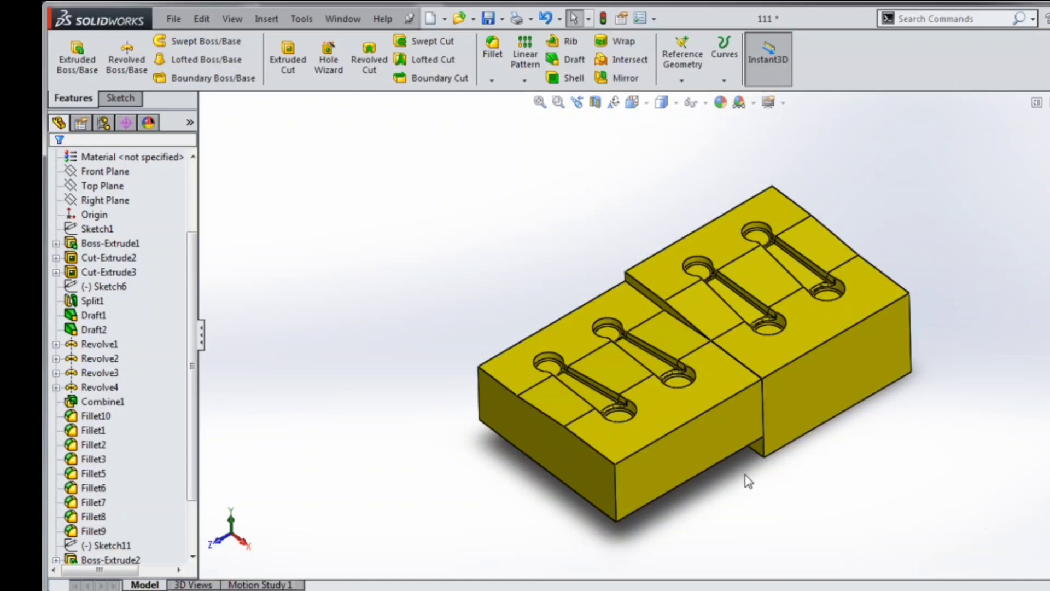
Step: Insert the mould half body Split4[2] into a new part and save it as 333 in folder 22, replacing the existing file
scroll(755, 350, up, 2)
scroll(762, 347, down, 3)
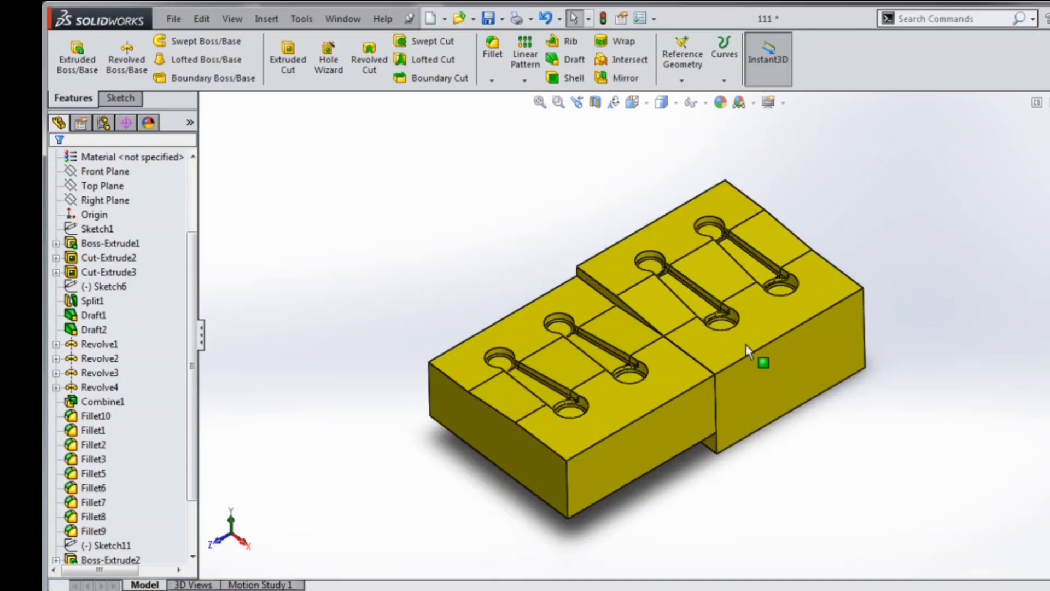
scroll(762, 339, up, 1)
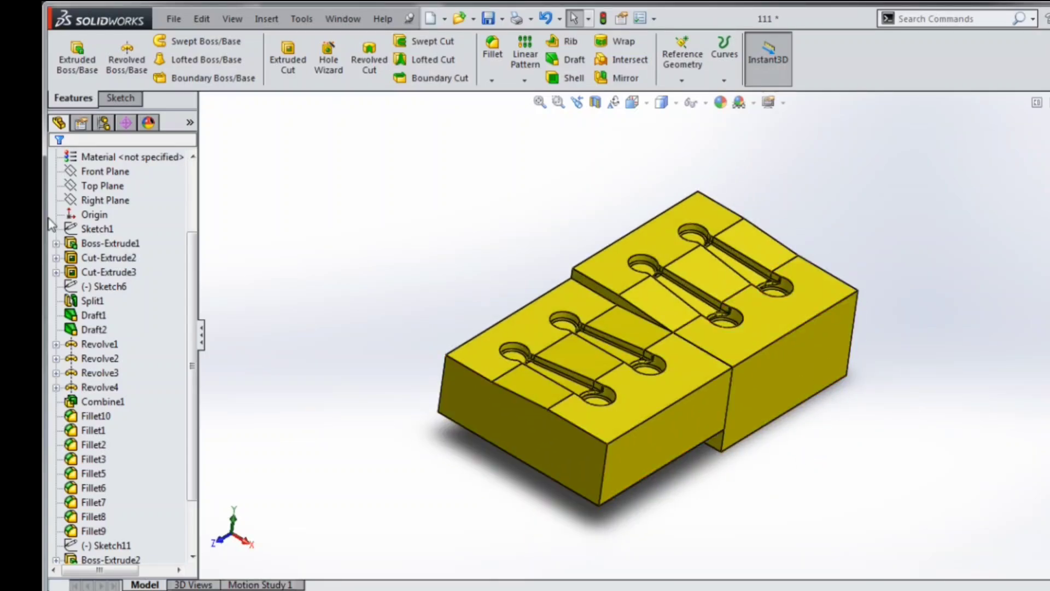
drag(188, 262, 189, 192)
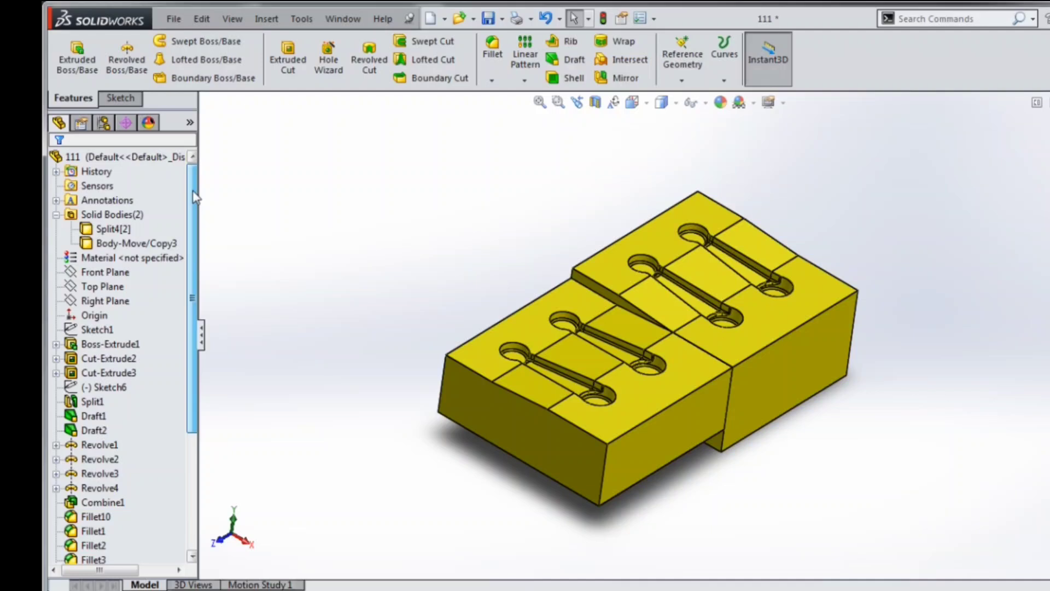
right_click(112, 230)
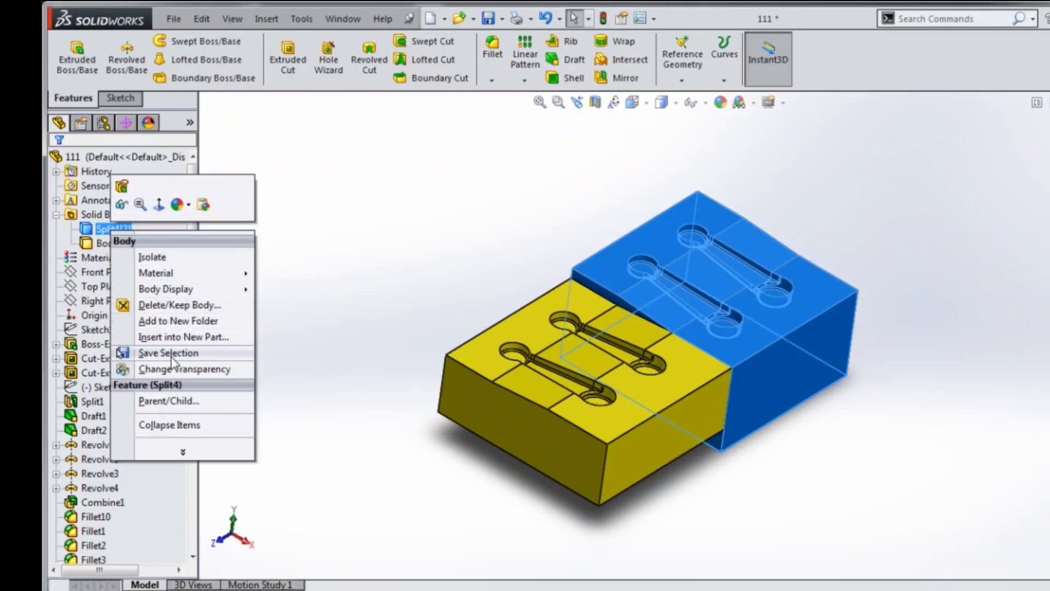
click(184, 337)
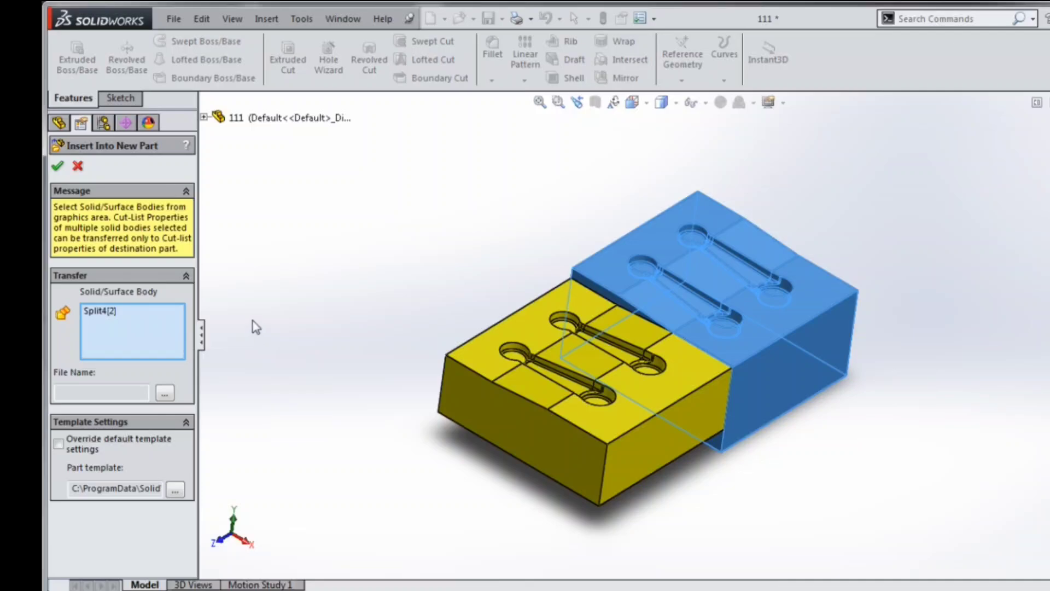
click(57, 167)
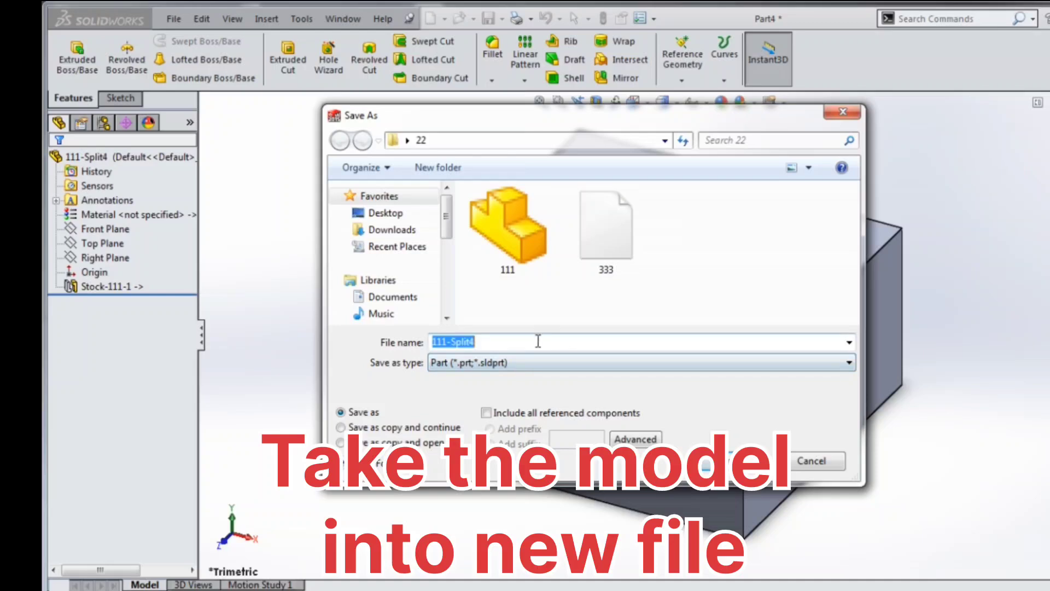
text(3)
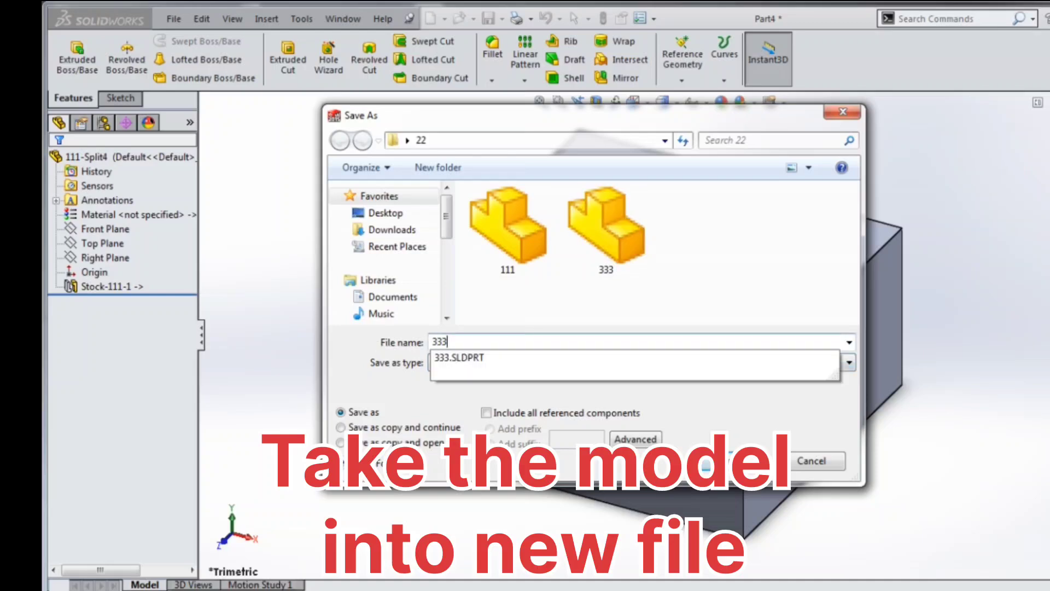
text(33)
key(Return)
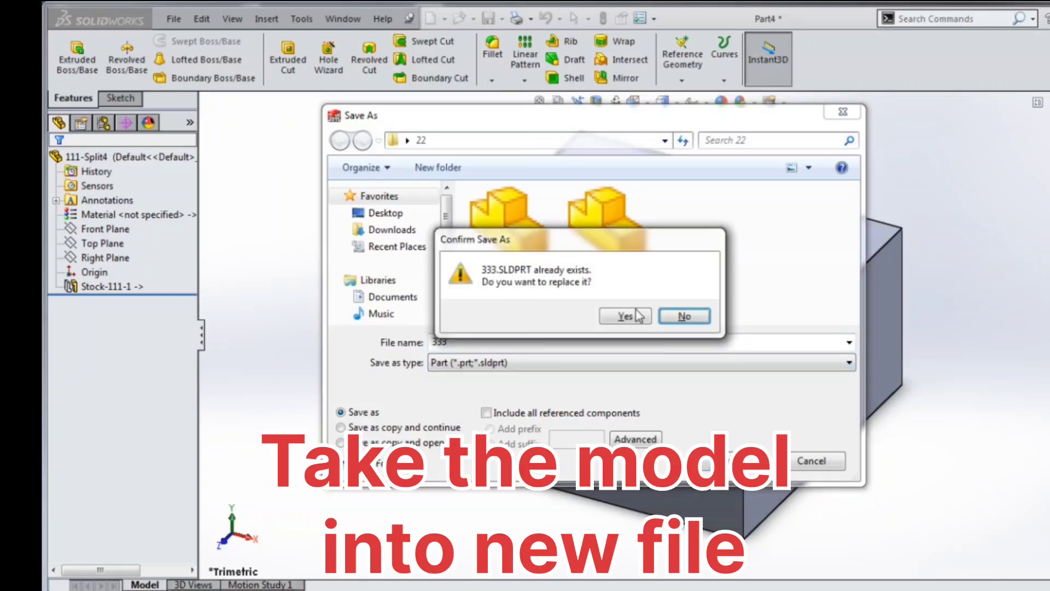
click(637, 315)
Step: Save part 333 together with its modified reference part 111
scroll(703, 293, down, 3)
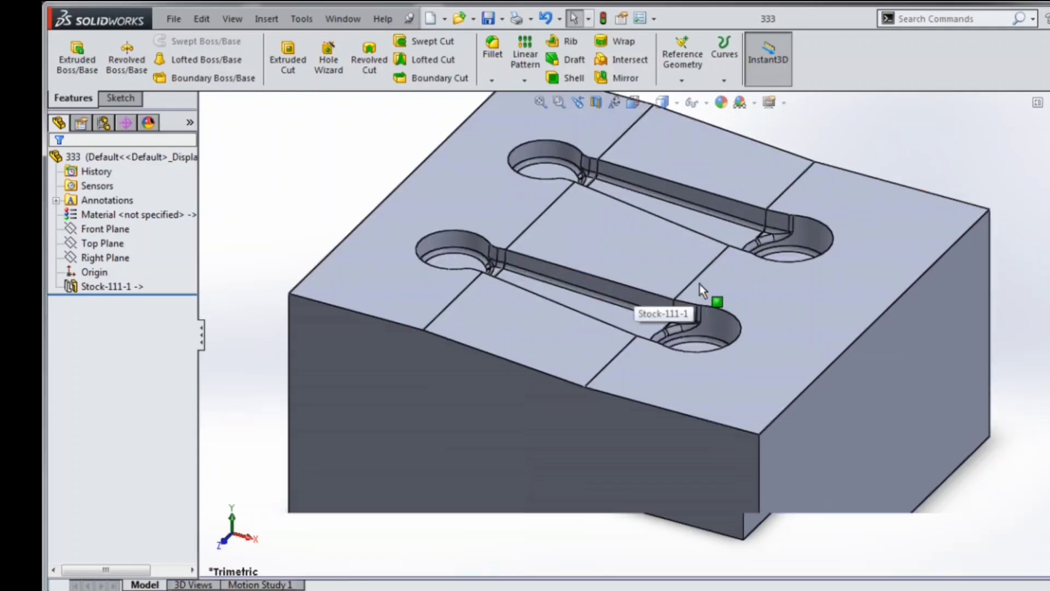
scroll(702, 290, up, 2)
mouse_move(703, 289)
middle_down()
mouse_move(701, 307)
mouse_move(708, 287)
middle_up()
scroll(717, 273, down, 3)
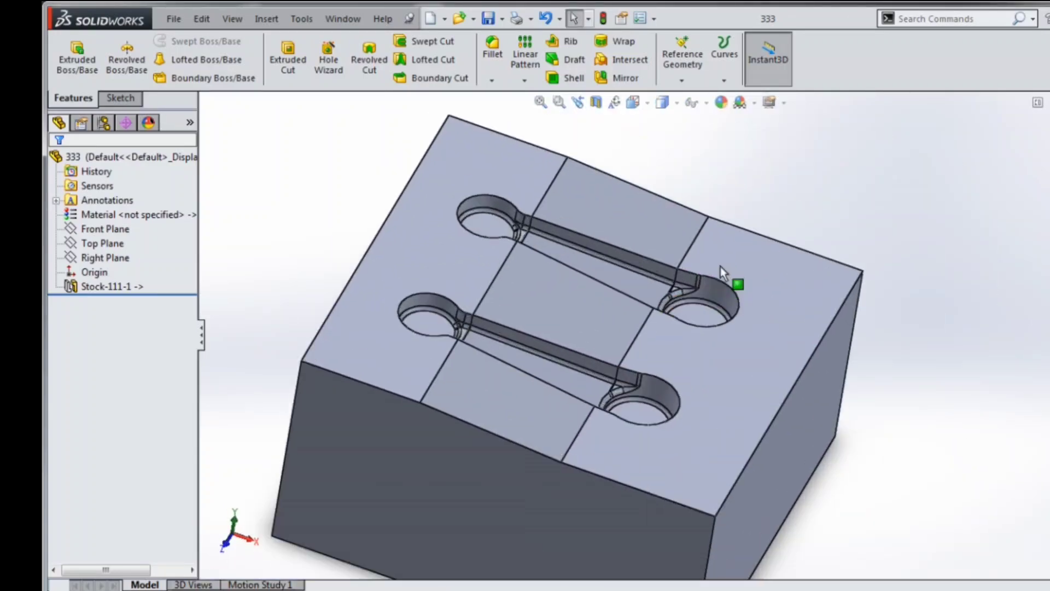
scroll(720, 267, up, 3)
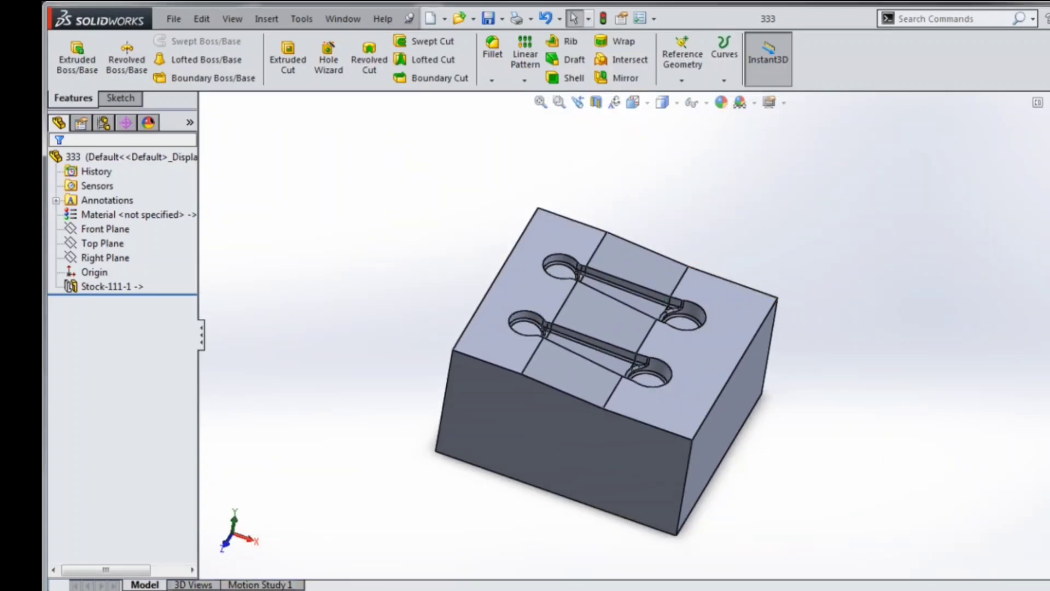
click(173, 19)
click(180, 148)
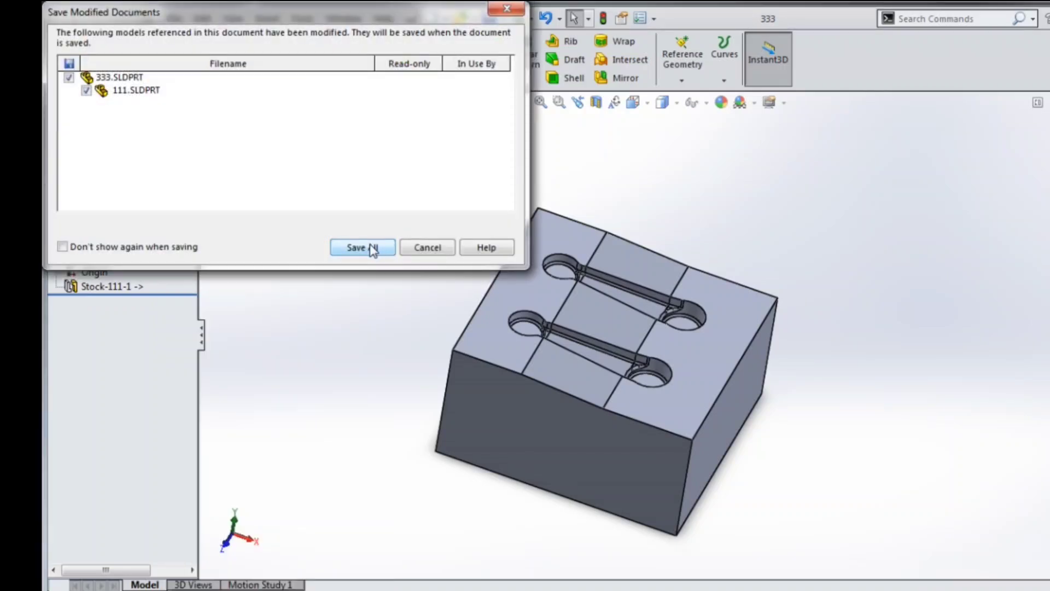
click(371, 249)
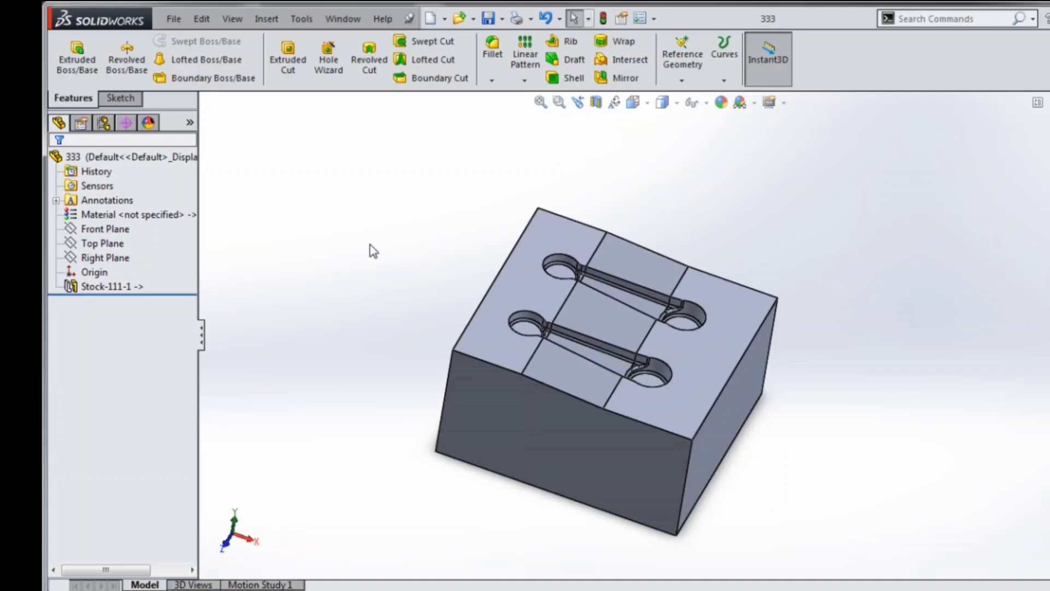
scroll(585, 323, down, 3)
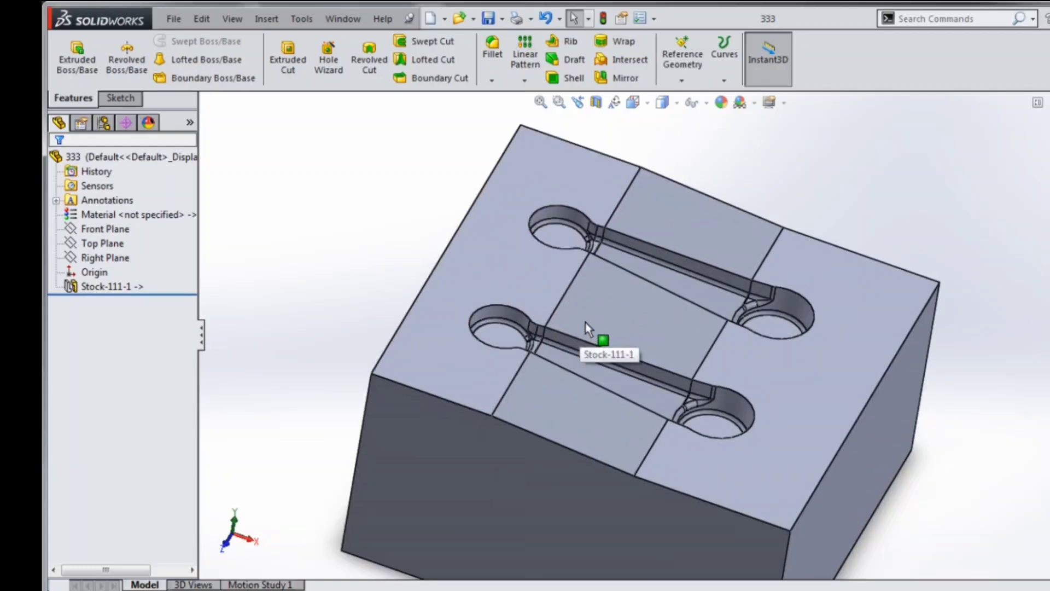
scroll(956, 294, up, 2)
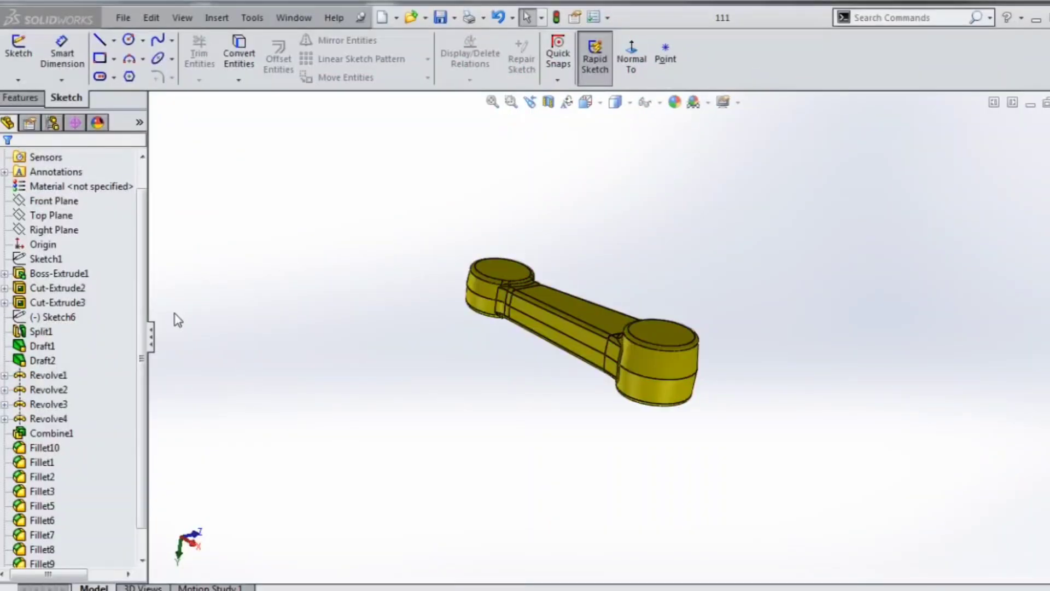
right_click(94, 253)
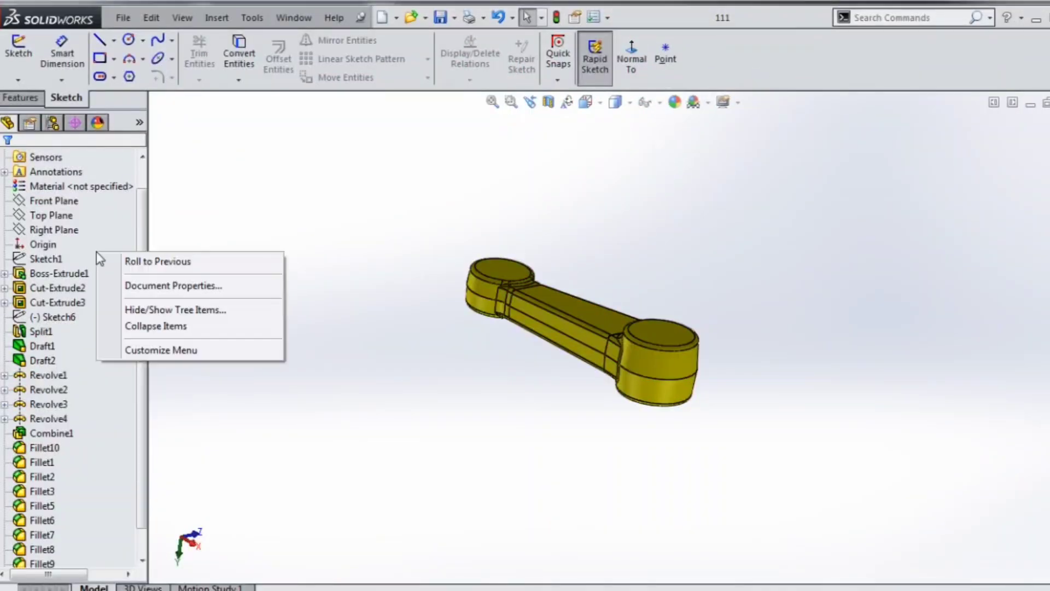
click(141, 235)
scroll(141, 235, up, 1)
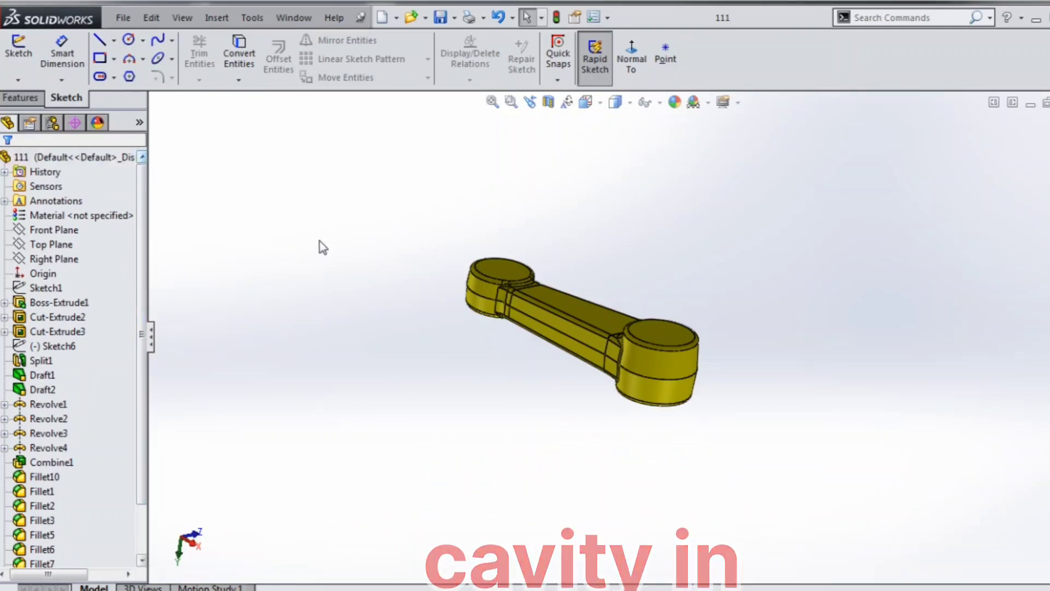
Step: Create a new assembly and place the open handle part 111 in it as the first component
click(122, 19)
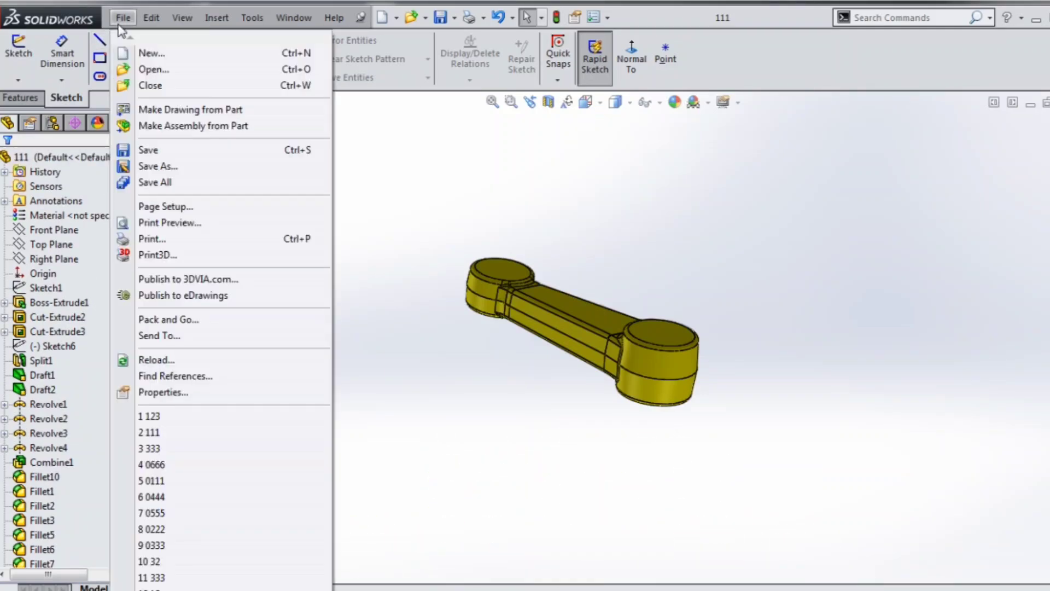
click(137, 51)
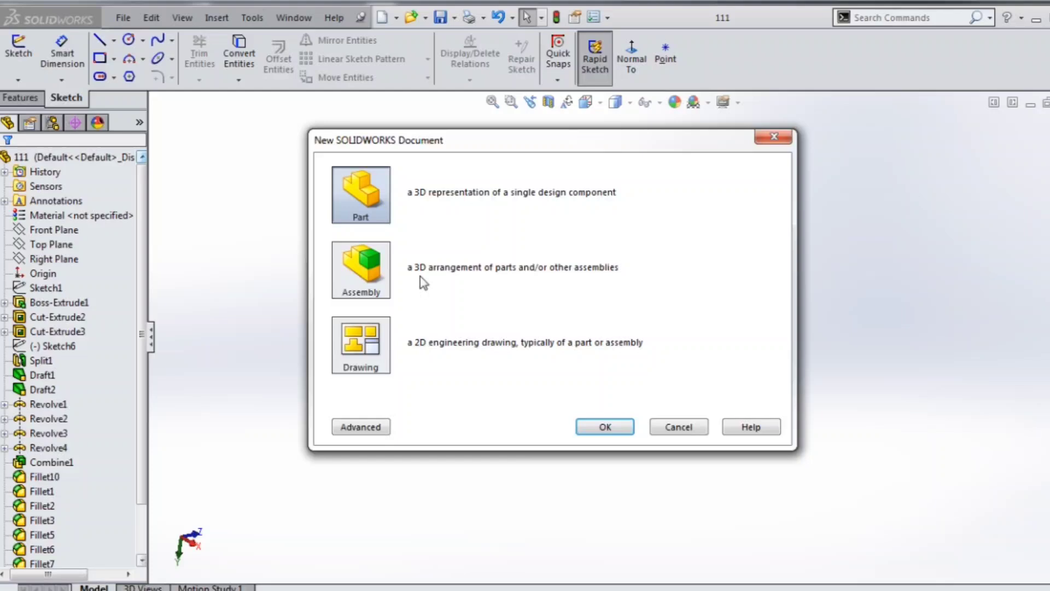
click(361, 270)
click(599, 426)
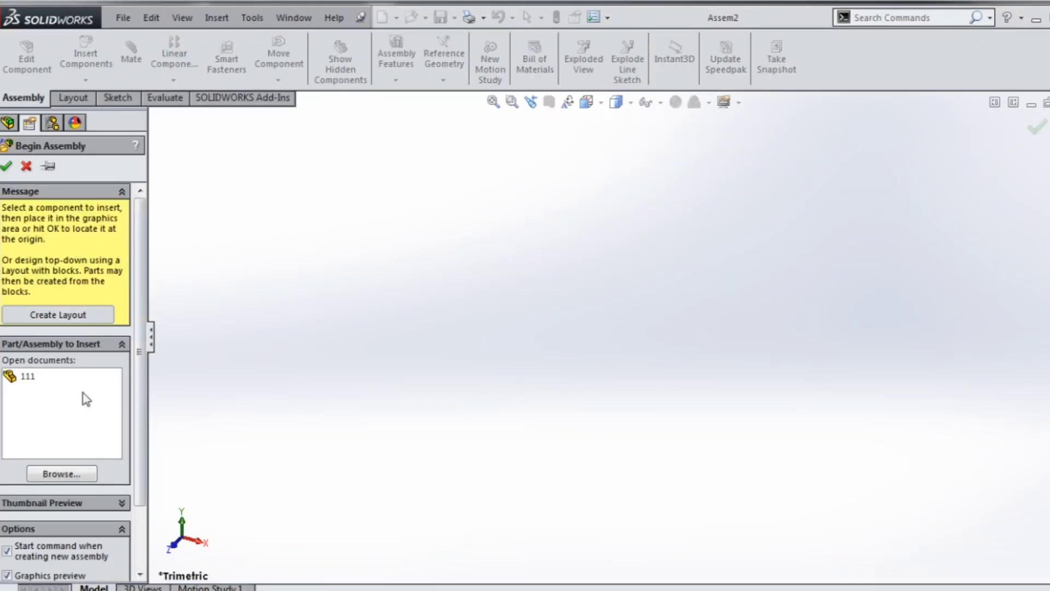
click(37, 381)
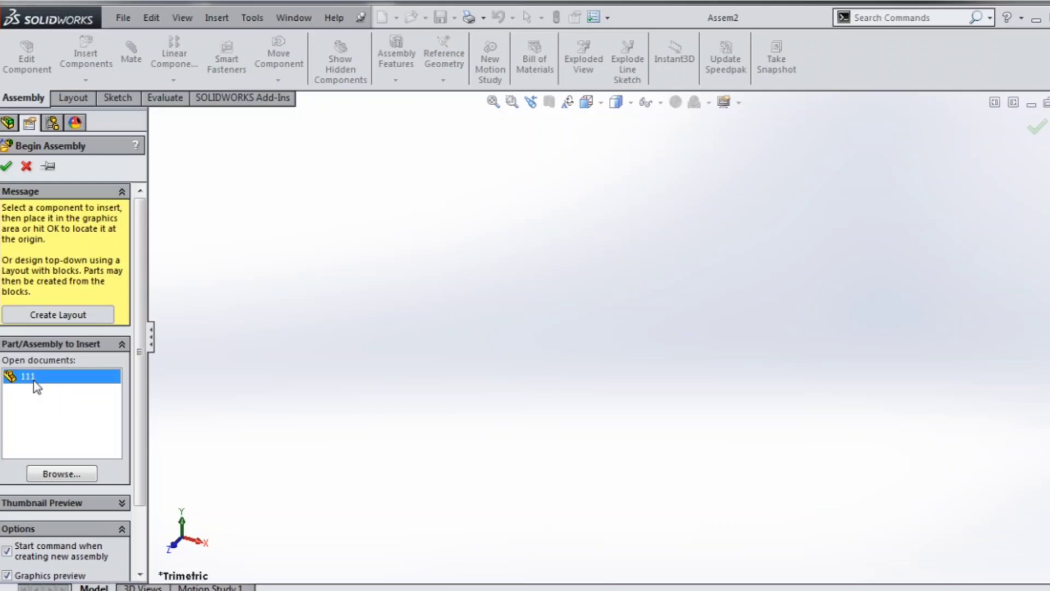
click(537, 382)
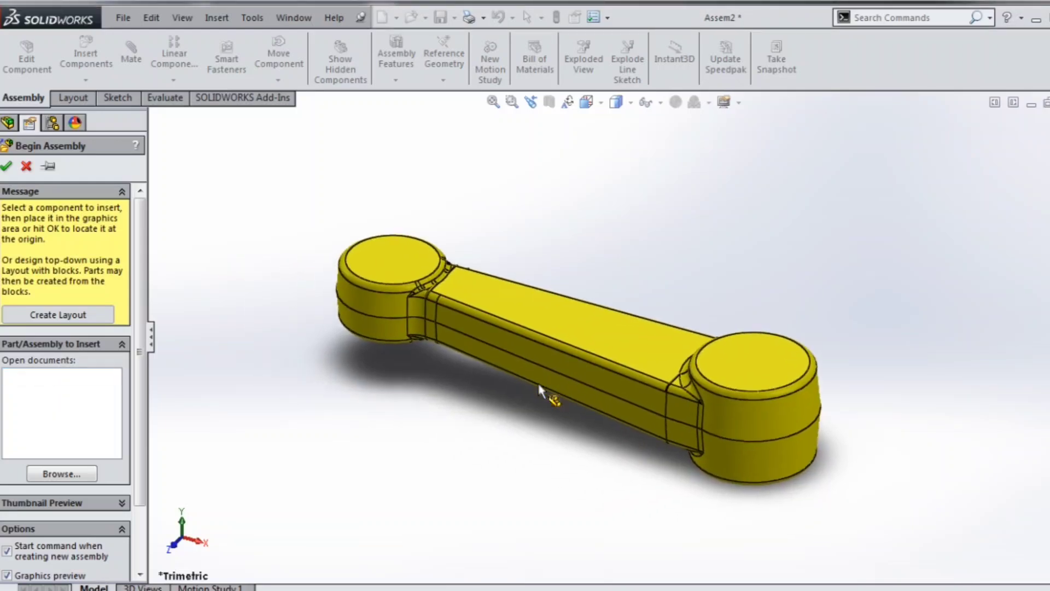
scroll(538, 383, up, 3)
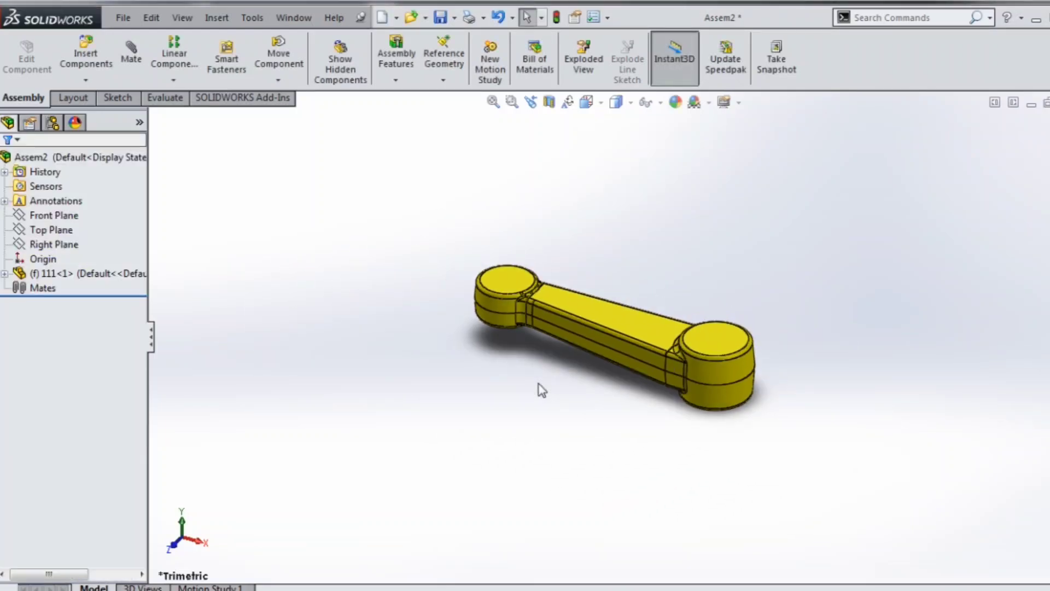
Step: Save the assembly as 234 in folder 22
click(123, 18)
click(144, 148)
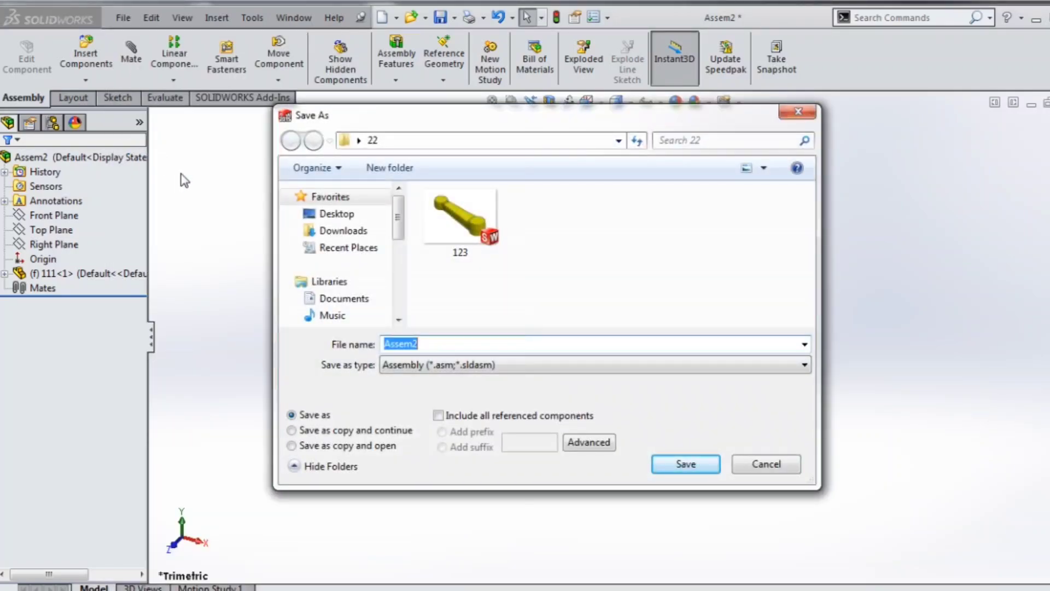
text(234)
key(Return)
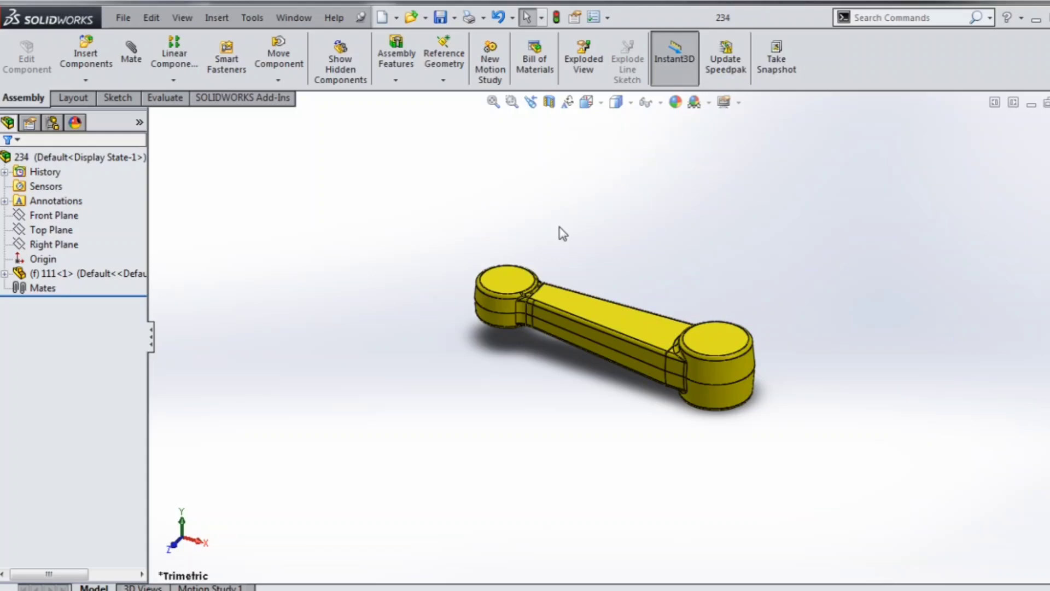
click(123, 17)
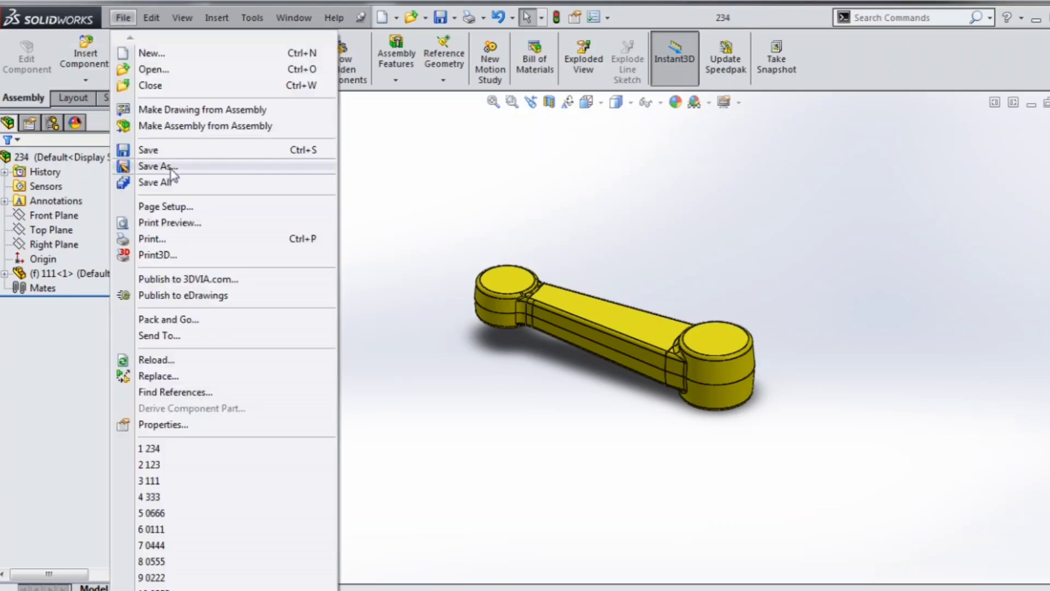
click(171, 166)
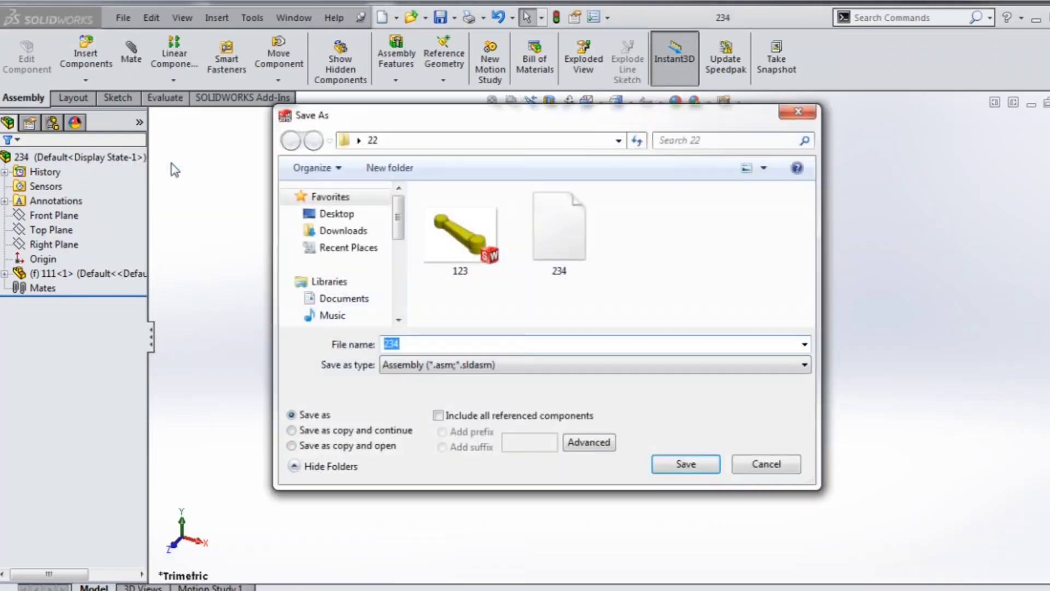
click(788, 466)
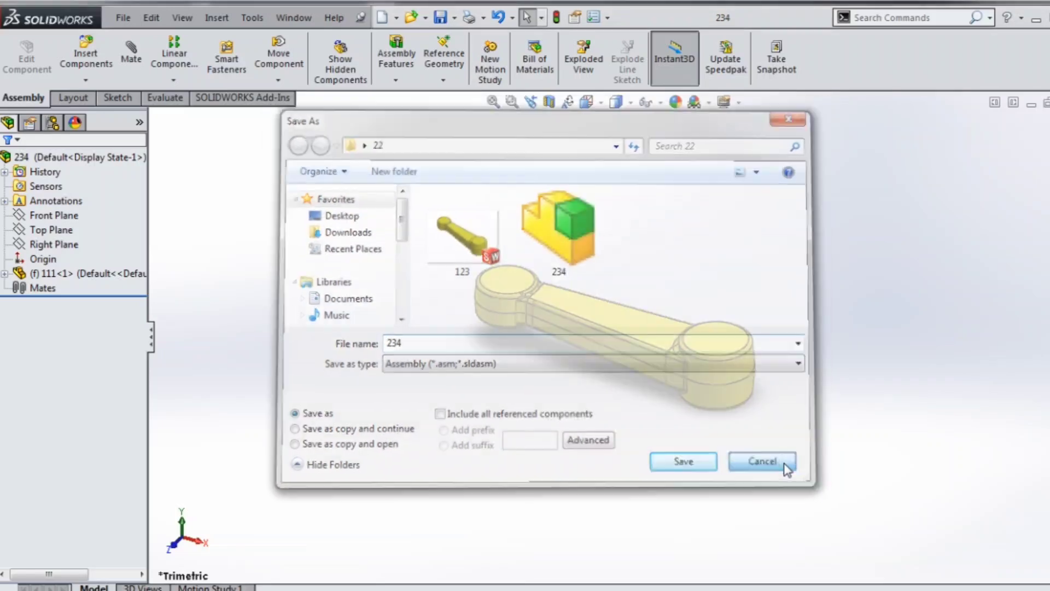
Step: Insert a new part component into the assembly, placing it on the Top Plane of handle part 111
scroll(713, 354, down, 2)
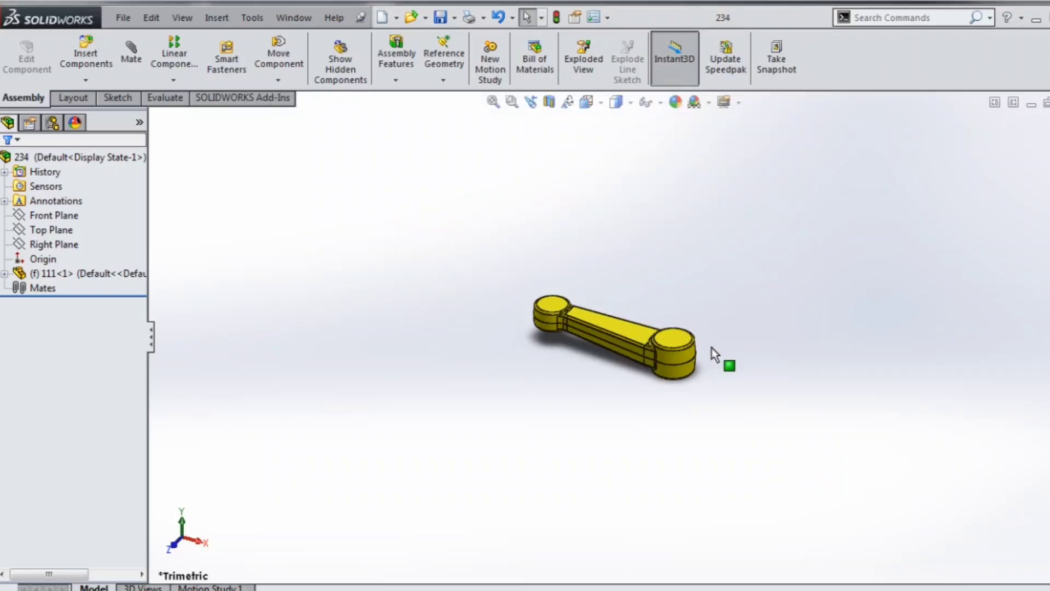
click(217, 18)
mouse_move(255, 43)
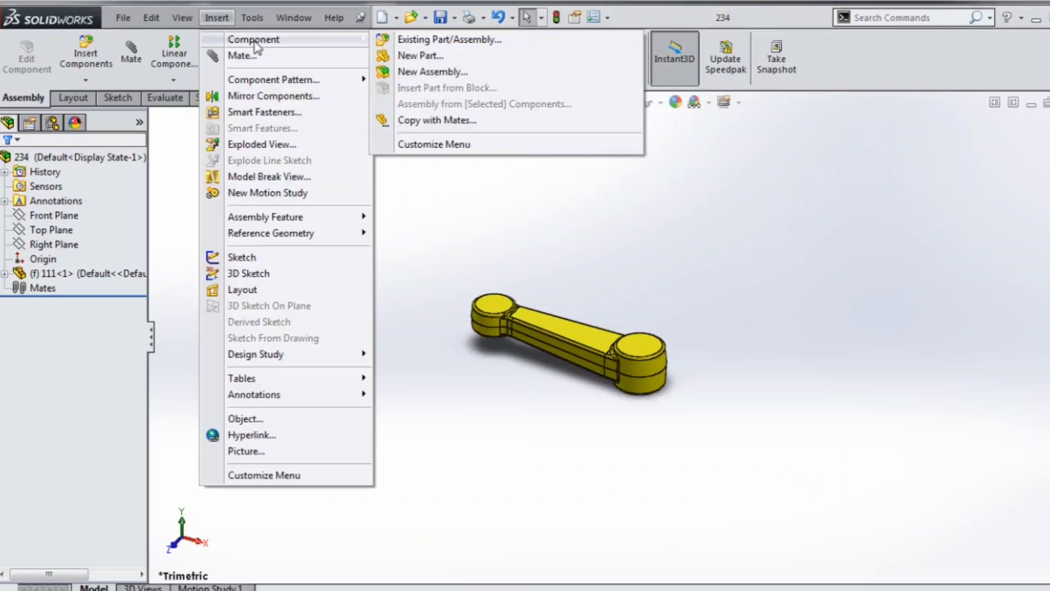
click(436, 62)
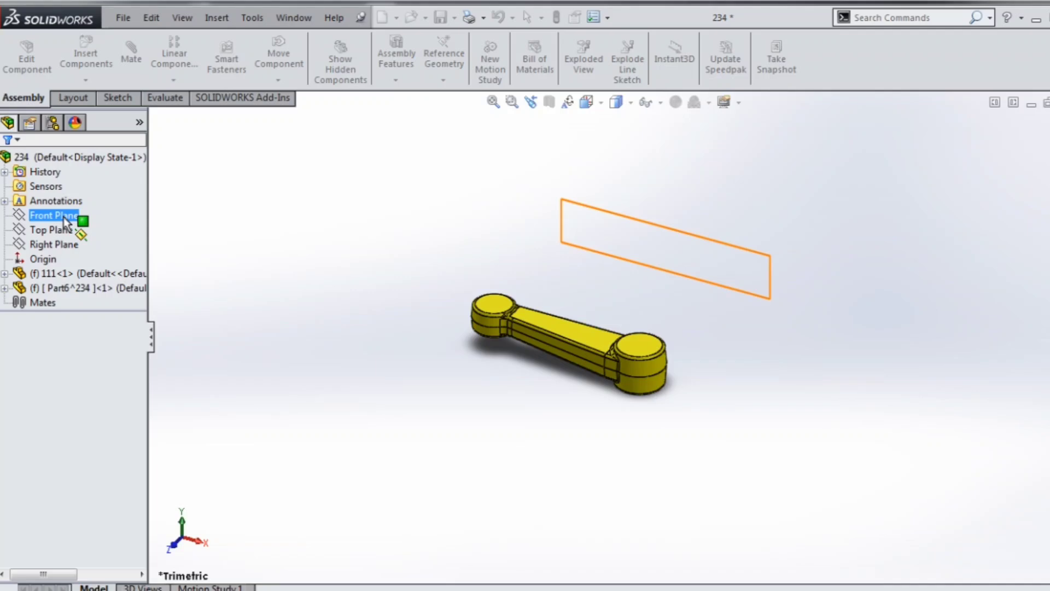
middle_drag(355, 295, 417, 293)
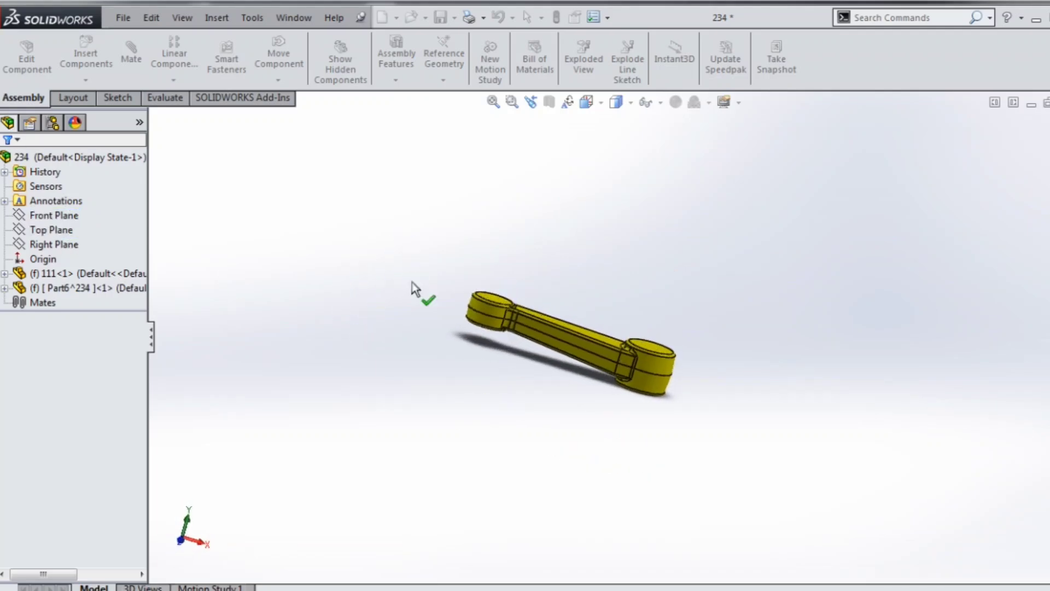
click(5, 273)
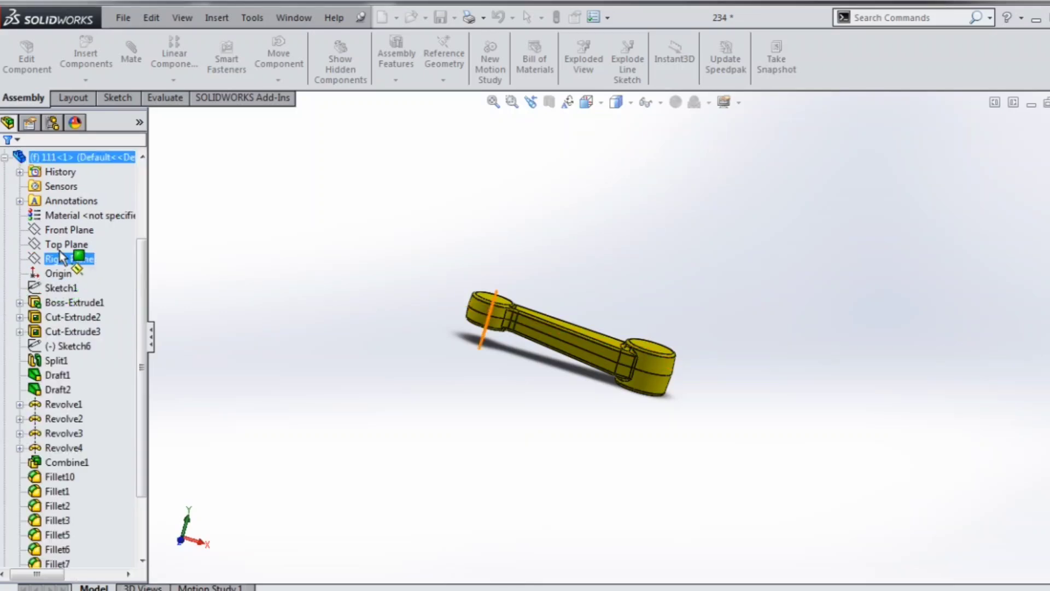
mouse_move(60, 255)
mouse_down()
mouse_move(60, 231)
mouse_move(63, 249)
mouse_up()
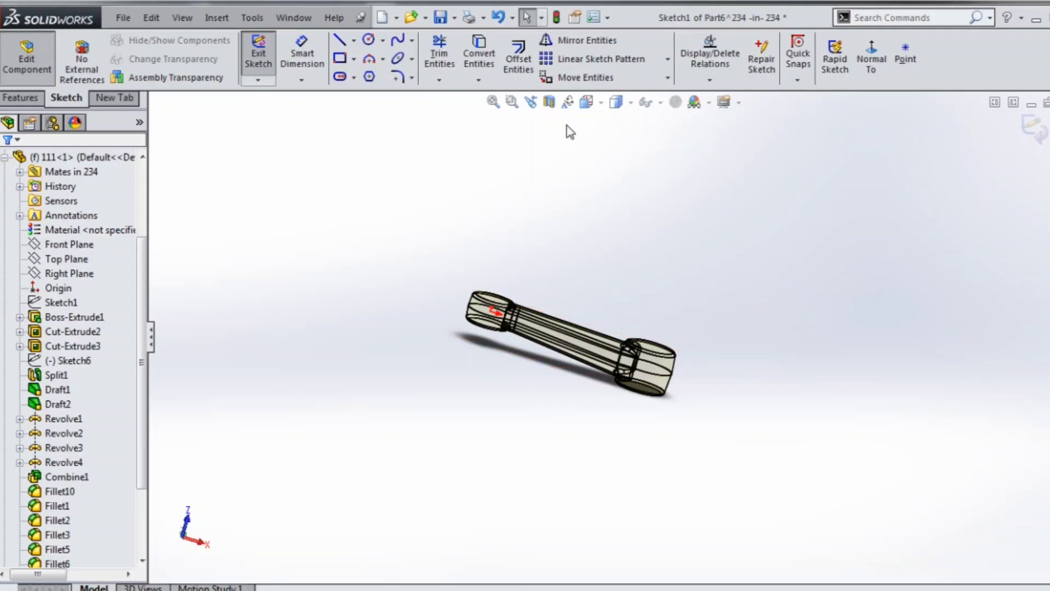
Step: Sketch a rectangle about 358 by 286 mm around the handle, viewed normal to the sketch plane
click(600, 103)
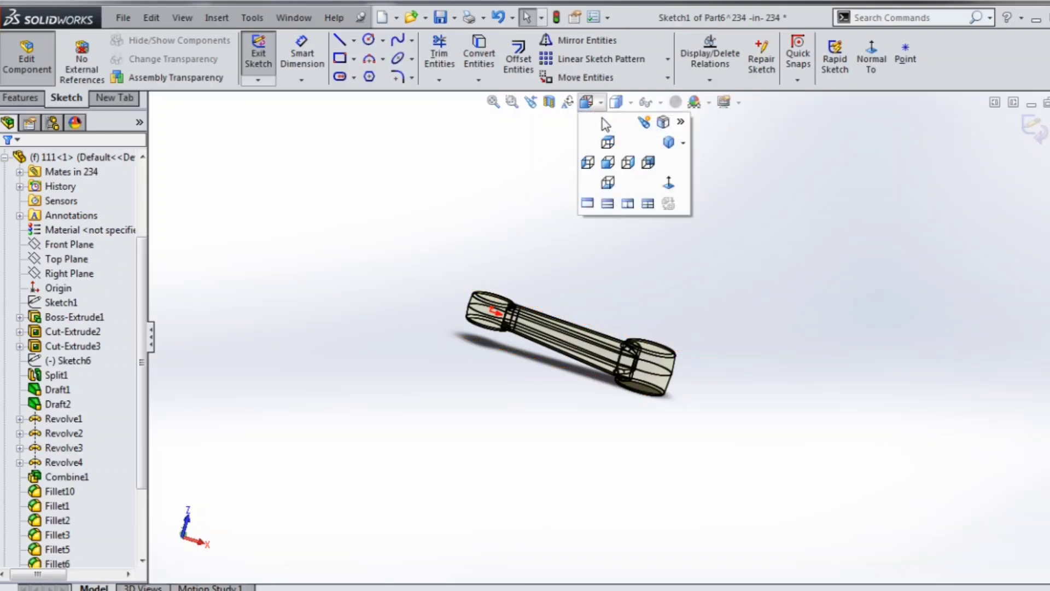
click(678, 188)
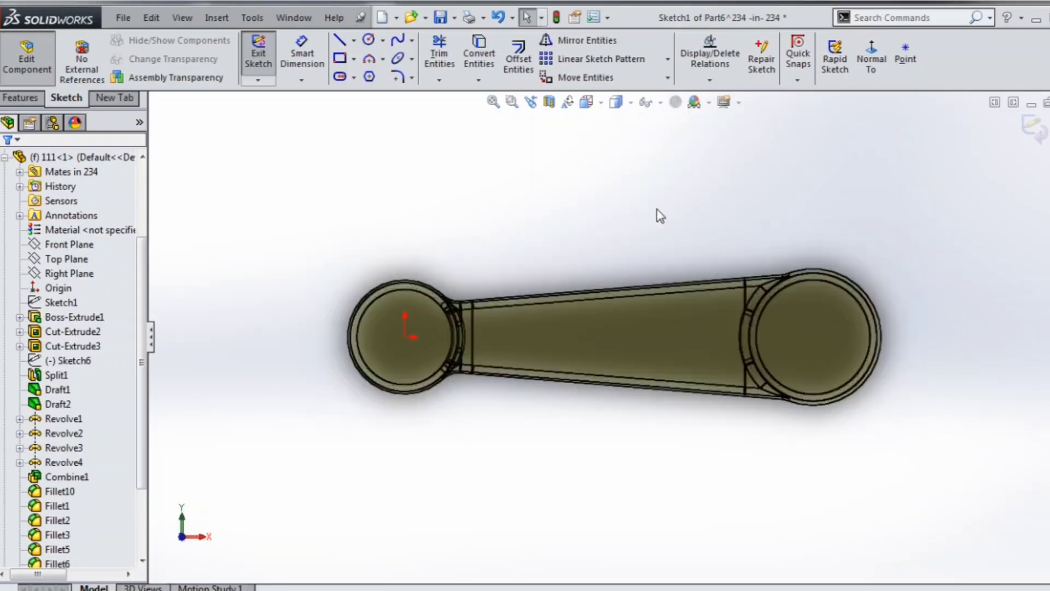
scroll(765, 294, down, 2)
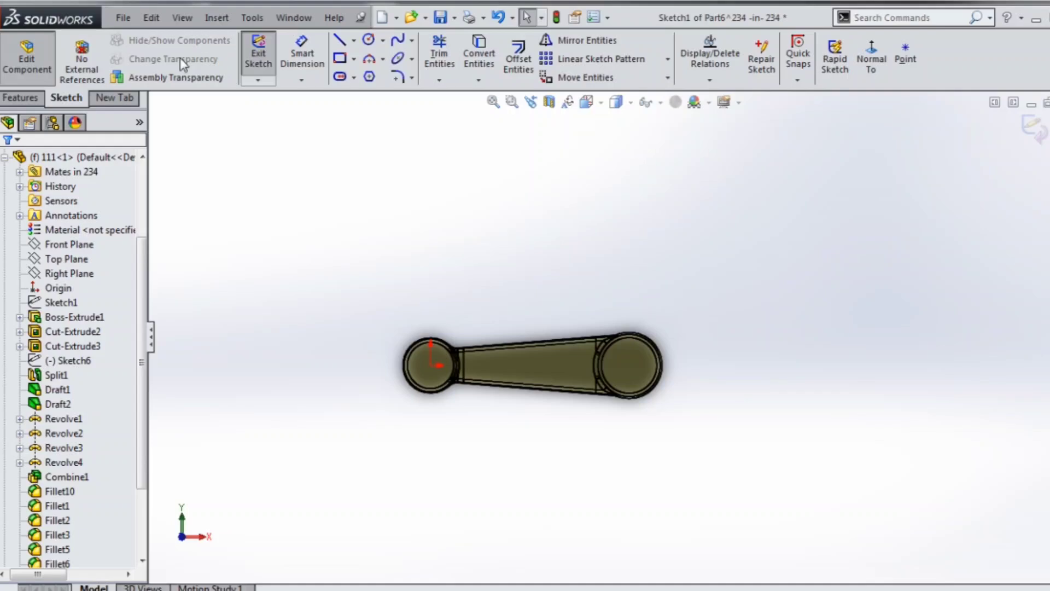
click(339, 58)
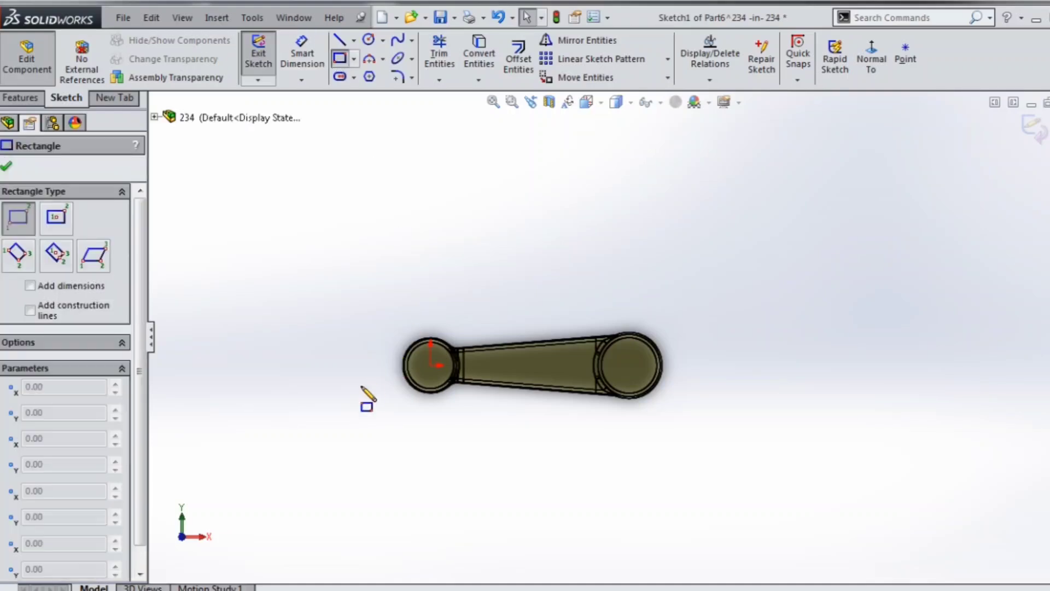
mouse_move(365, 418)
mouse_down()
mouse_move(352, 462)
mouse_move(345, 451)
mouse_up()
mouse_move(642, 265)
mouse_down()
mouse_move(684, 136)
mouse_move(694, 169)
mouse_move(721, 162)
mouse_up()
key(z)
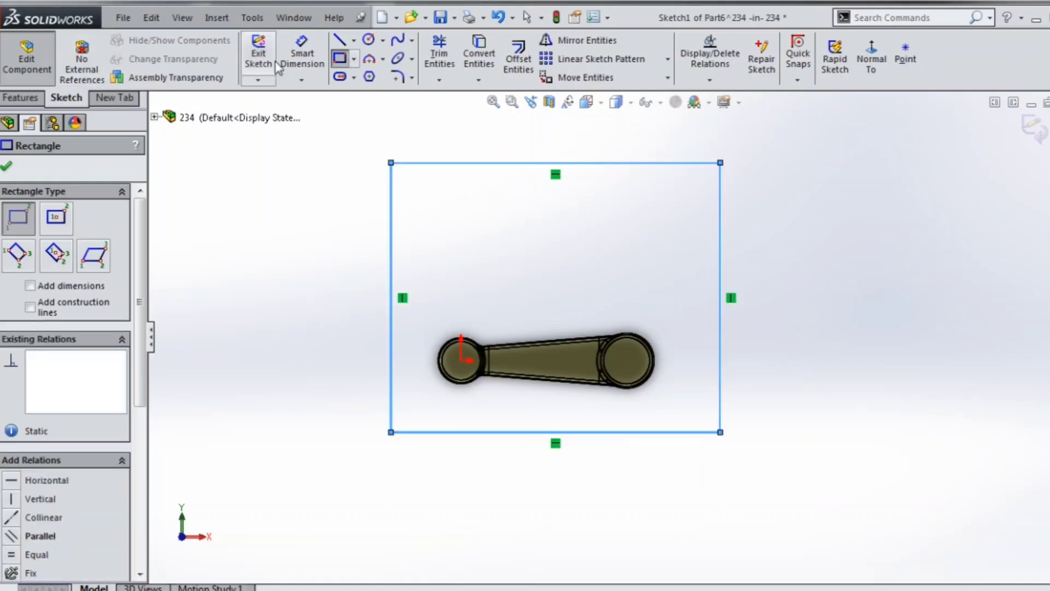
Step: Dimension the rectangle to 350 mm wide and 350 mm high
click(295, 52)
click(441, 163)
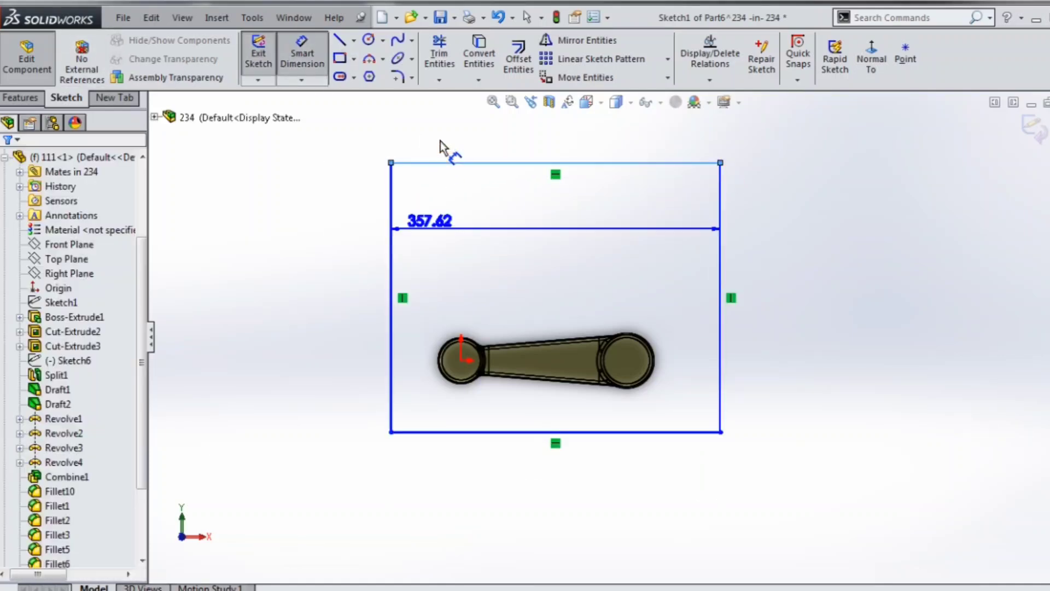
click(440, 141)
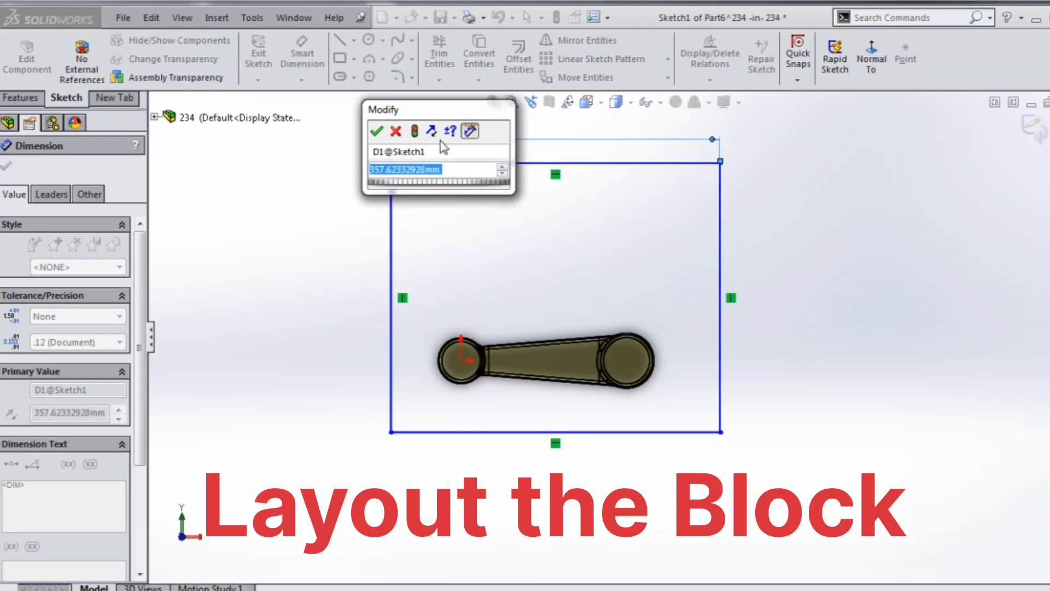
text(350)
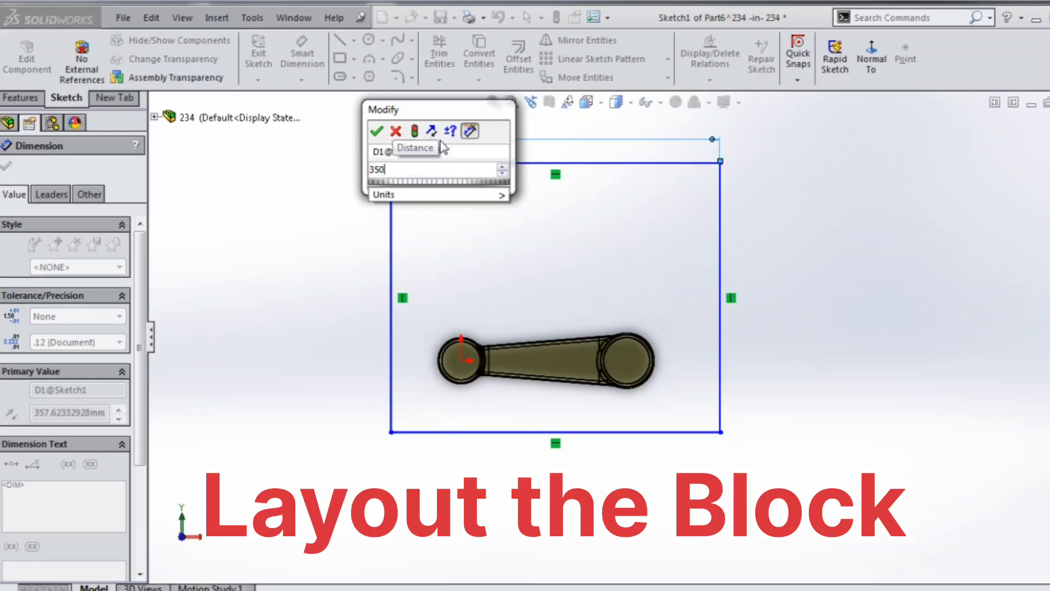
click(376, 131)
click(392, 237)
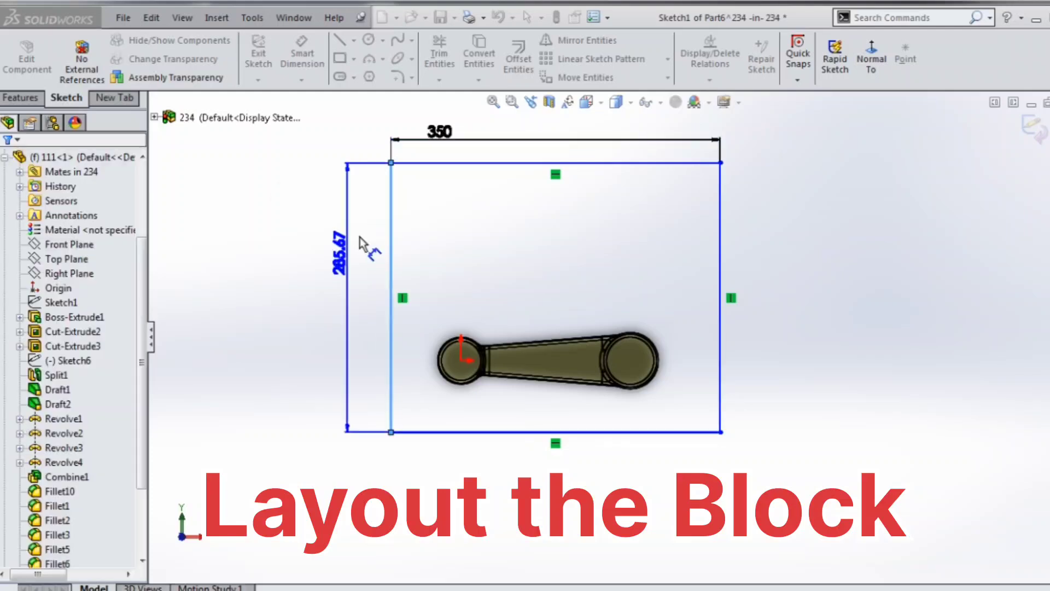
click(360, 237)
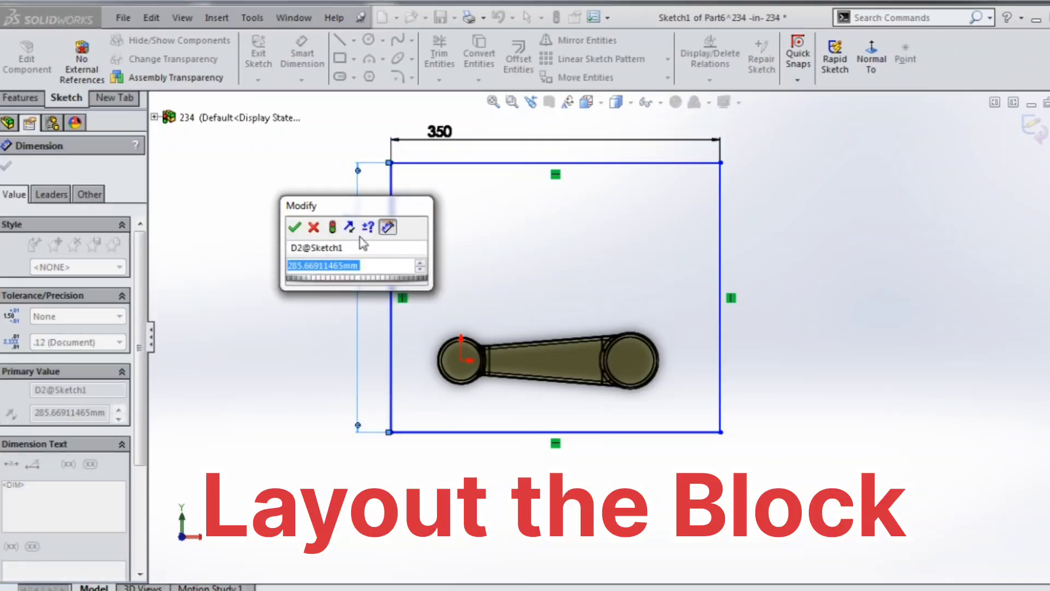
text(350)
key(Return)
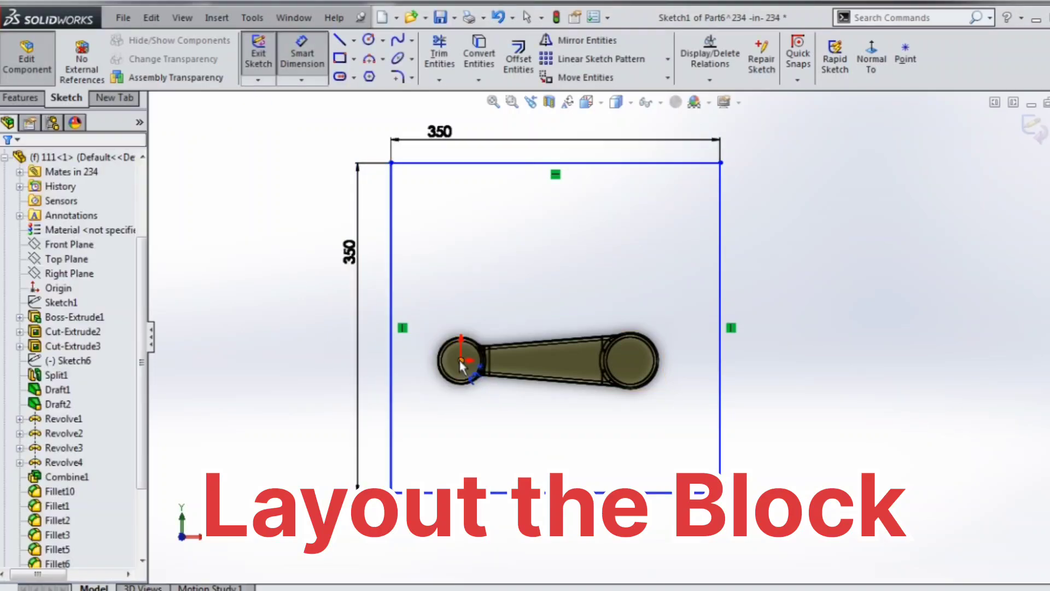
Step: Locate the rectangle from the origin with 125 mm to its lower edge and 65 mm to its left edge
click(455, 494)
click(461, 361)
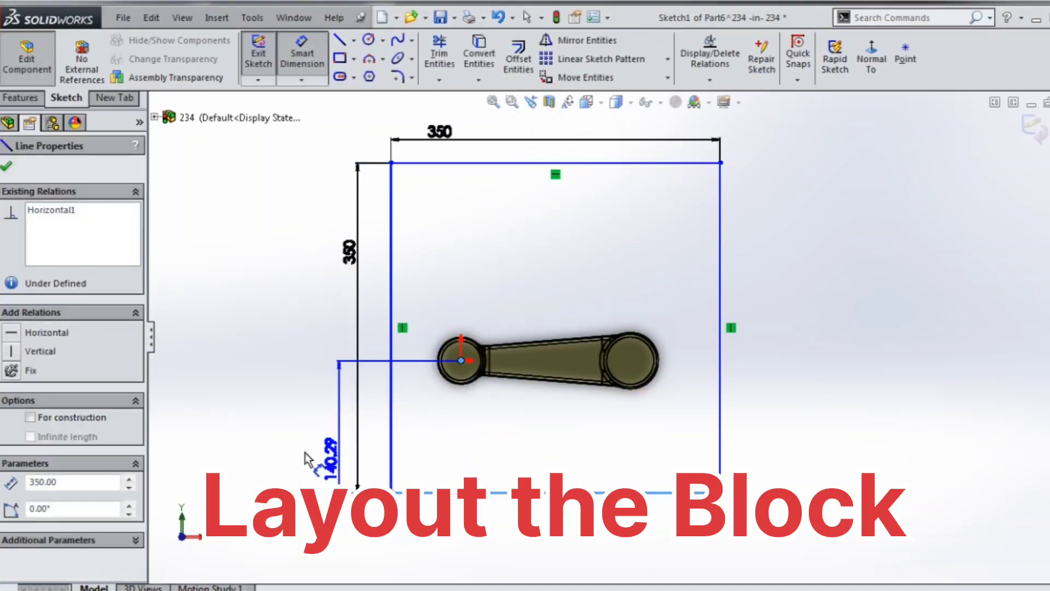
click(303, 451)
text(125)
key(Return)
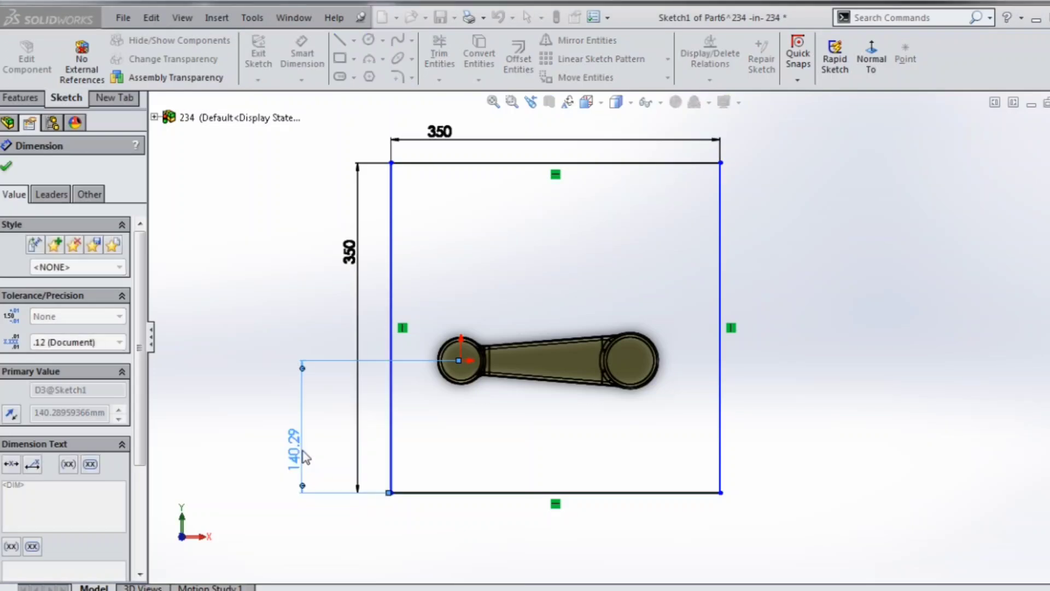
click(482, 409)
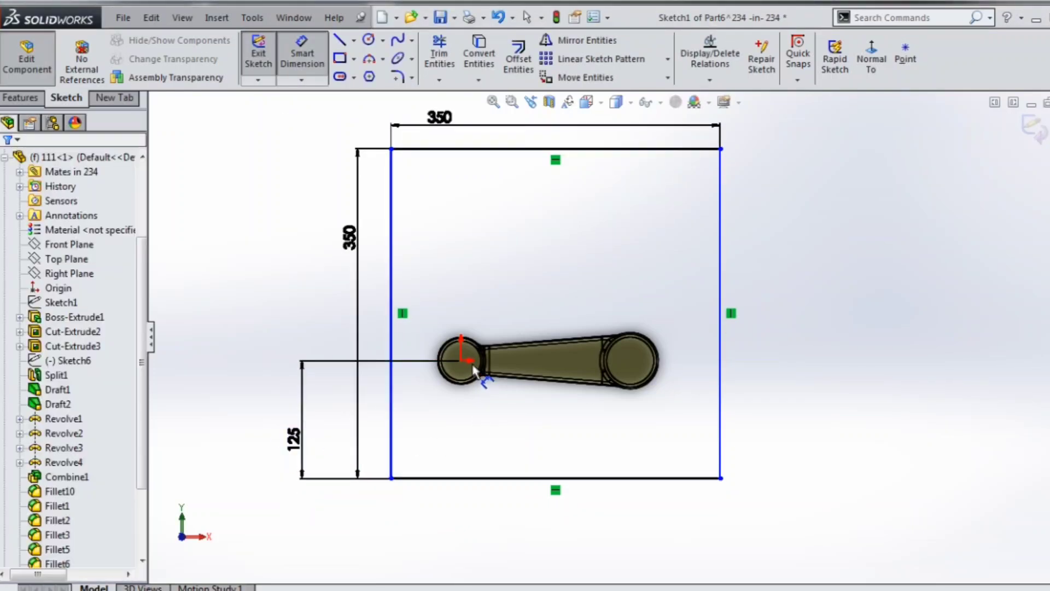
click(391, 434)
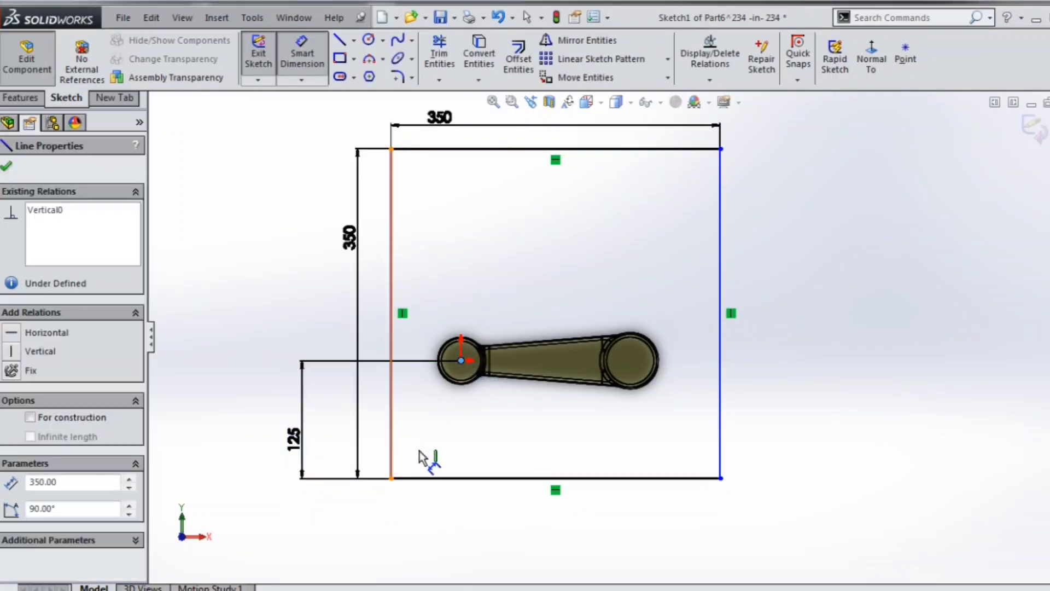
click(432, 521)
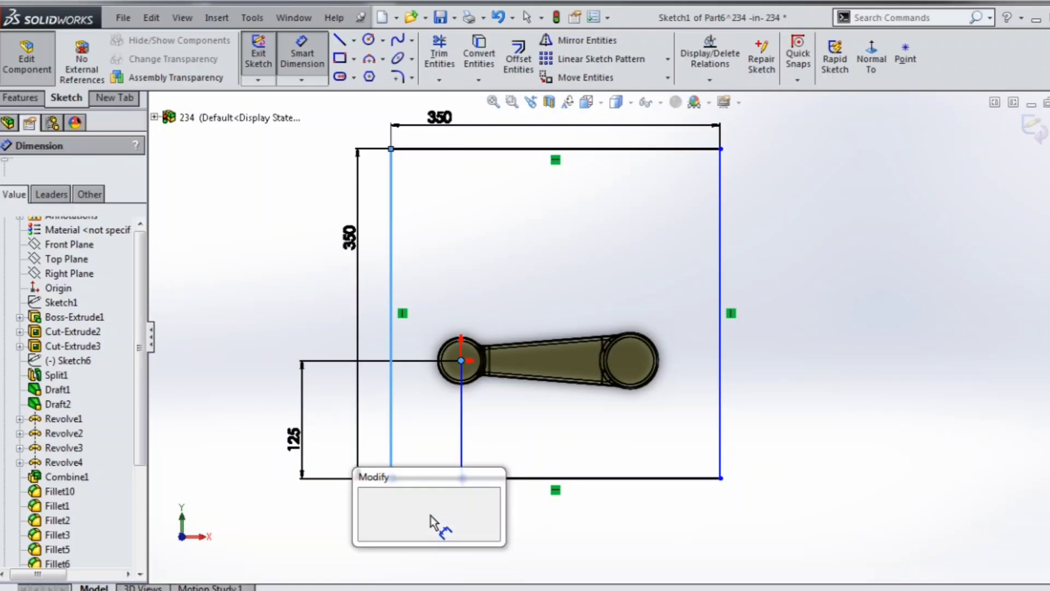
text(65)
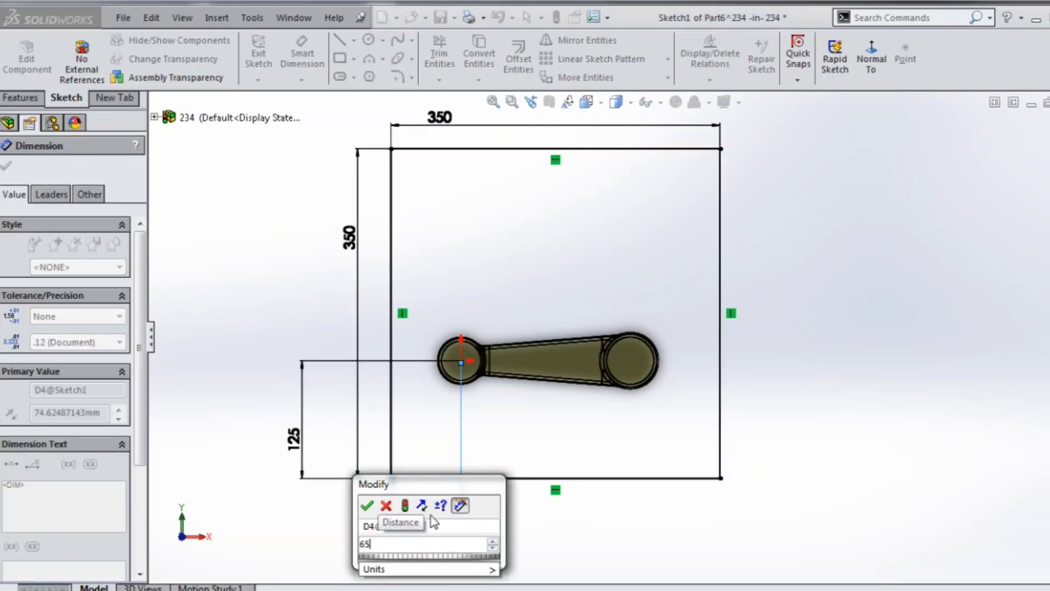
key(Return)
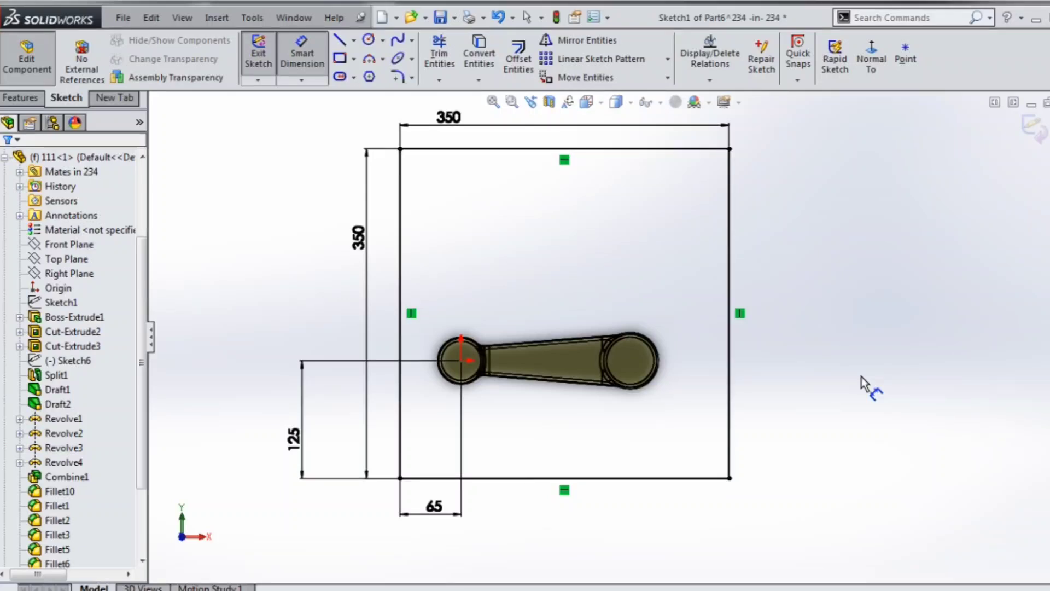
Step: Extrude the square into a block, 224 mm below the sketch plane and 150 mm above it
click(22, 98)
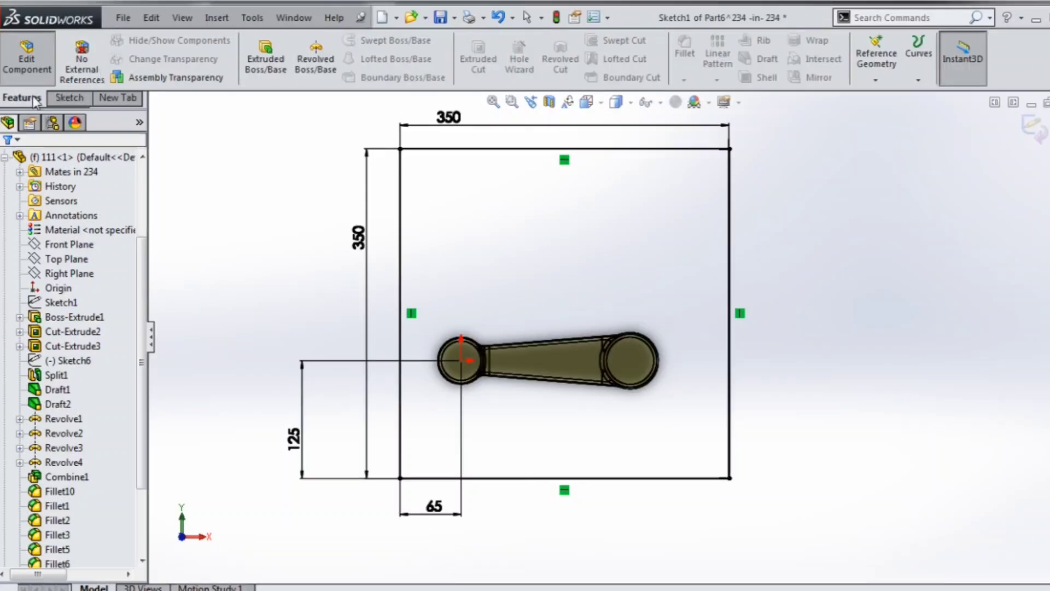
click(265, 59)
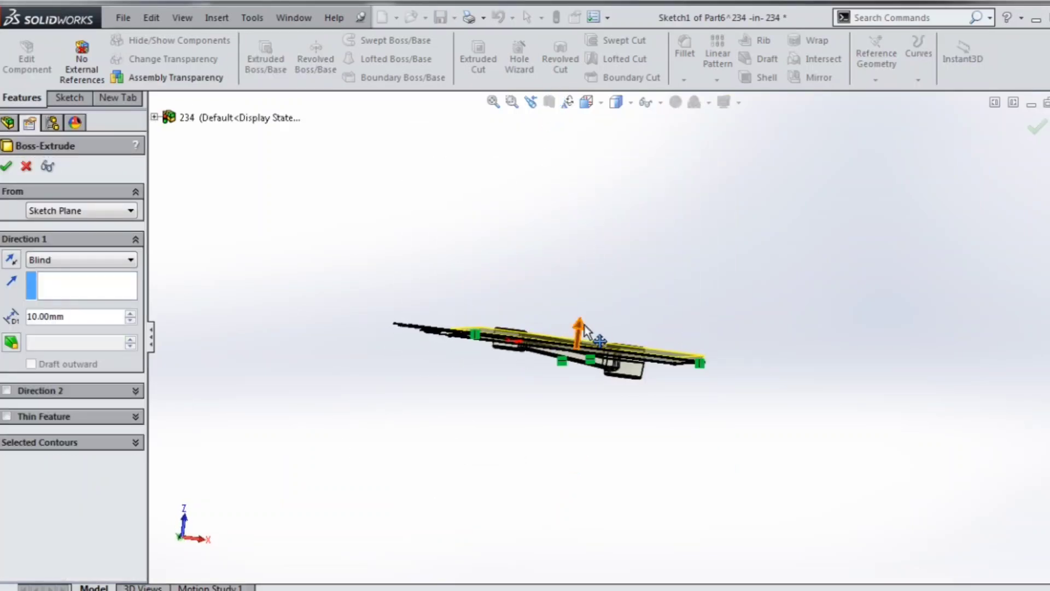
drag(579, 327, 594, 503)
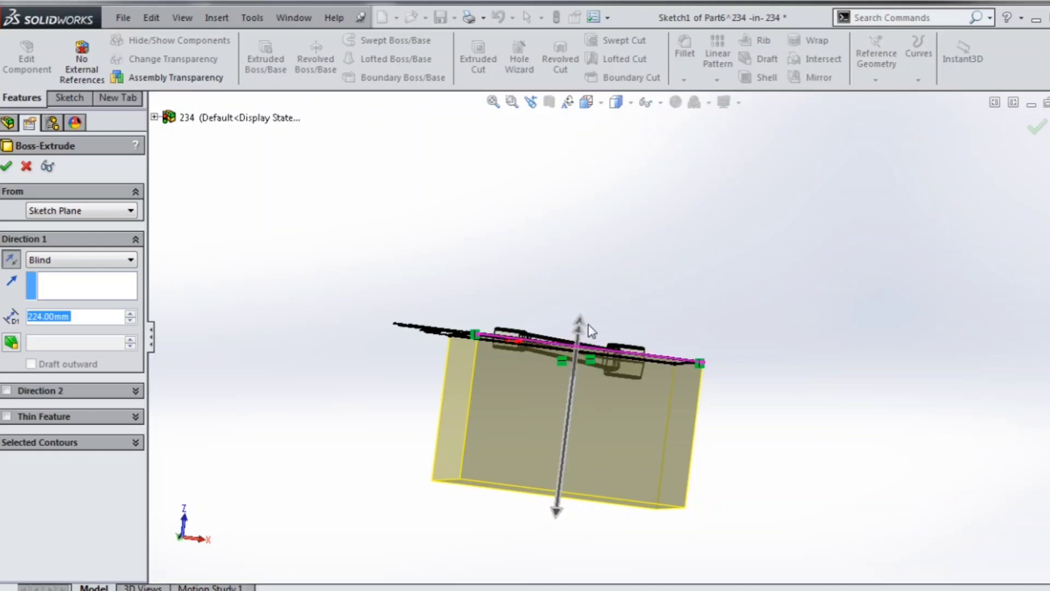
drag(579, 323, 586, 255)
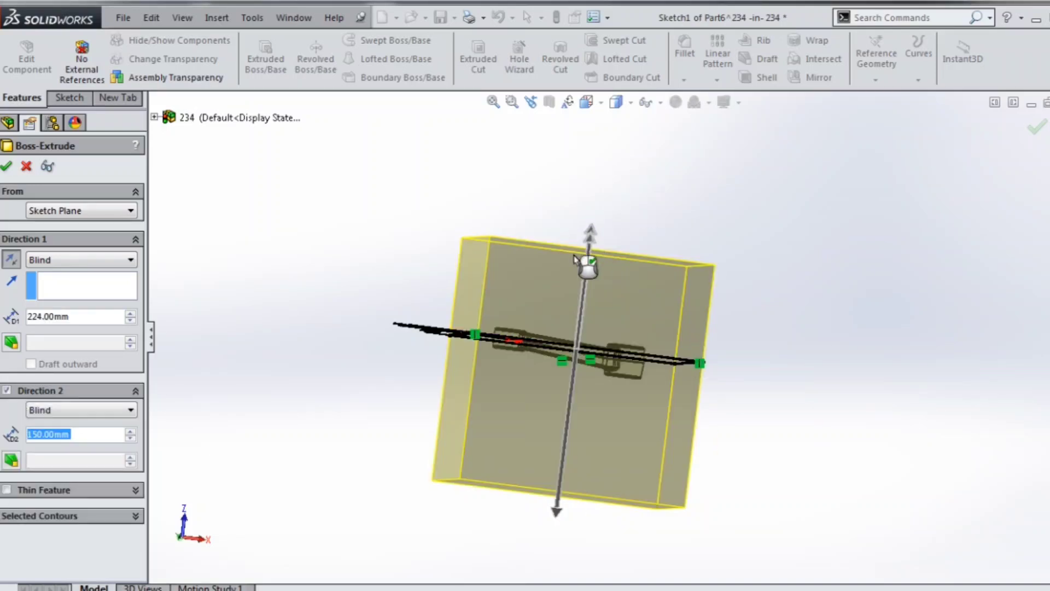
click(5, 167)
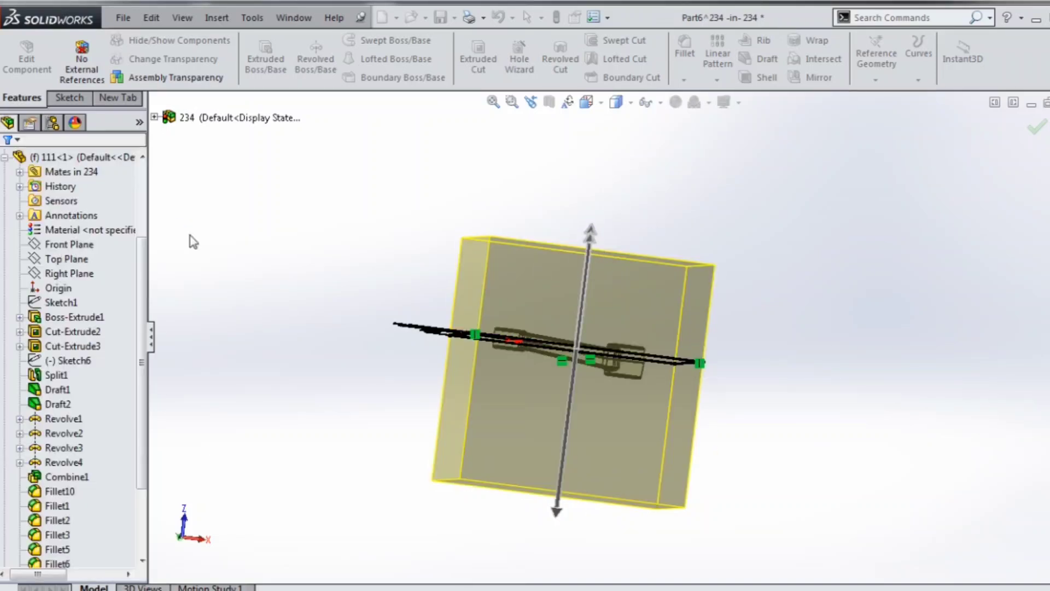
Step: Start a sketch on the block's front face and convert handle part 111's Sketch11 into it as the parting line
middle_drag(316, 293, 265, 310)
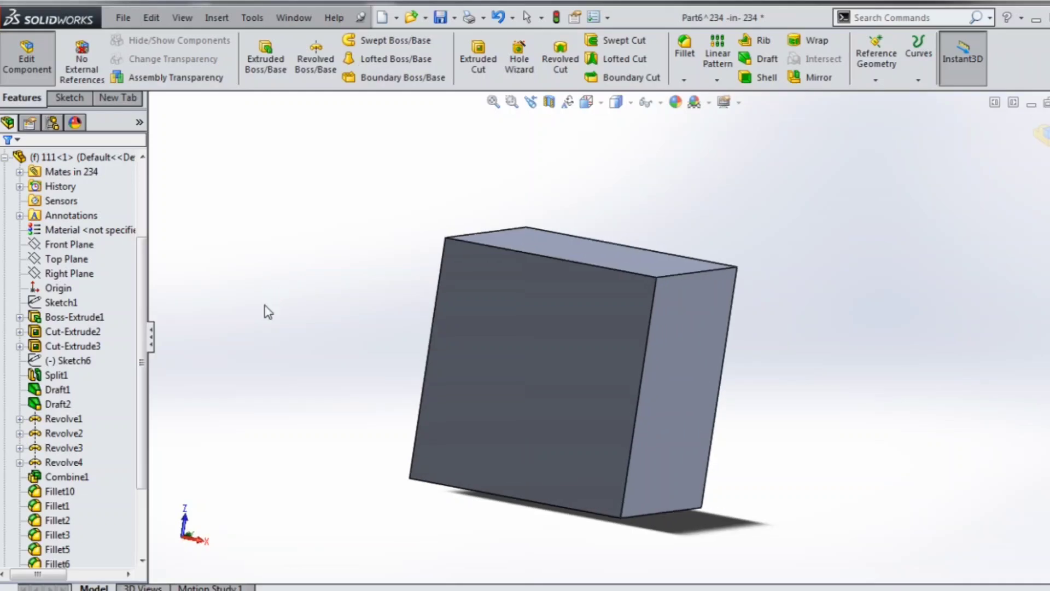
right_click(116, 292)
click(129, 295)
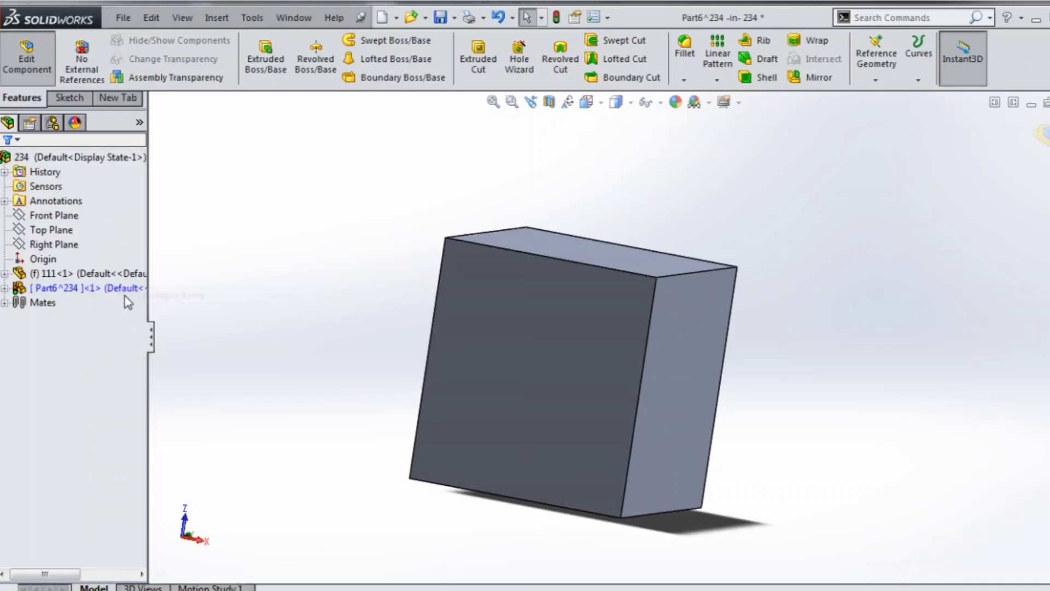
click(5, 273)
scroll(140, 383, down, 3)
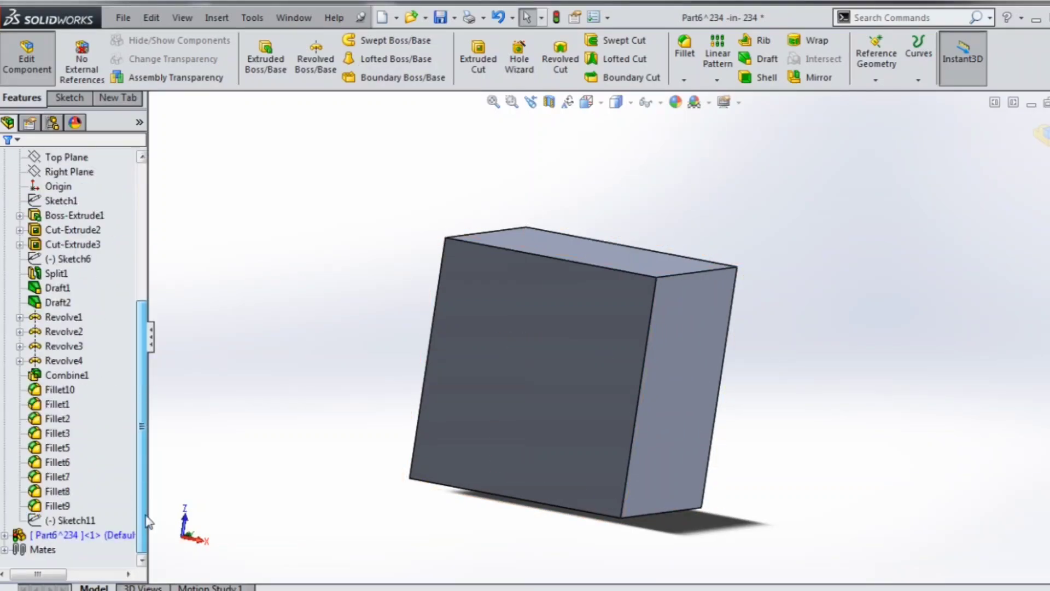
click(70, 520)
mouse_move(261, 335)
middle_down()
mouse_move(269, 316)
mouse_move(274, 344)
middle_up()
click(541, 309)
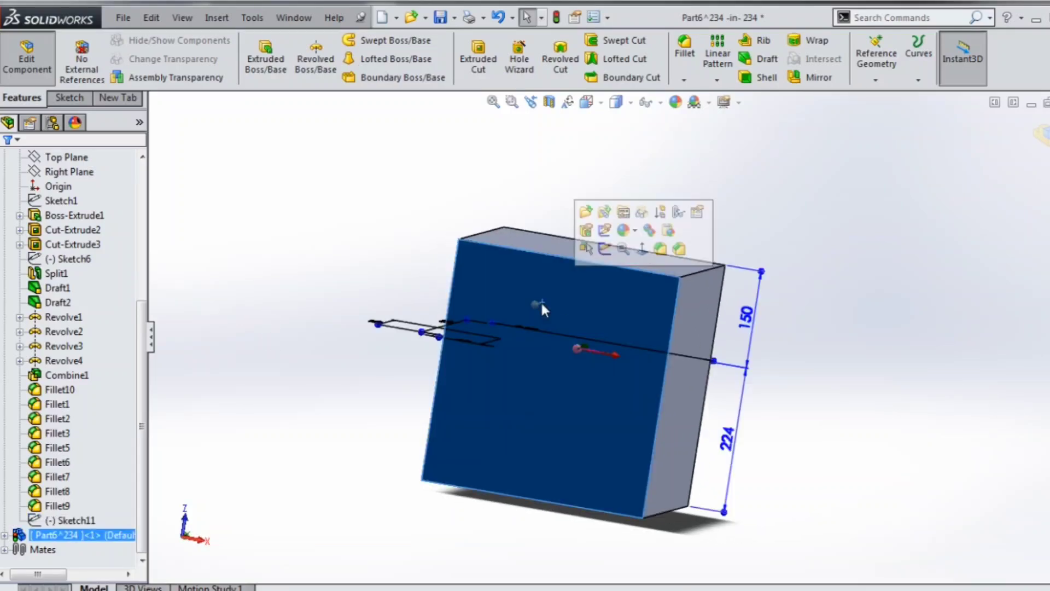
click(605, 248)
click(369, 284)
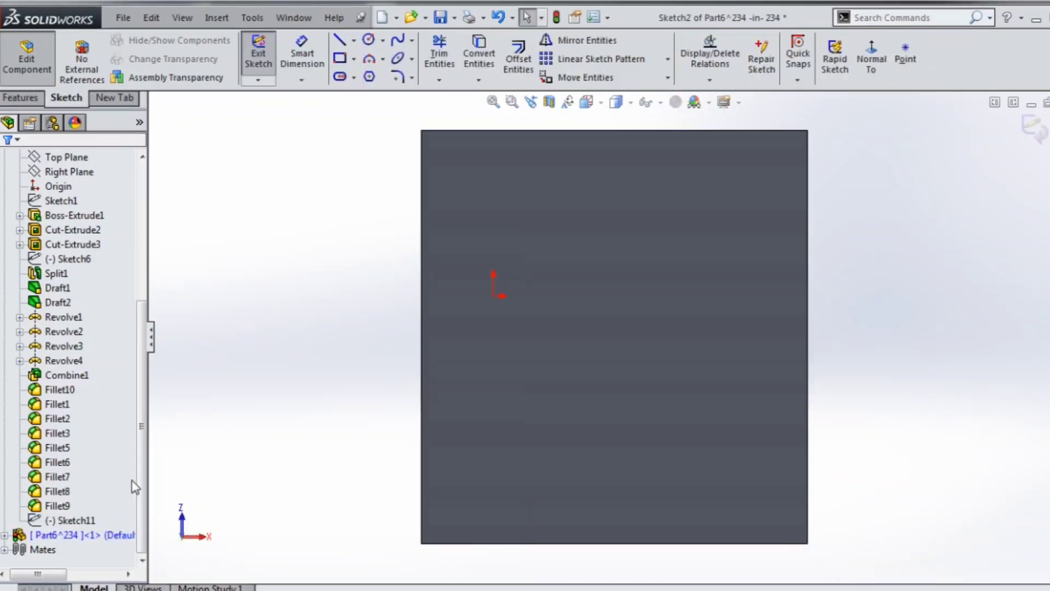
click(71, 518)
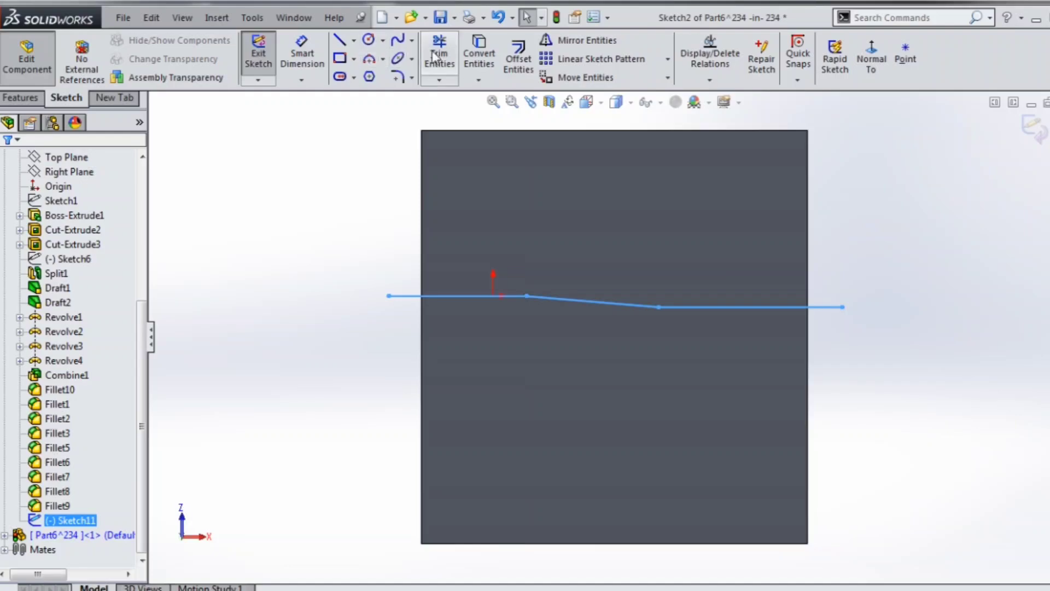
click(472, 45)
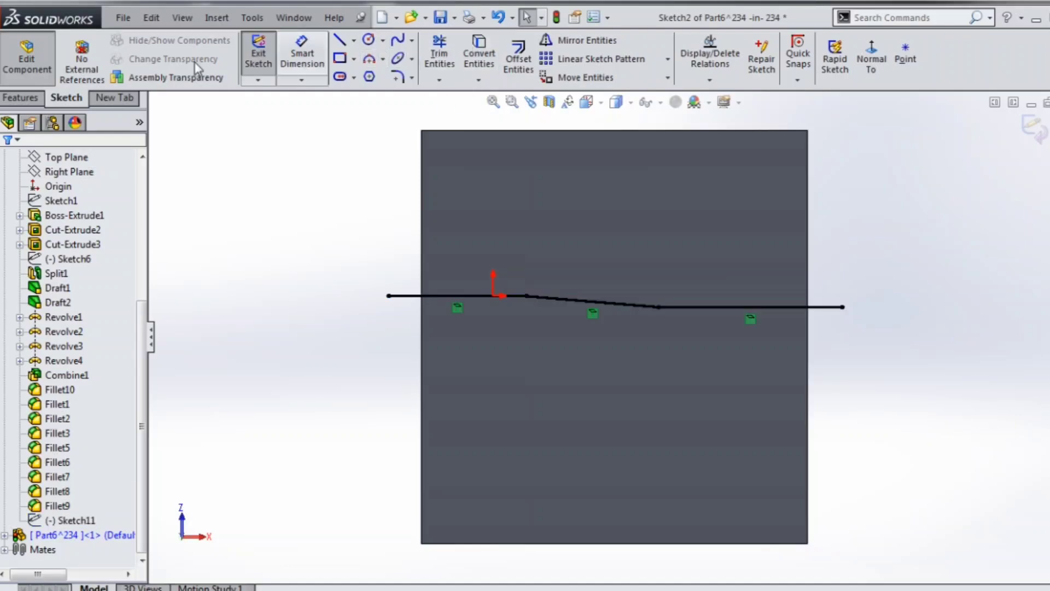
Step: Cut away the block's upper portion along the converted parting line, using Through All in both directions
click(217, 18)
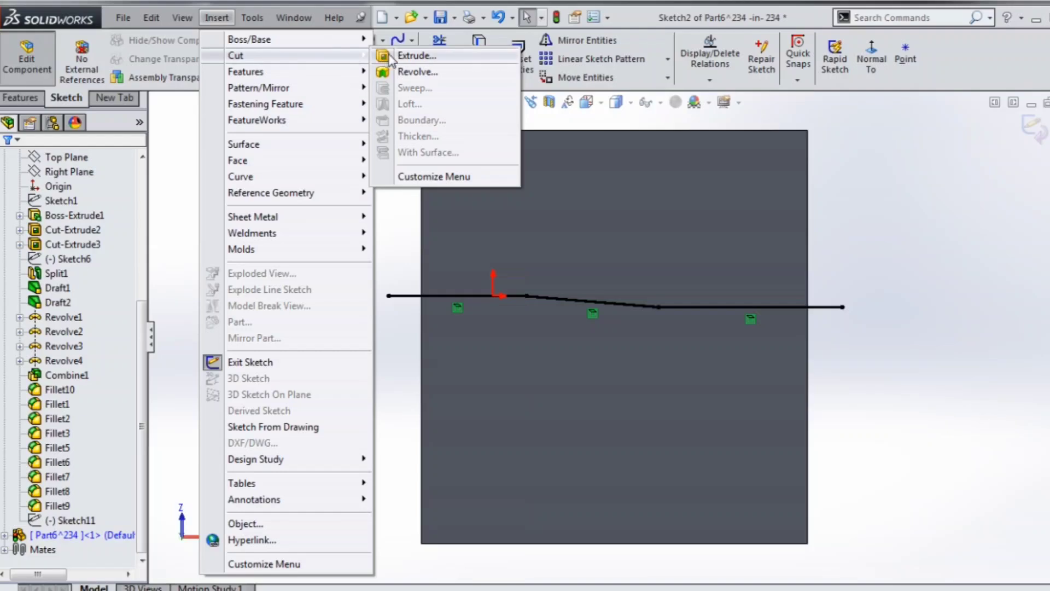
click(387, 54)
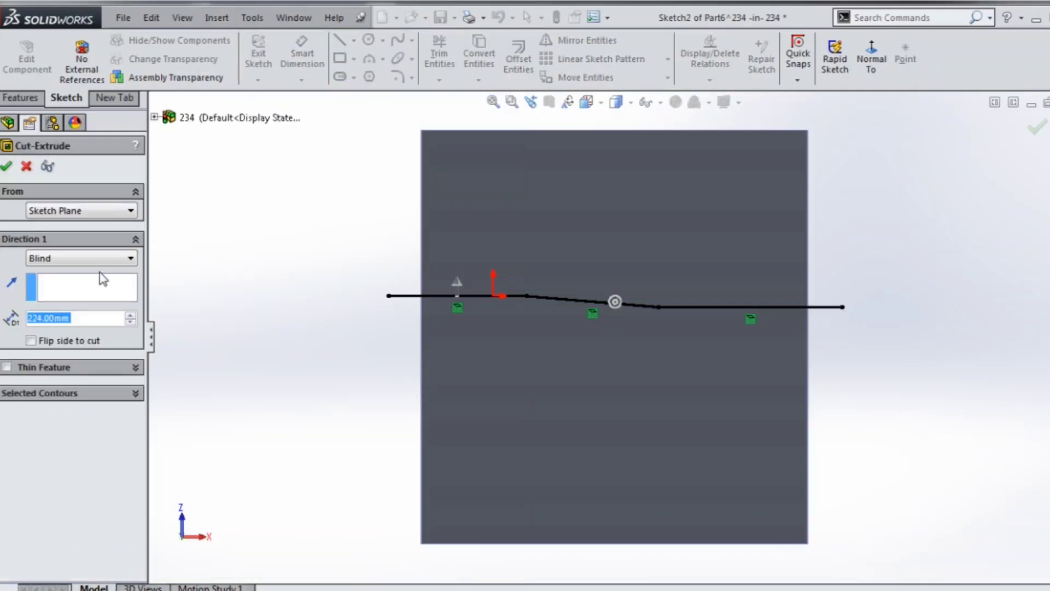
click(97, 256)
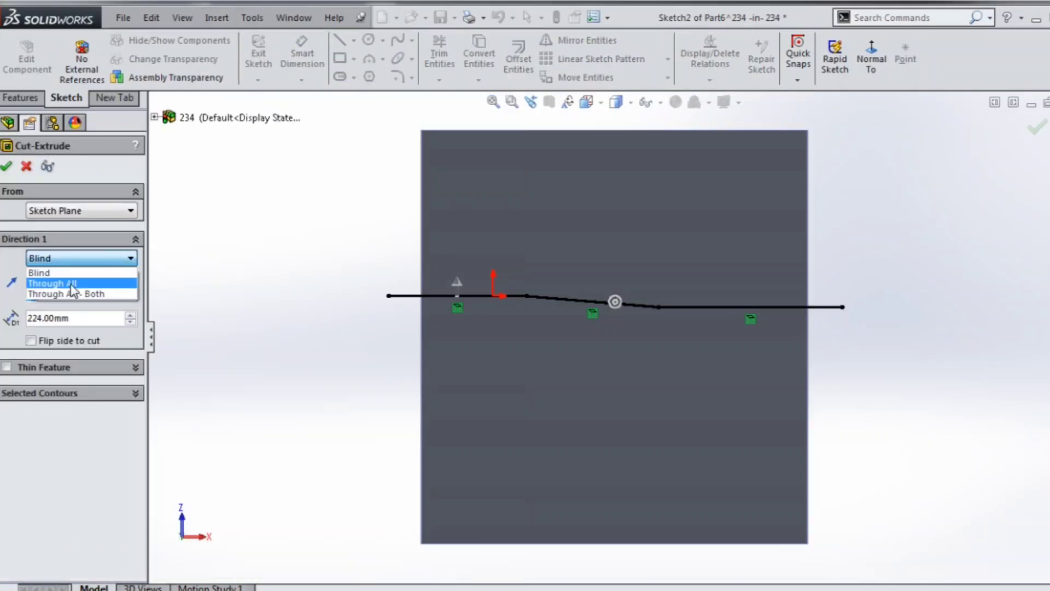
click(74, 280)
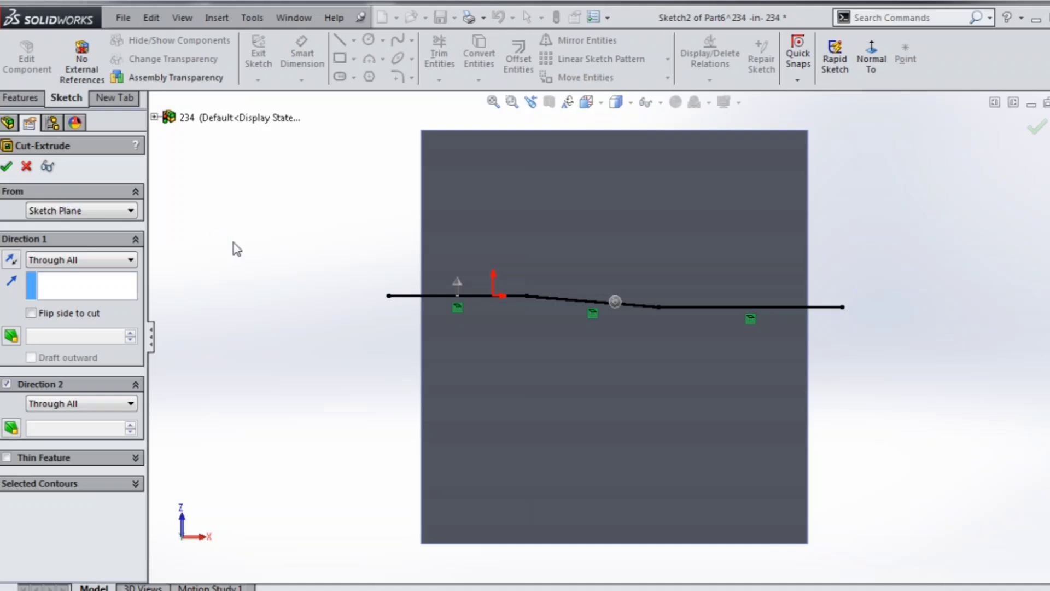
key(Return)
middle_drag(375, 262, 351, 346)
scroll(353, 340, up, 2)
scroll(764, 355, down, 2)
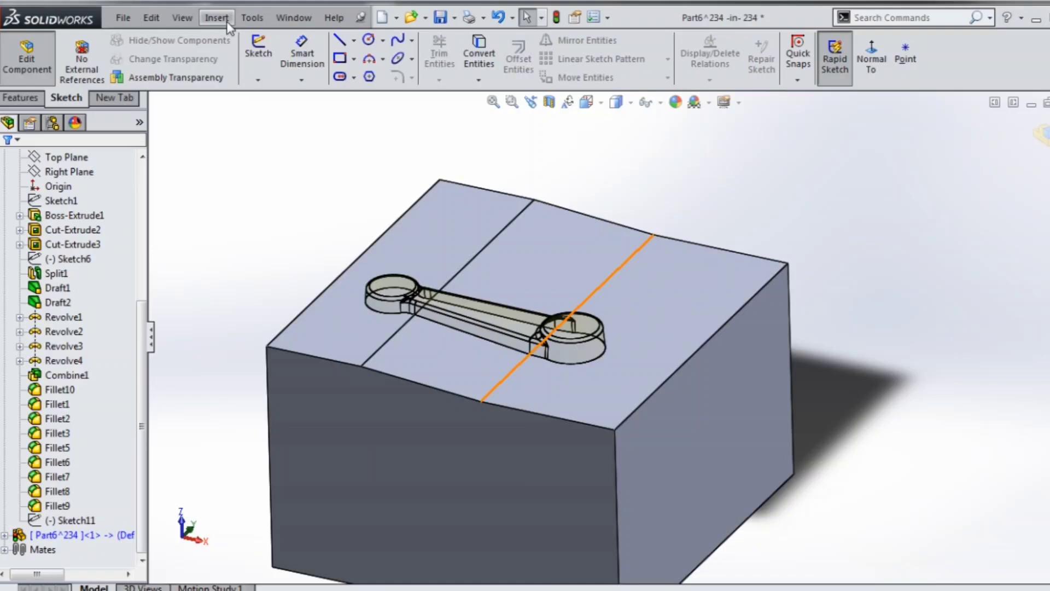
Step: Finish editing the mould block in context and return to assembly 234
scroll(602, 328, up, 3)
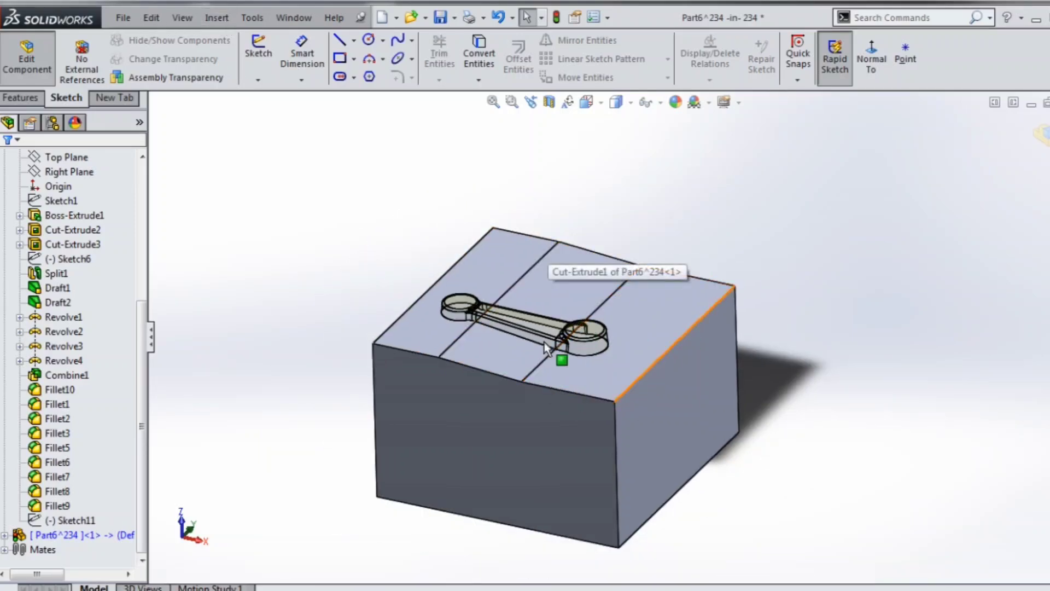
click(1042, 136)
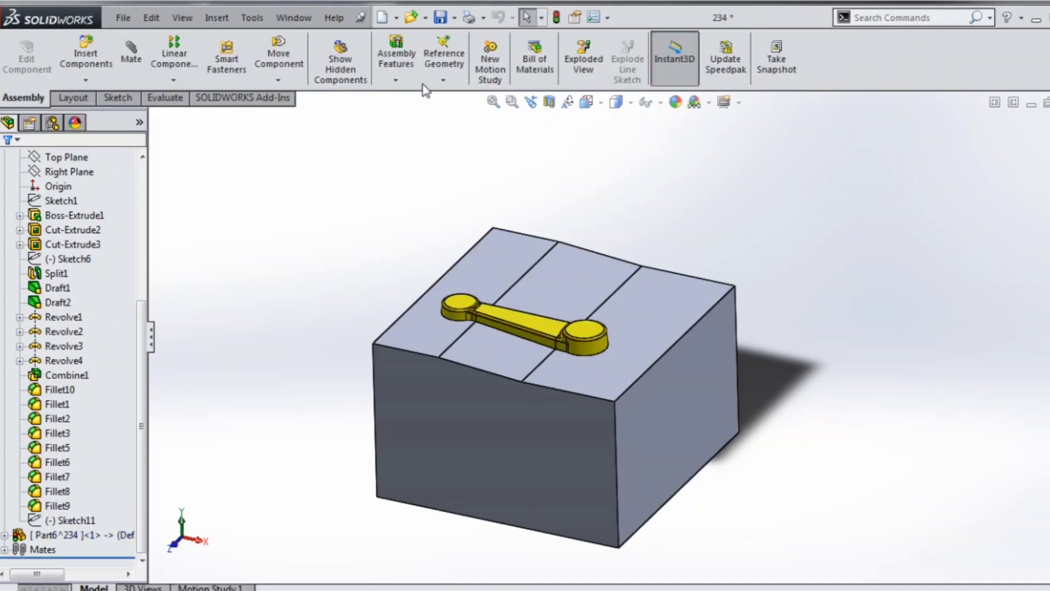
click(221, 19)
mouse_move(240, 43)
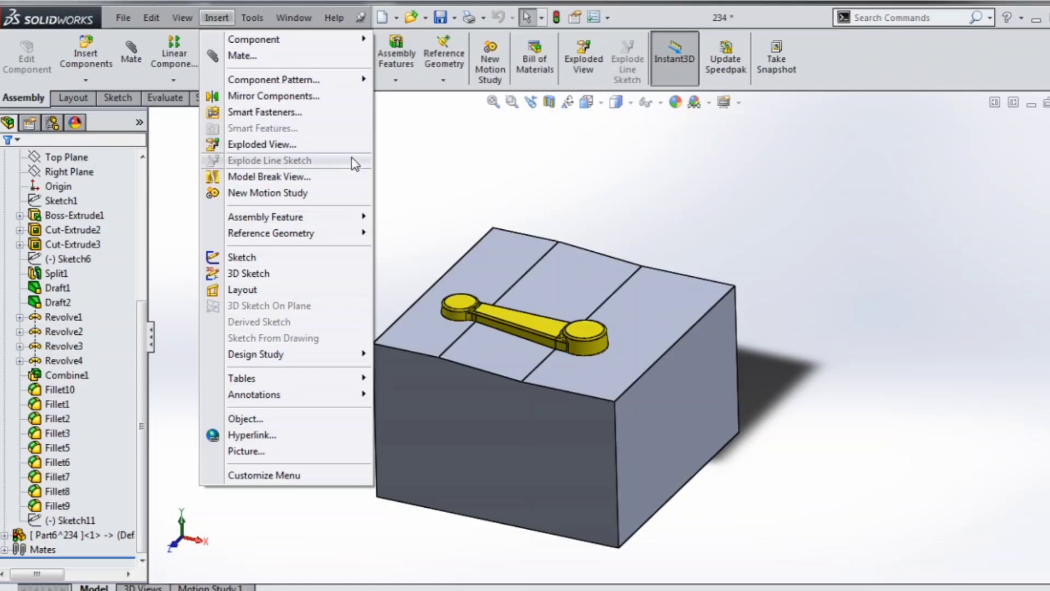
click(490, 165)
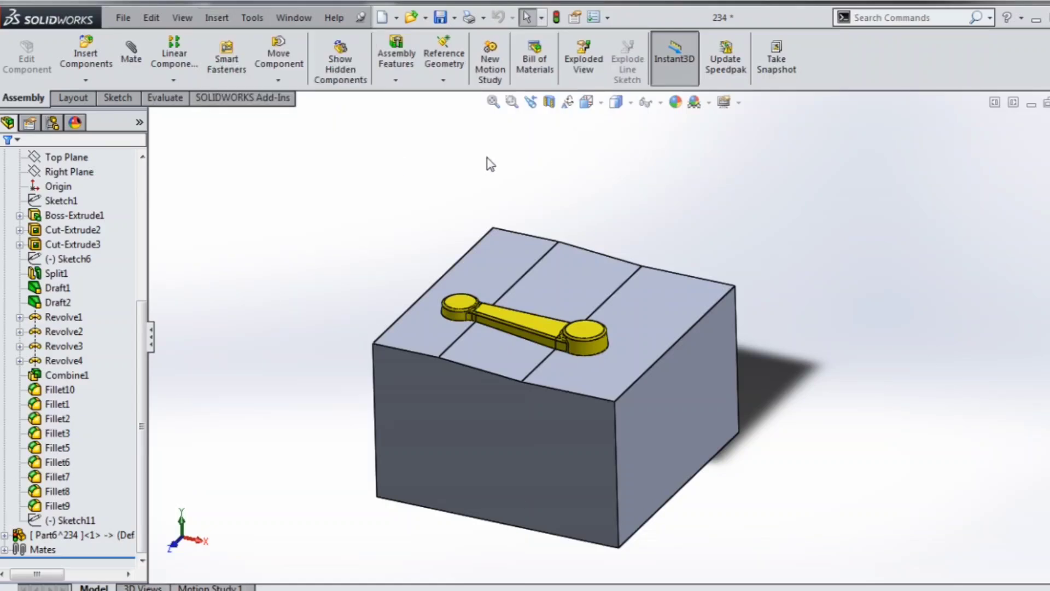
Step: Set up a linear component pattern of handle 111, using the block's long upper side edge as the direction
click(173, 80)
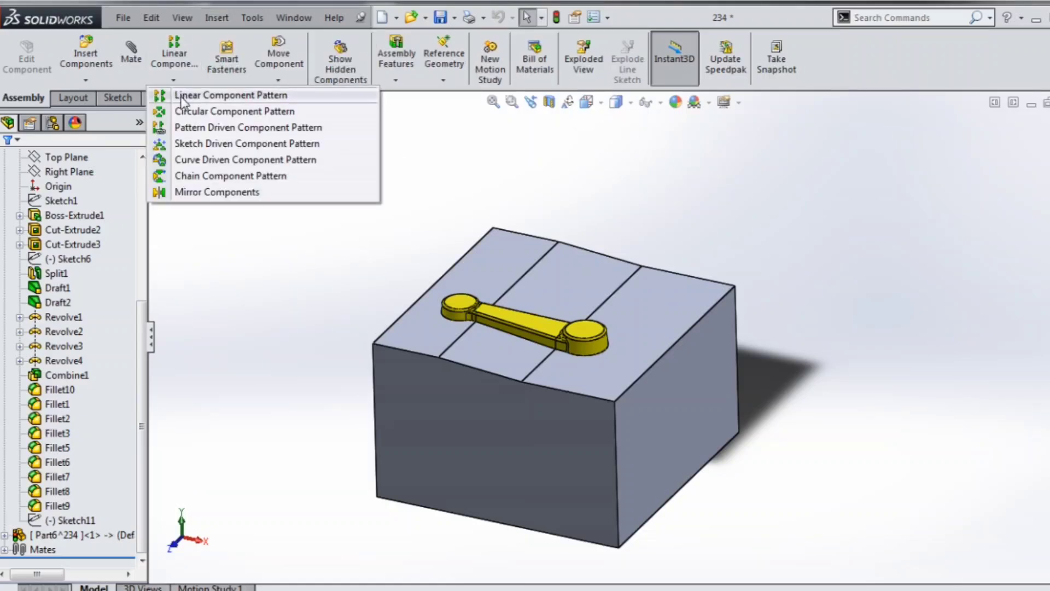
click(184, 95)
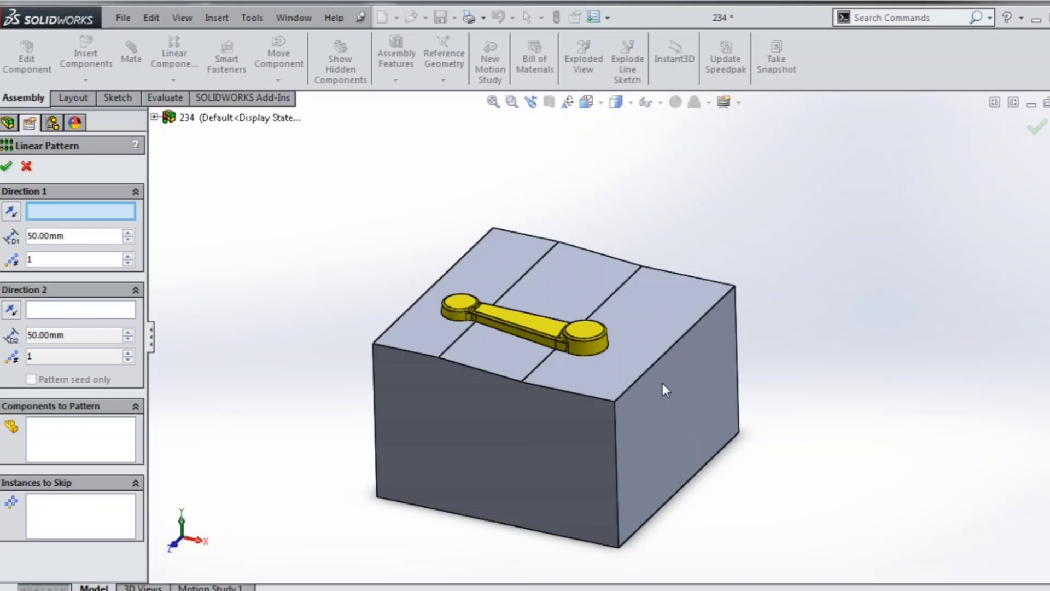
click(649, 370)
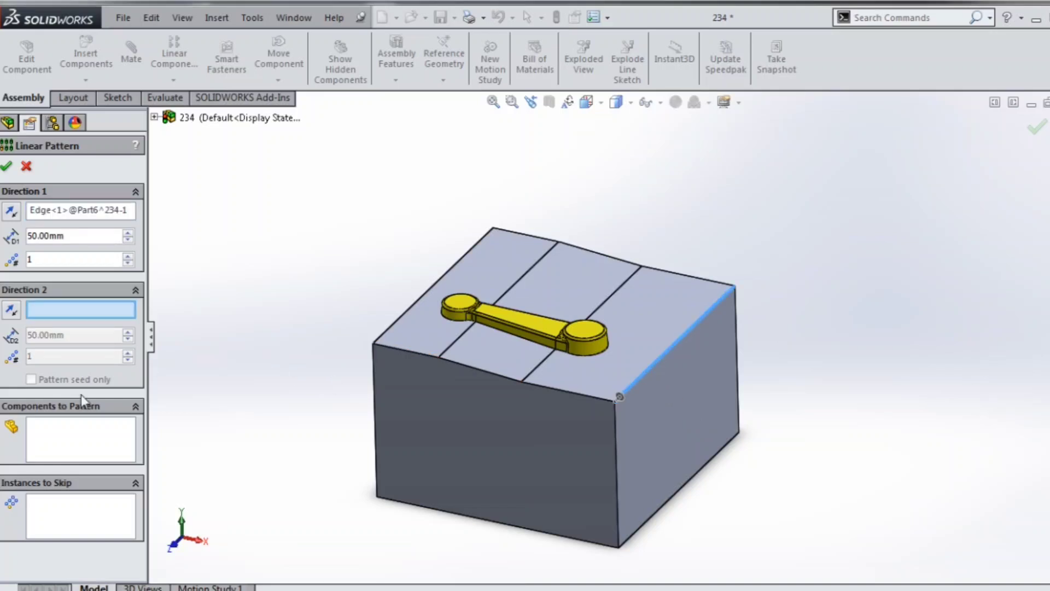
click(92, 459)
click(540, 336)
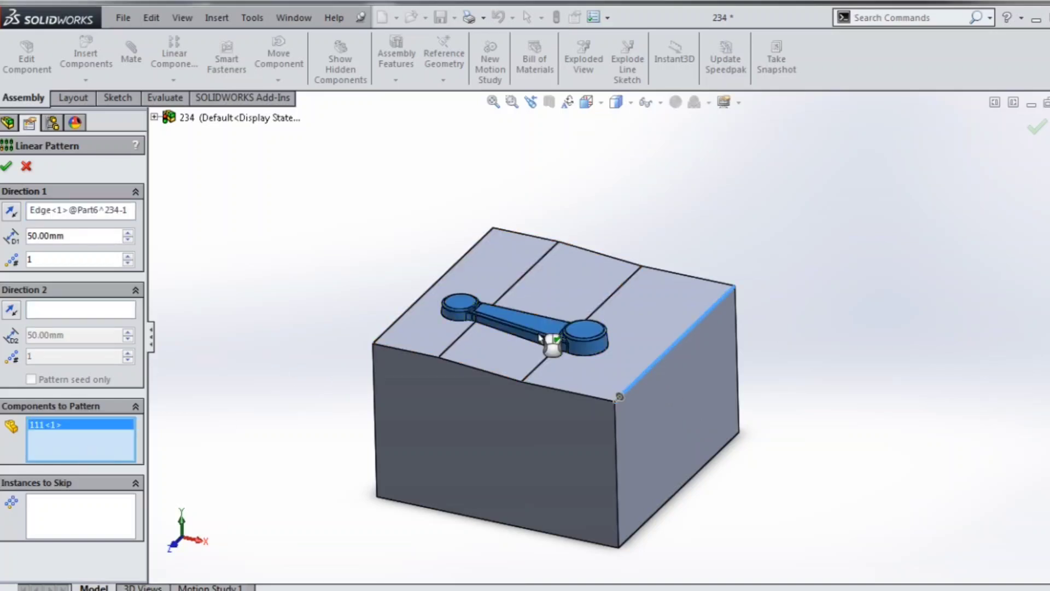
Step: Set the handle pattern to 2 instances with 125 mm spacing and apply it
click(127, 256)
click(128, 233)
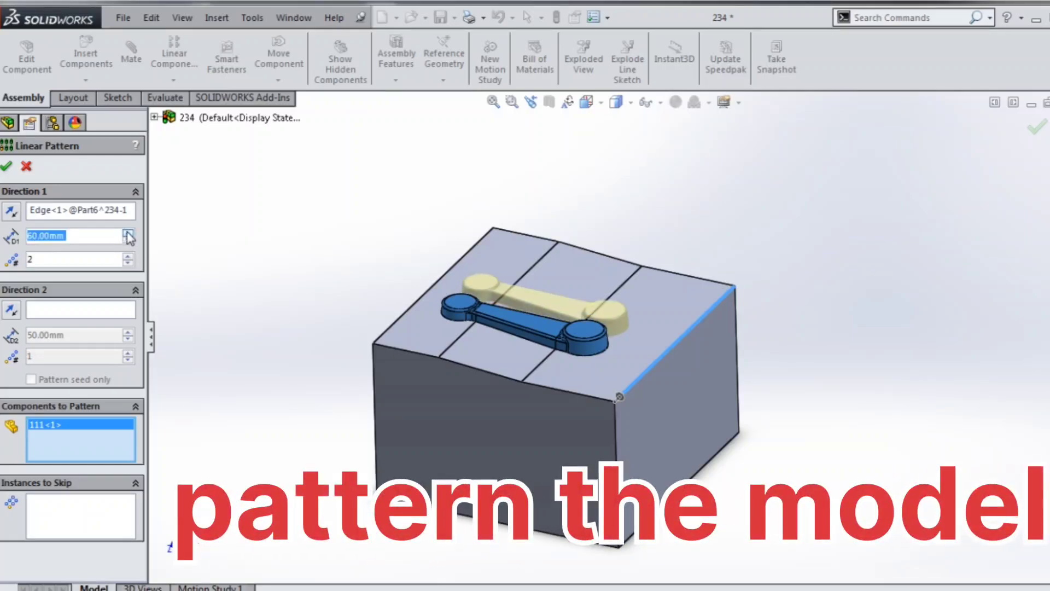
click(128, 233)
click(127, 233)
click(127, 233)
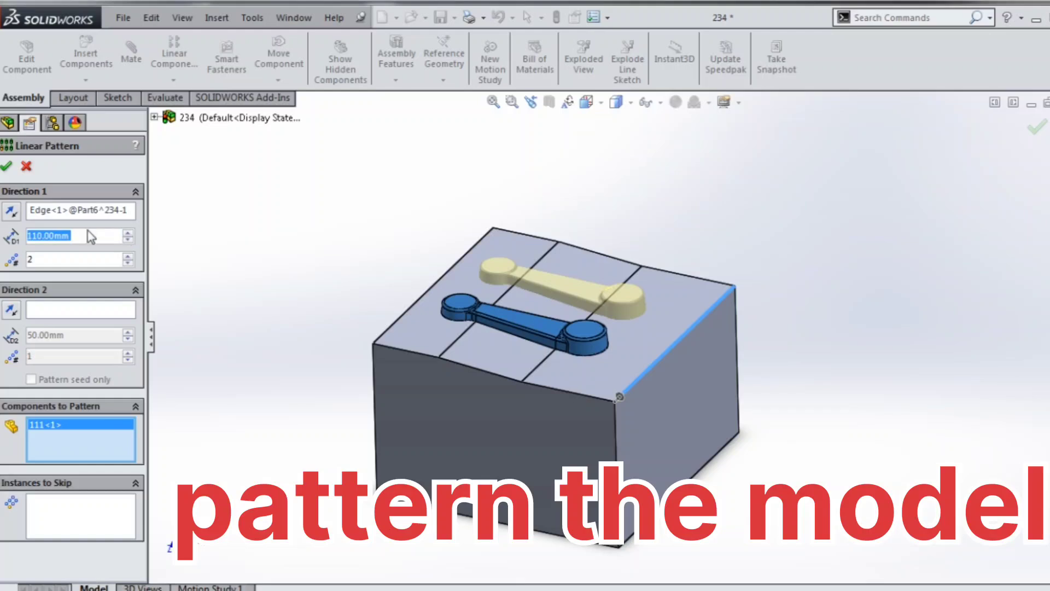
text(125)
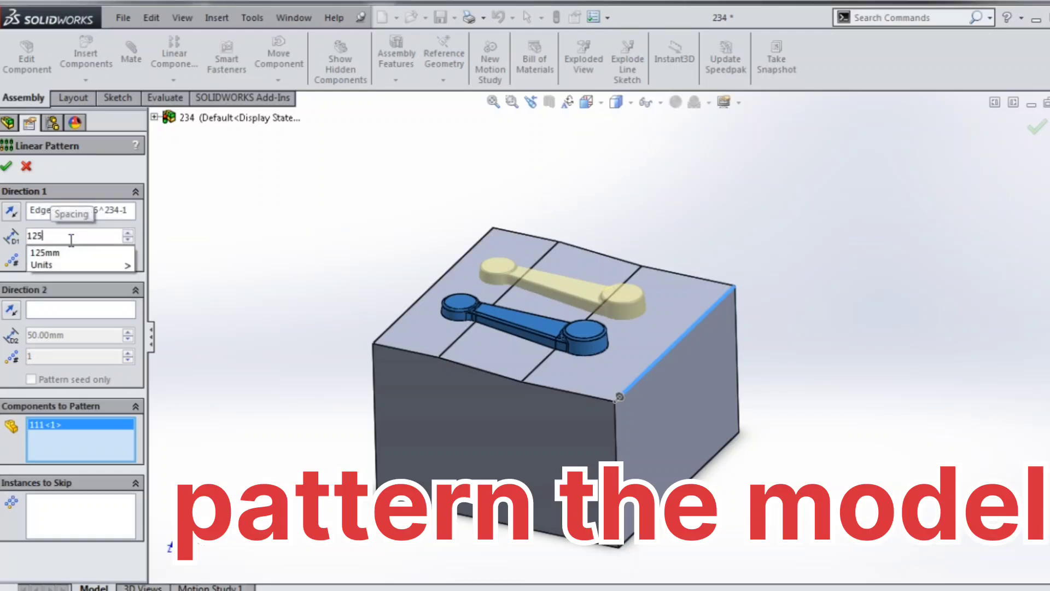
key(Return)
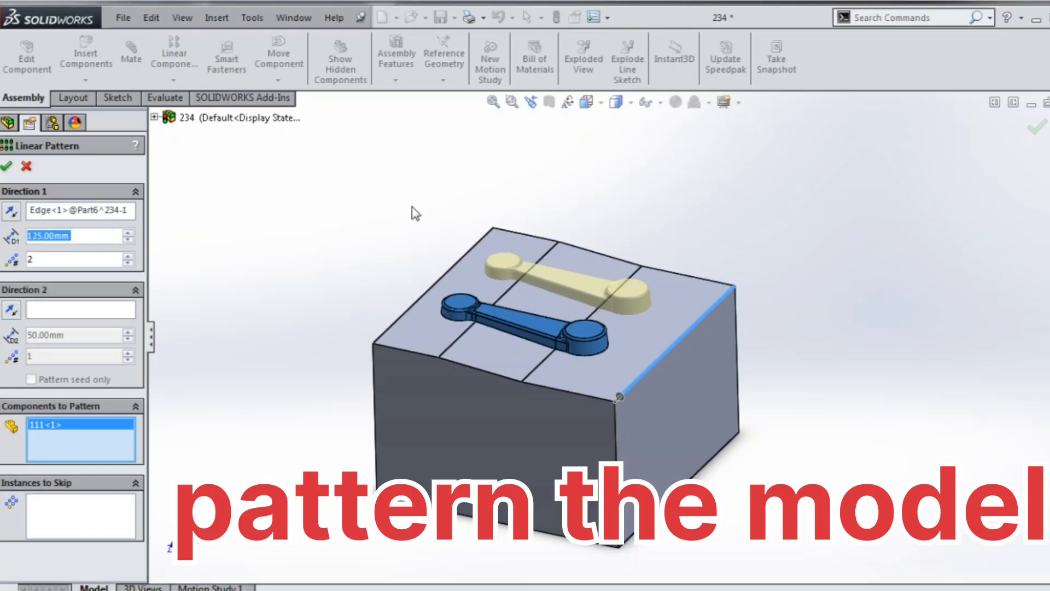
middle_drag(413, 211, 359, 270)
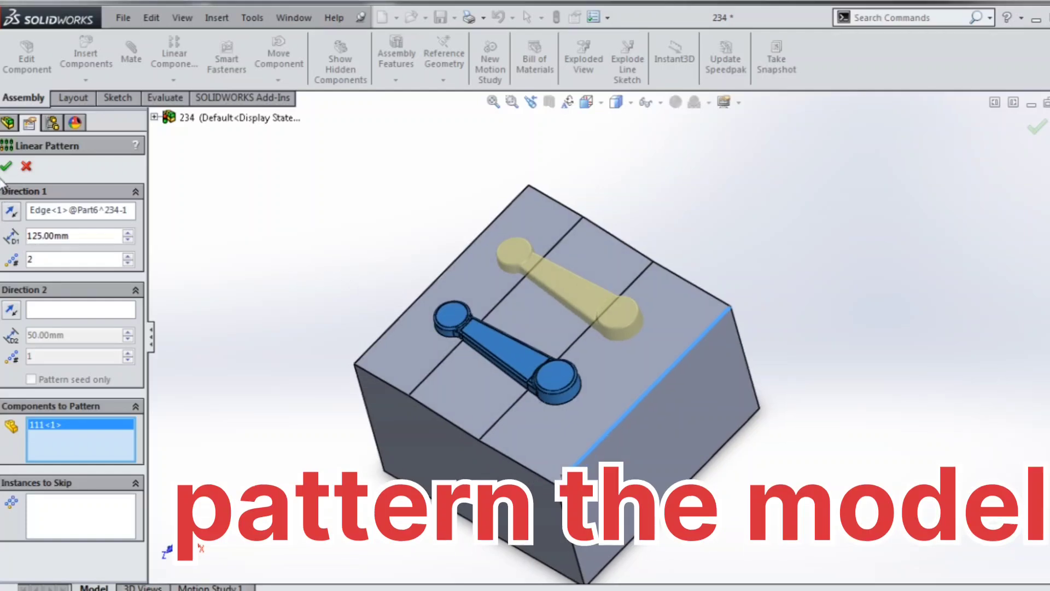
key(Return)
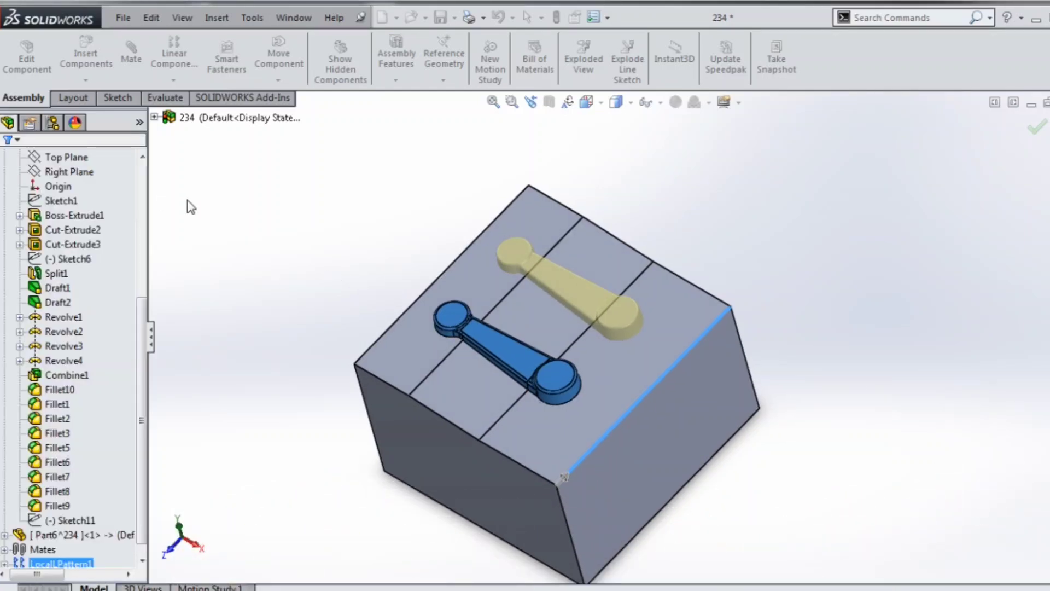
Step: Start editing the mould block in the context of assembly 234
middle_drag(241, 232, 307, 161)
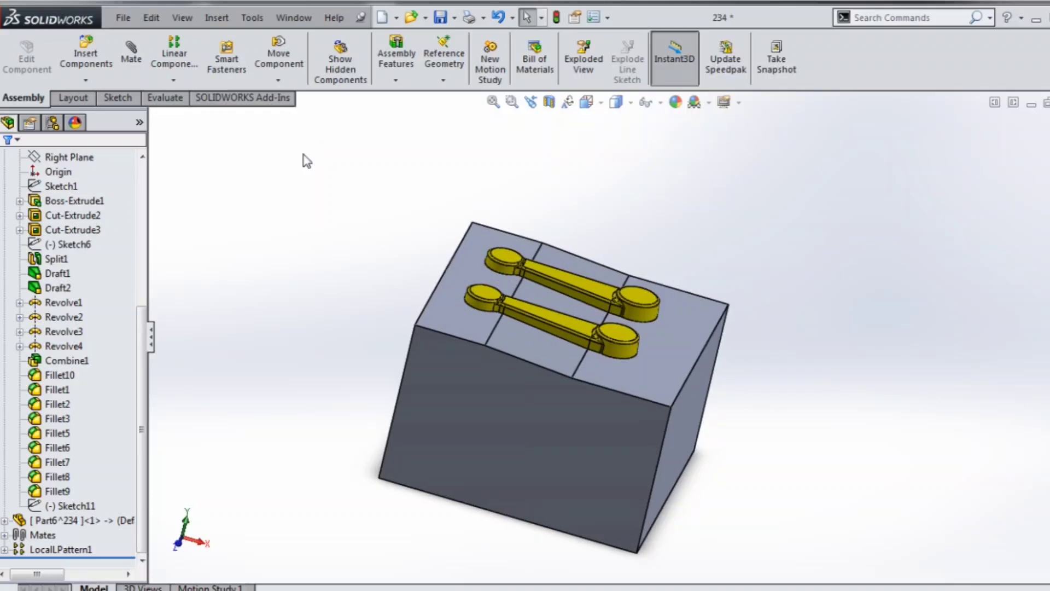
middle_drag(571, 301, 671, 347)
scroll(647, 354, down, 2)
scroll(647, 354, up, 2)
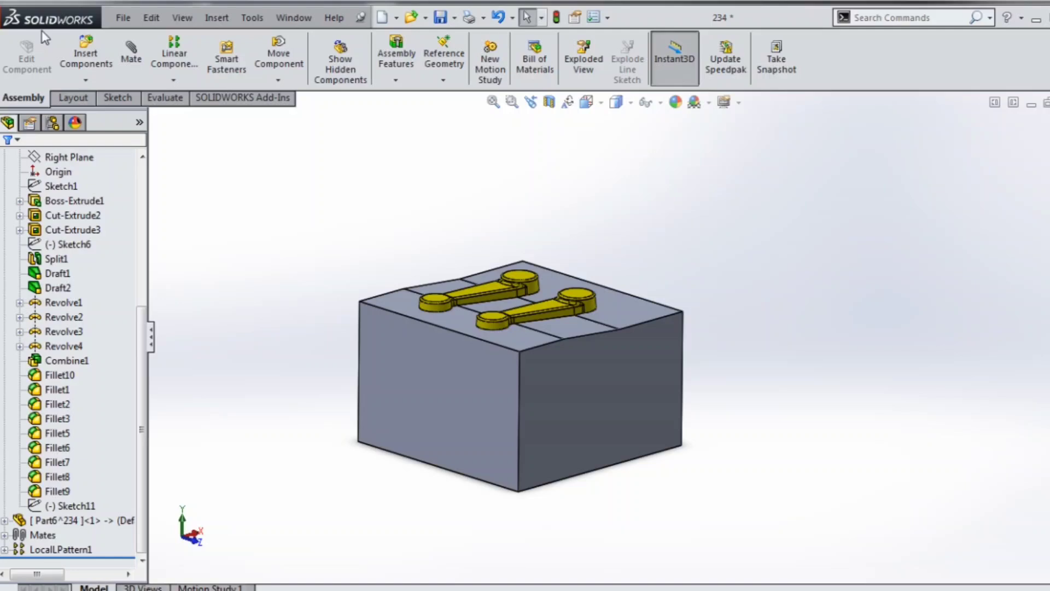
click(217, 18)
click(252, 18)
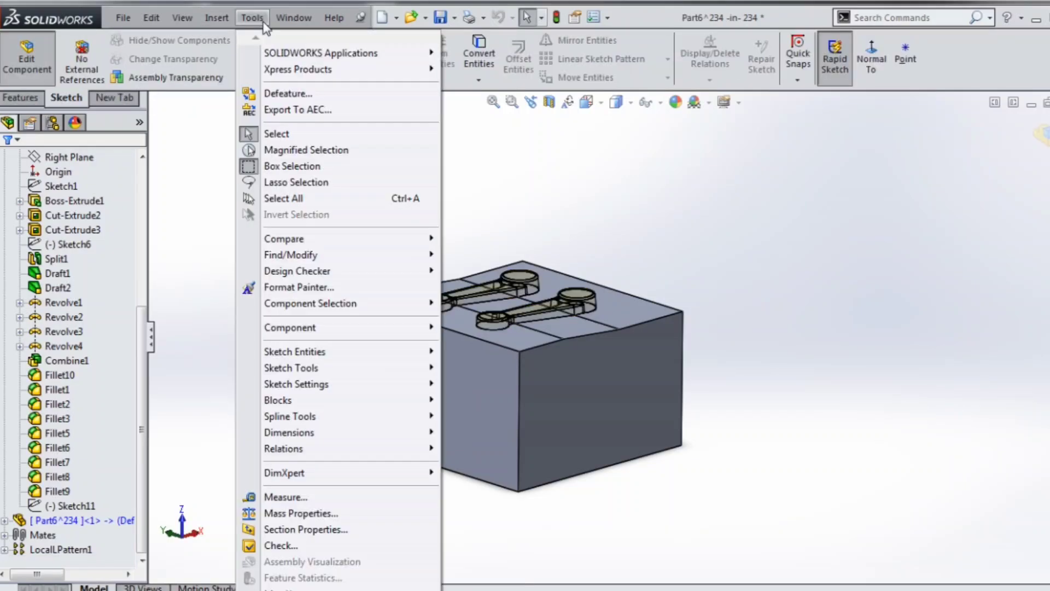
click(258, 20)
Step: Create a Cavity in the mould block from both handle 111 instances, with 0% uniform scaling about the component origins
click(217, 18)
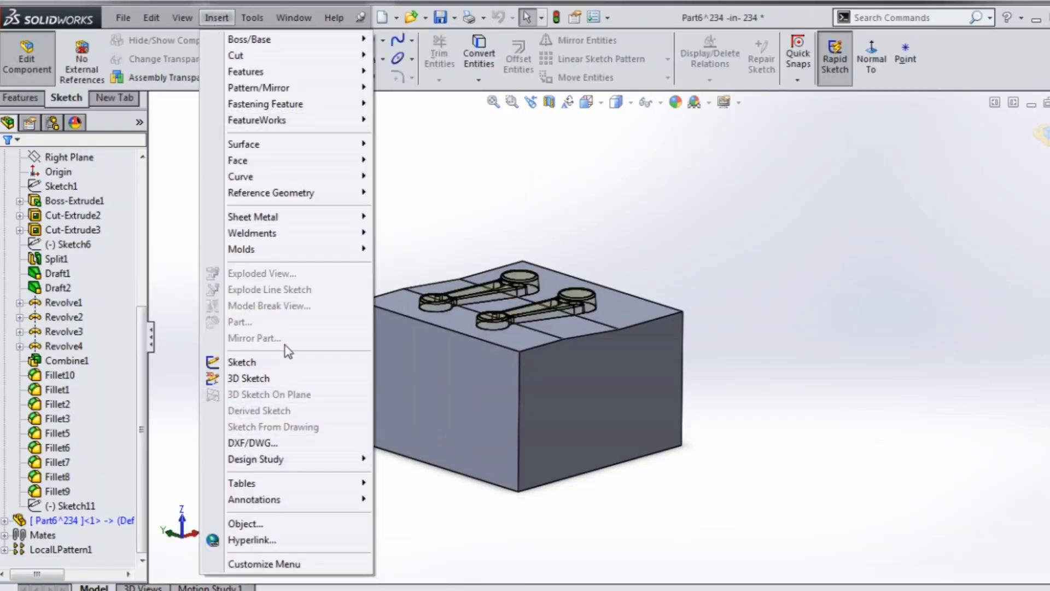
mouse_move(350, 251)
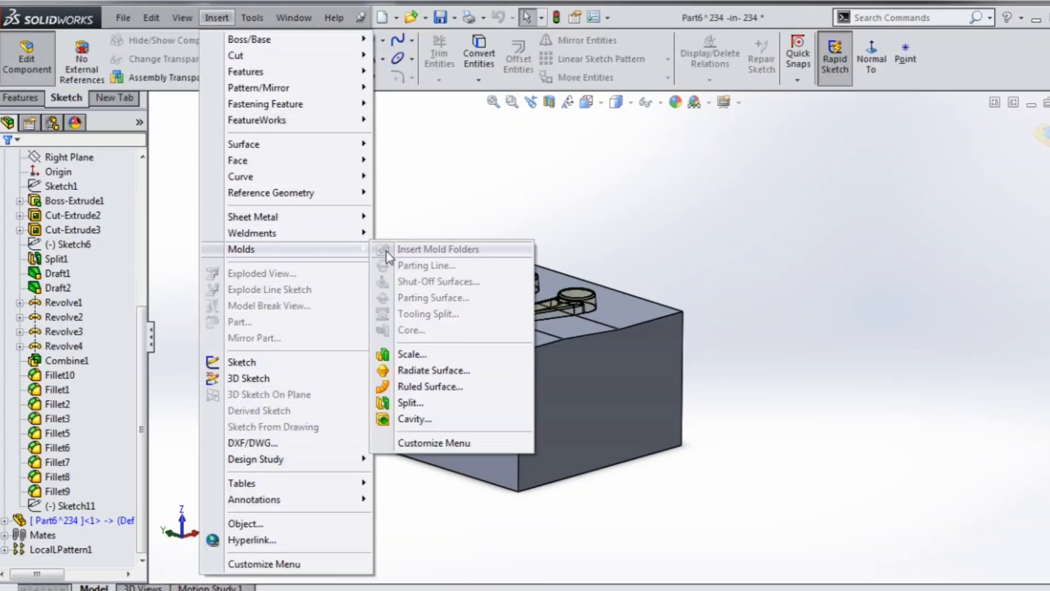
click(411, 419)
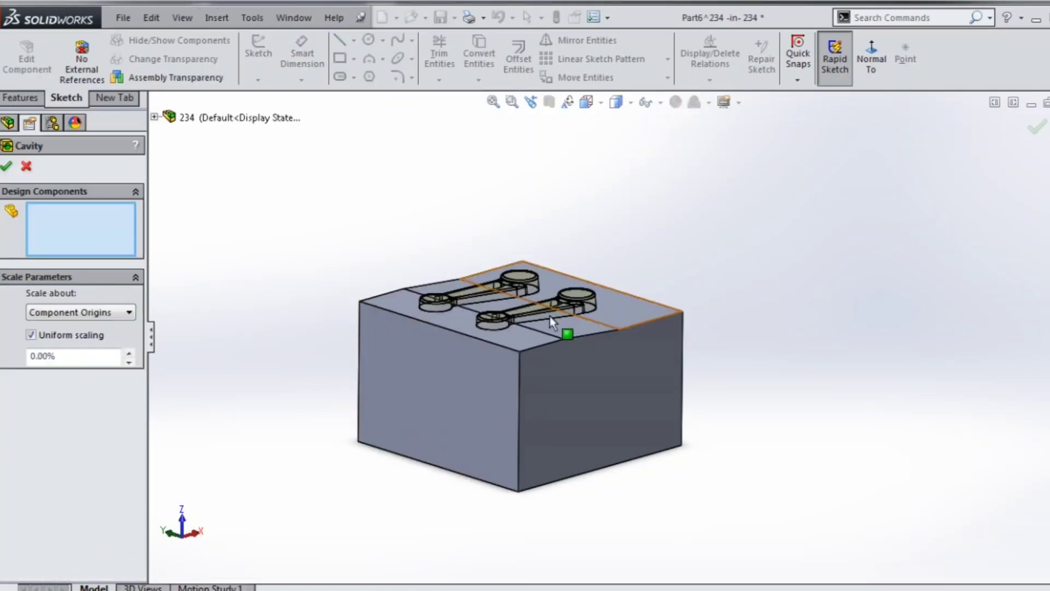
middle_drag(563, 331, 566, 303)
scroll(566, 303, down, 5)
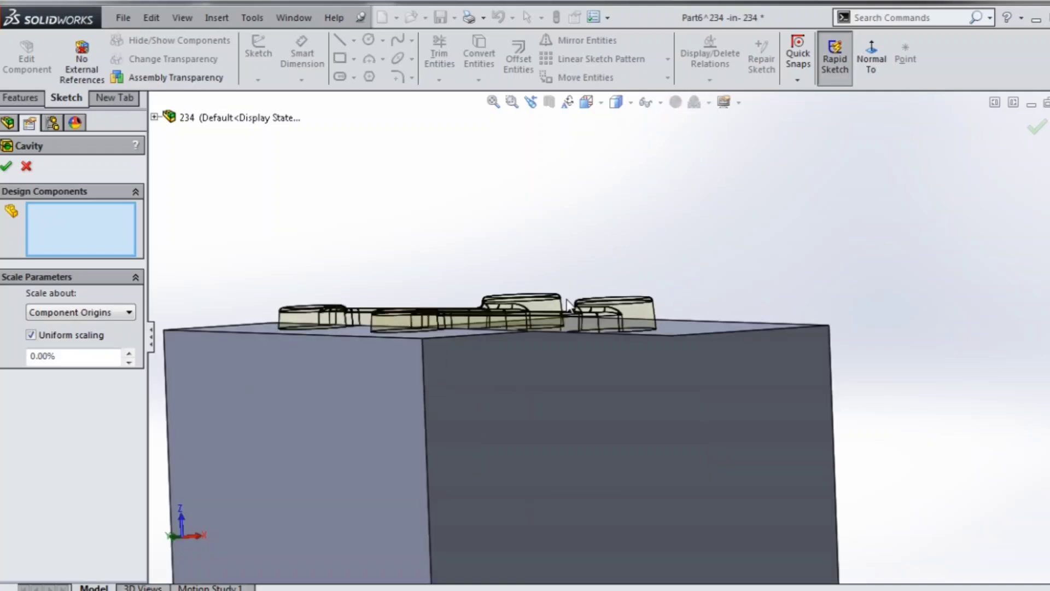
click(618, 303)
click(514, 309)
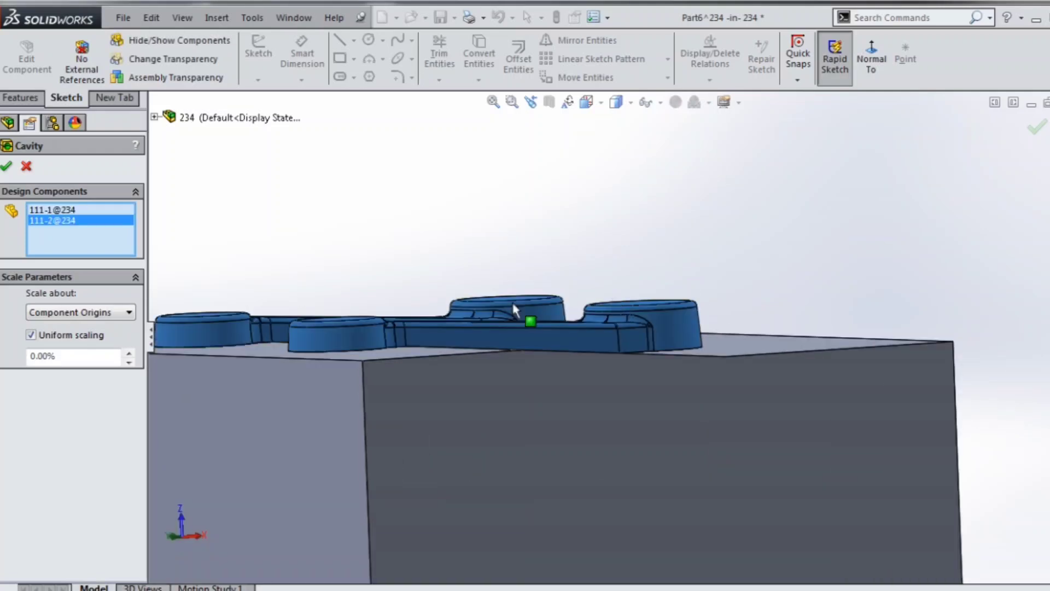
scroll(514, 307, up, 5)
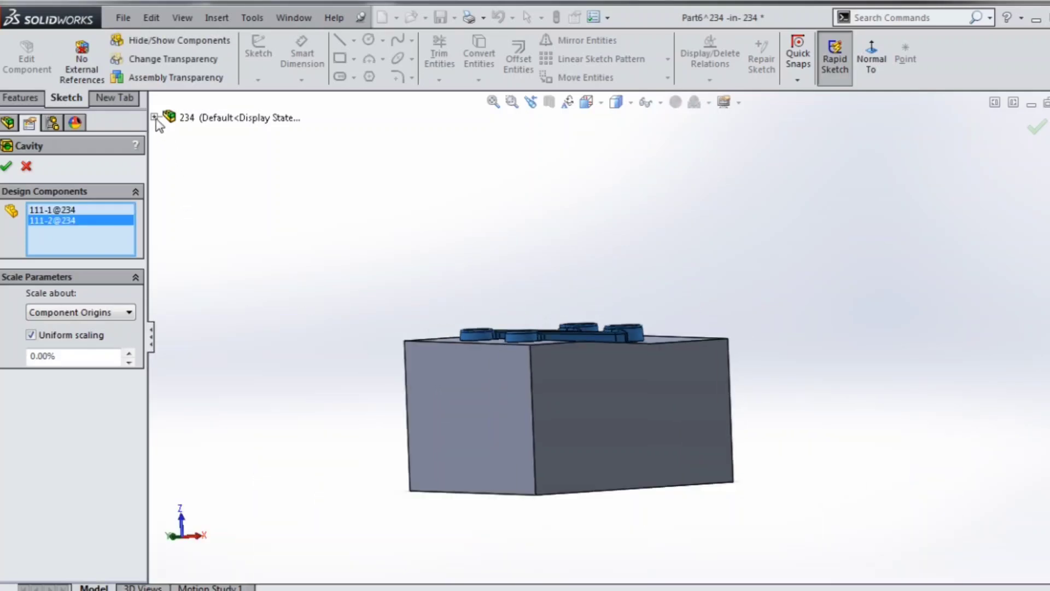
click(155, 117)
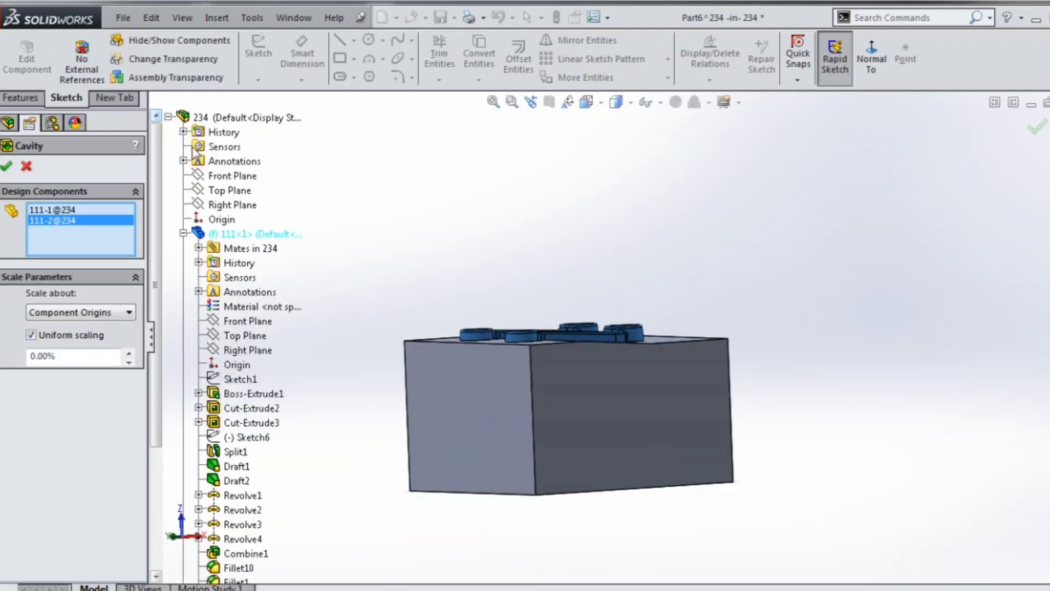
click(183, 233)
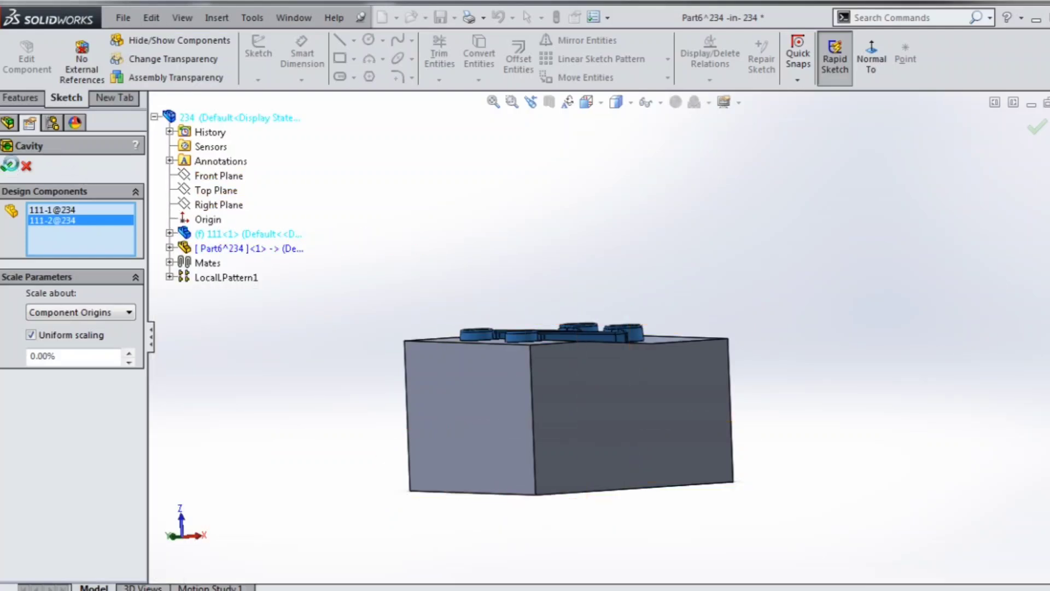
click(11, 167)
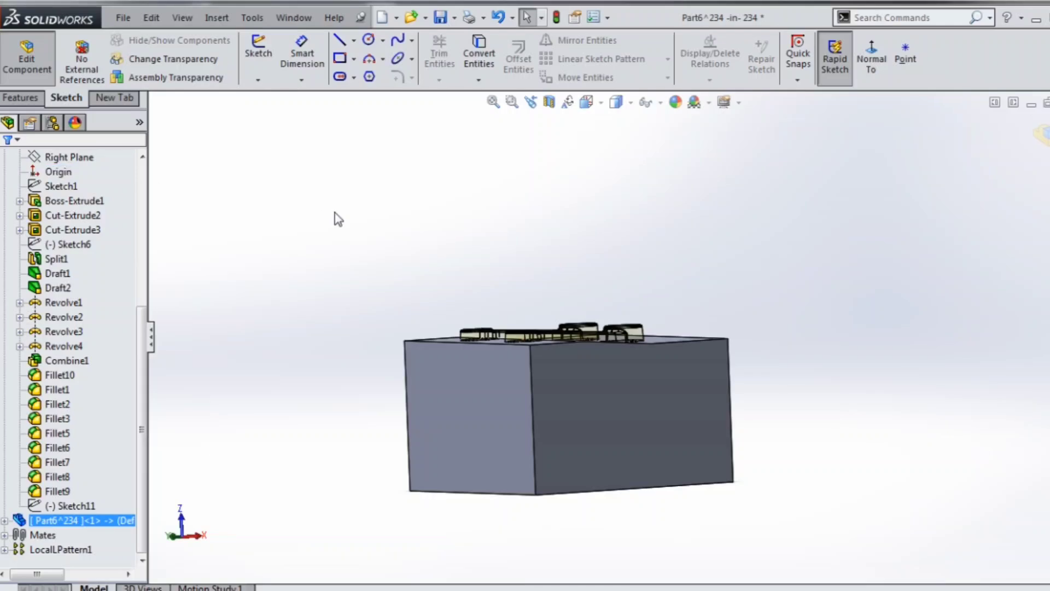
Step: Open the mould block part in its own window from its upper face
key(f)
middle_drag(741, 290, 677, 375)
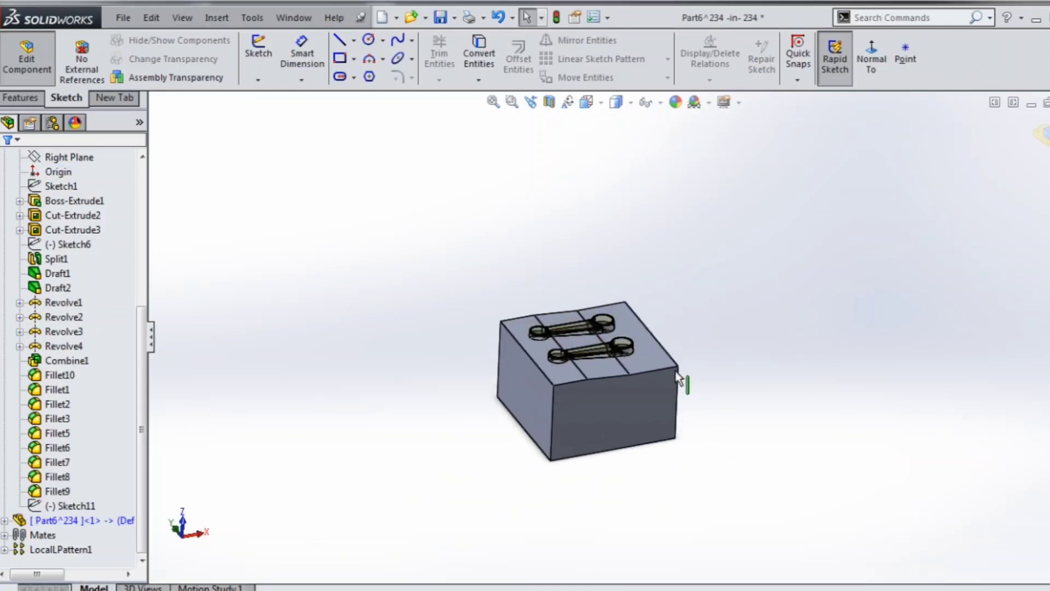
scroll(628, 356, down, 5)
click(626, 350)
right_click(627, 346)
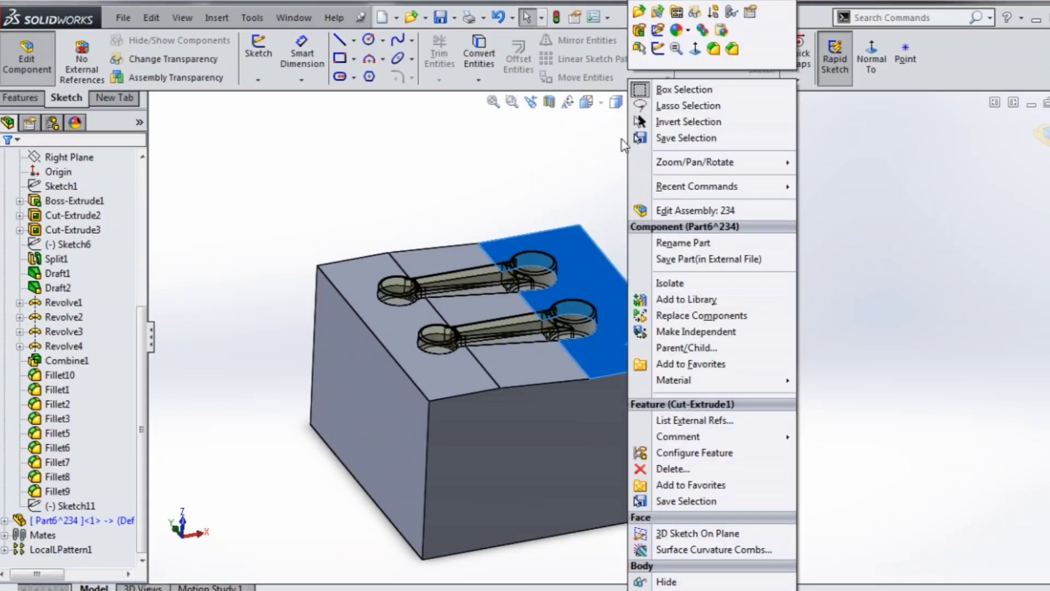
click(641, 21)
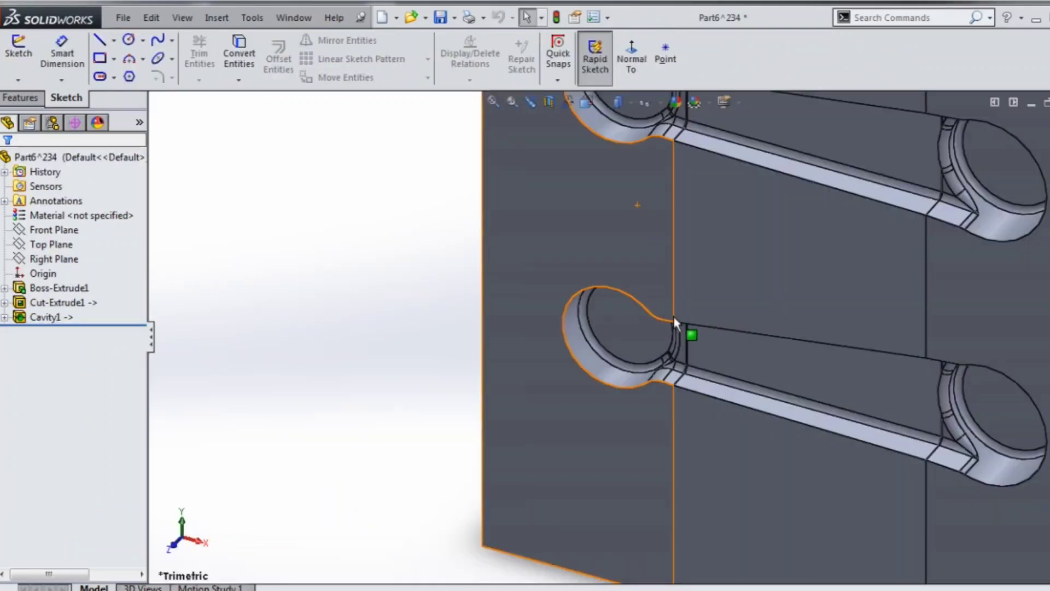
Step: Examine the two handle cavities in the mould block from several angles
scroll(678, 317, up, 5)
mouse_move(710, 306)
middle_down()
mouse_move(705, 201)
mouse_move(745, 127)
mouse_move(715, 235)
middle_up()
scroll(711, 249, down, 2)
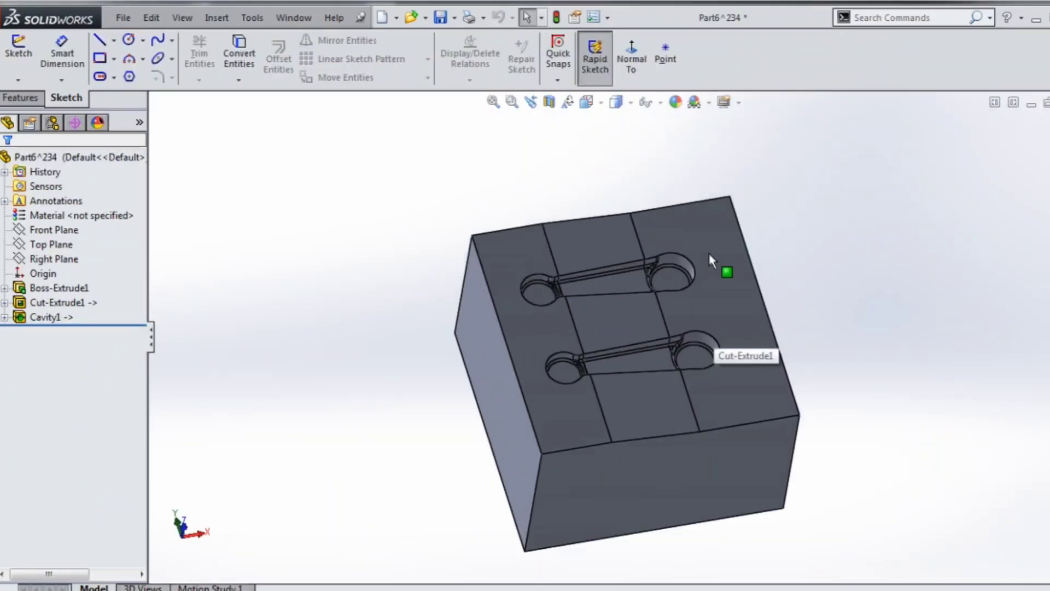
scroll(710, 250, down, 4)
scroll(706, 304, up, 3)
middle_drag(706, 304, 689, 340)
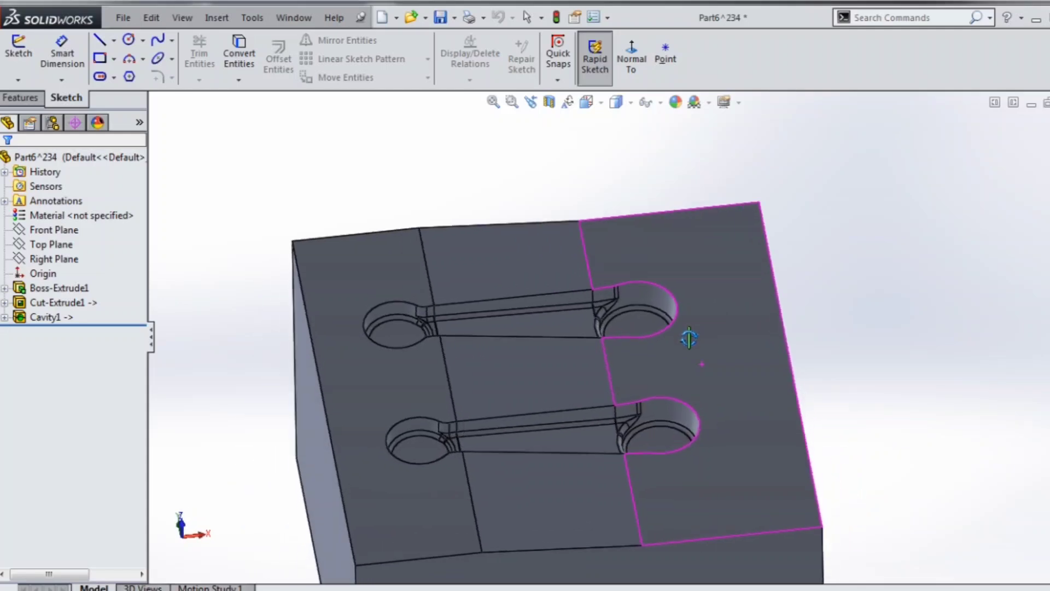
scroll(694, 339, up, 3)
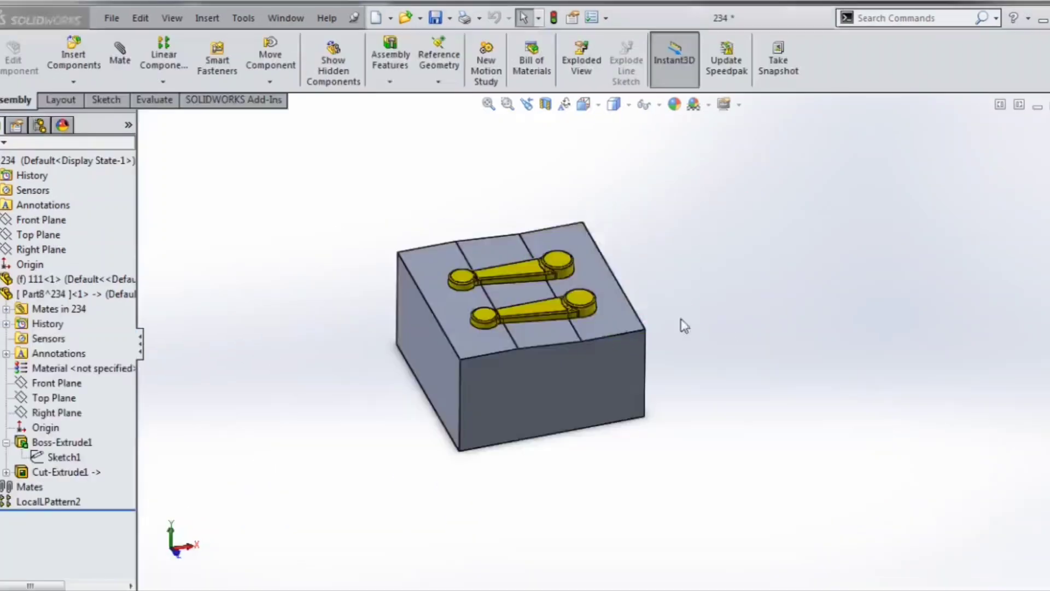
Step: Insert a new part into assembly 234, placed on the mould block's upper face section at the handles' small ends
scroll(544, 307, down, 5)
scroll(522, 376, up, 6)
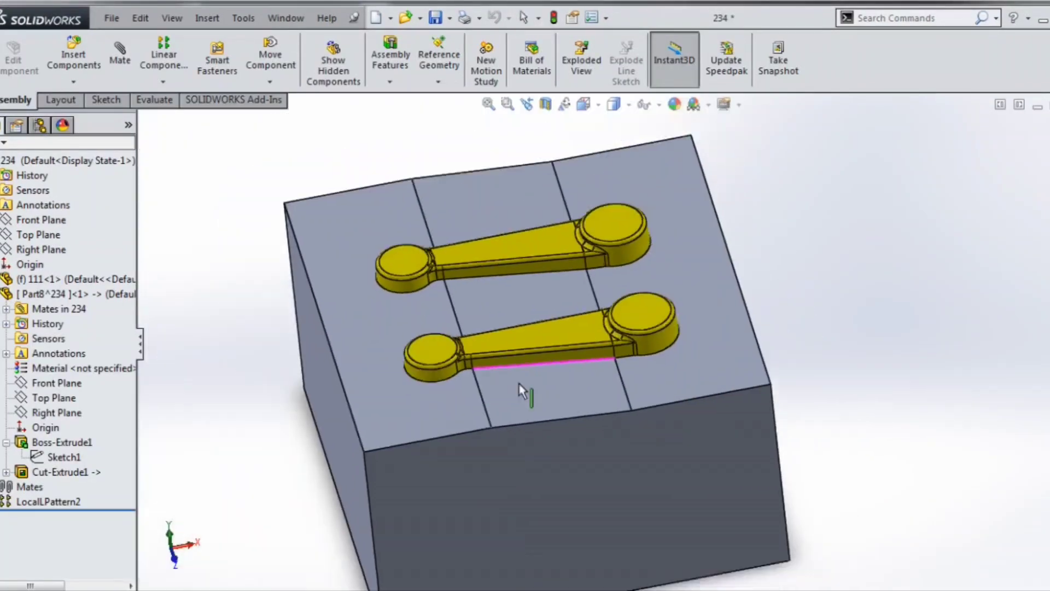
middle_drag(594, 402, 626, 367)
scroll(625, 366, down, 3)
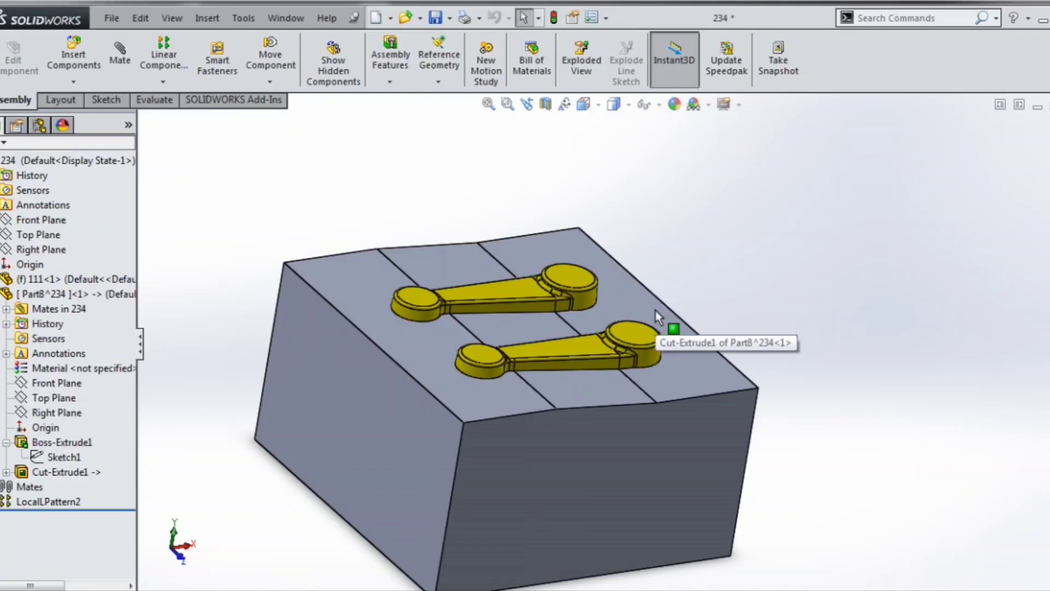
click(204, 21)
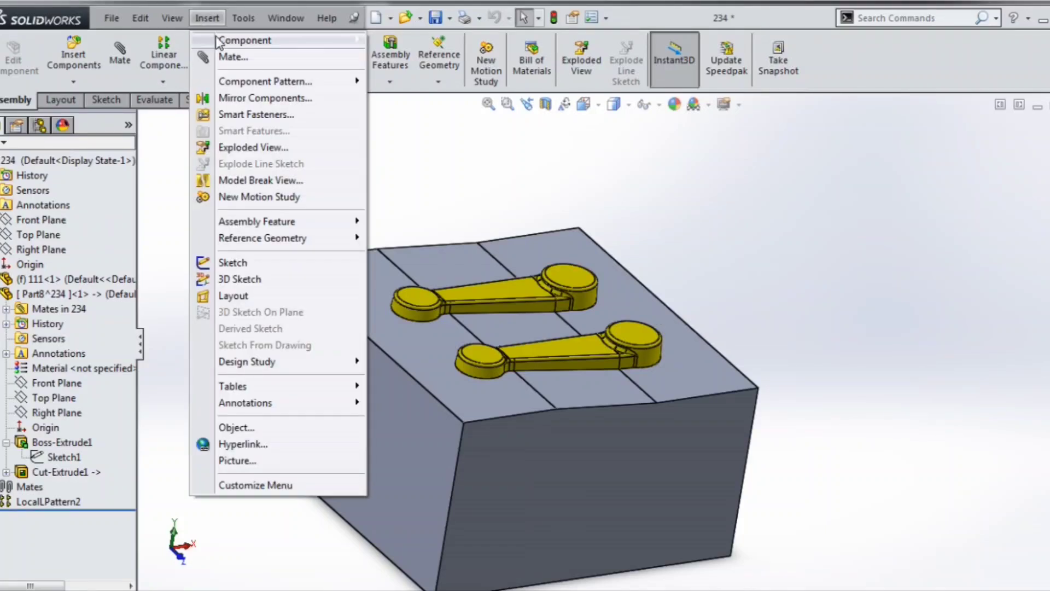
mouse_move(335, 40)
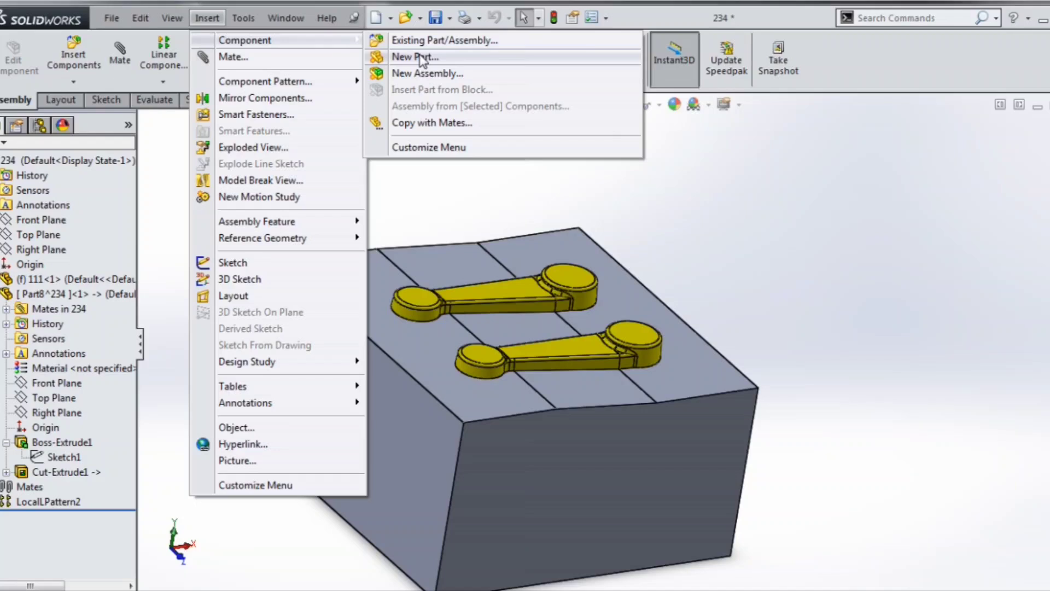
click(421, 57)
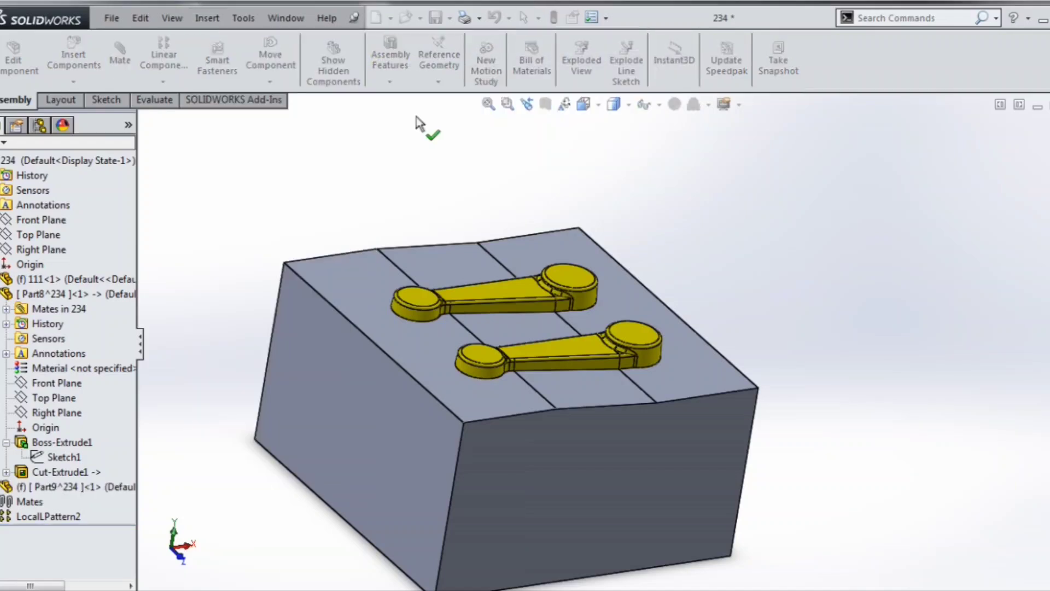
click(356, 272)
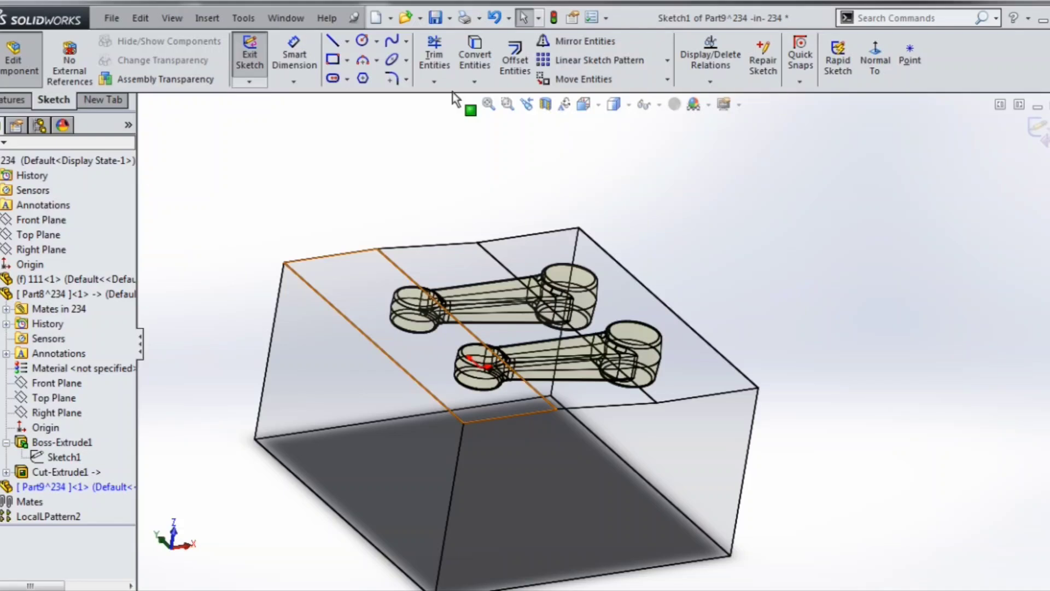
Step: Convert the square outline of the mould block's Boss-Extrude1 sketch into the new part's sketch, viewed normal to the sketch plane
click(583, 104)
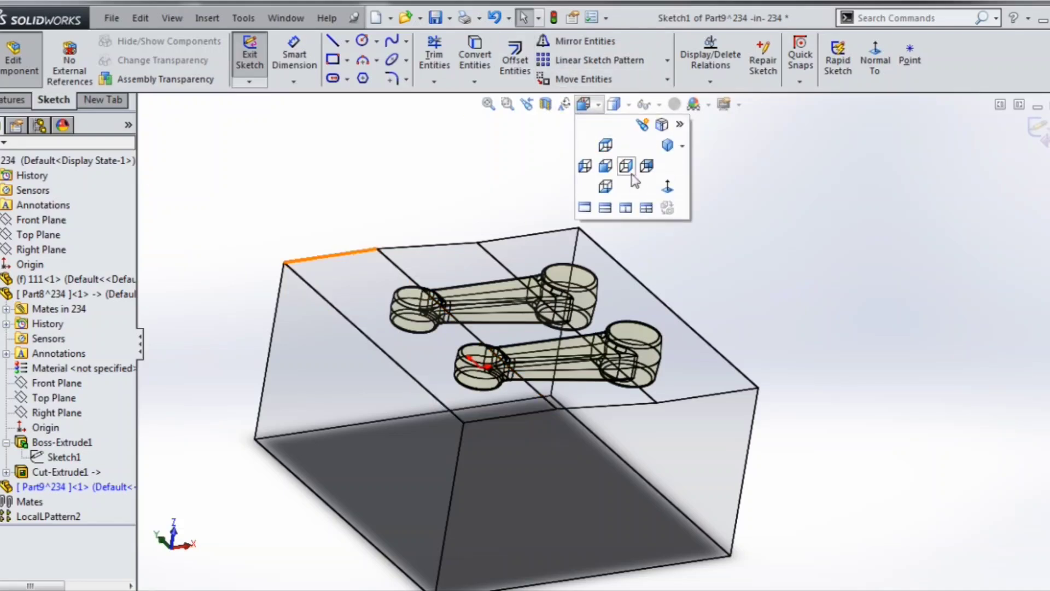
click(666, 188)
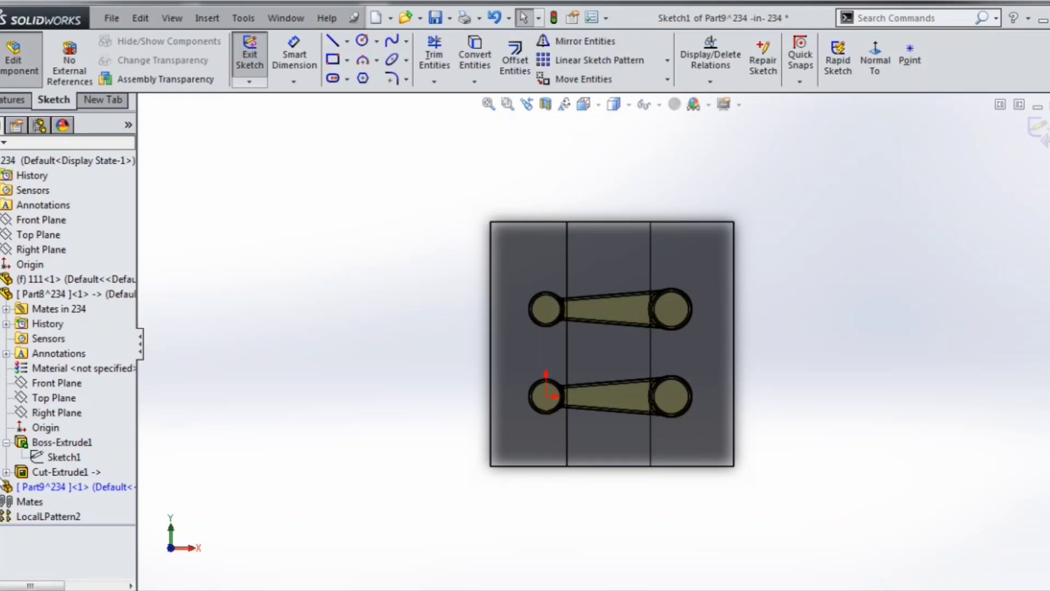
click(58, 461)
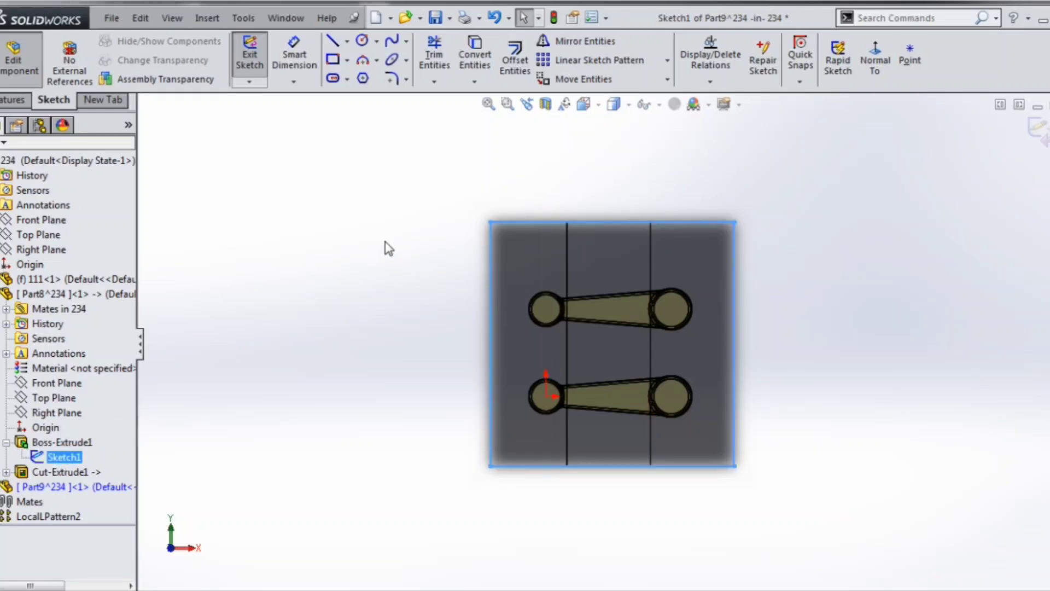
click(471, 38)
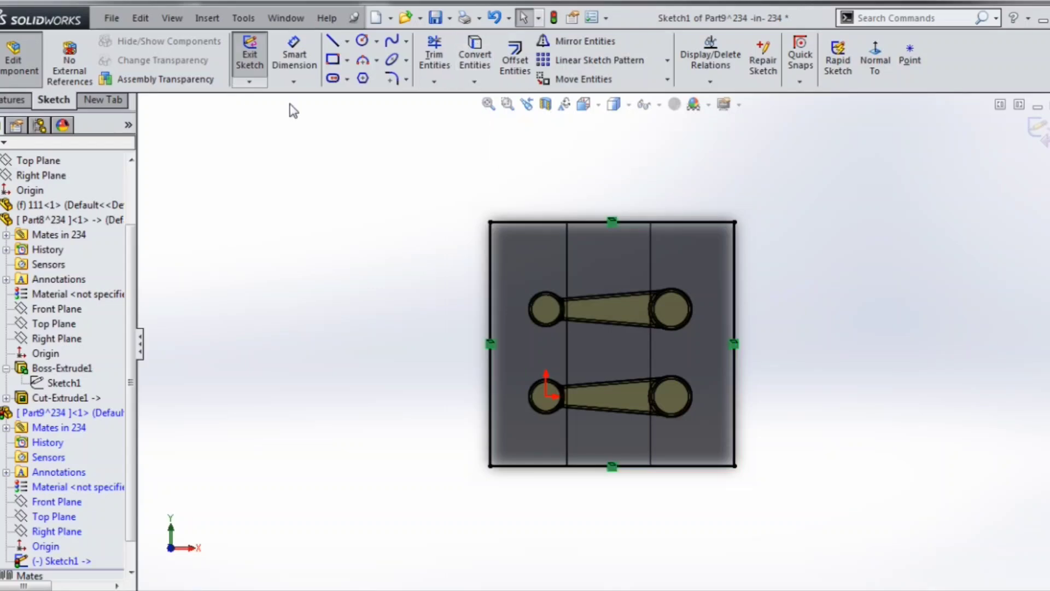
Step: Start a Boss-Extrude of the converted square with a blind depth of 200 mm upwards from the sketch plane
click(11, 99)
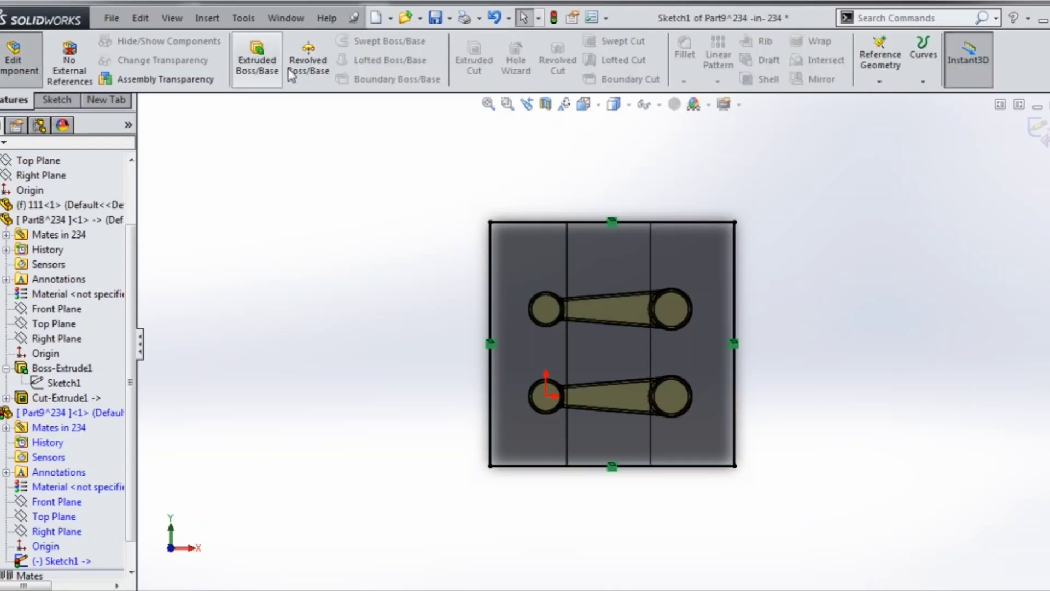
click(261, 67)
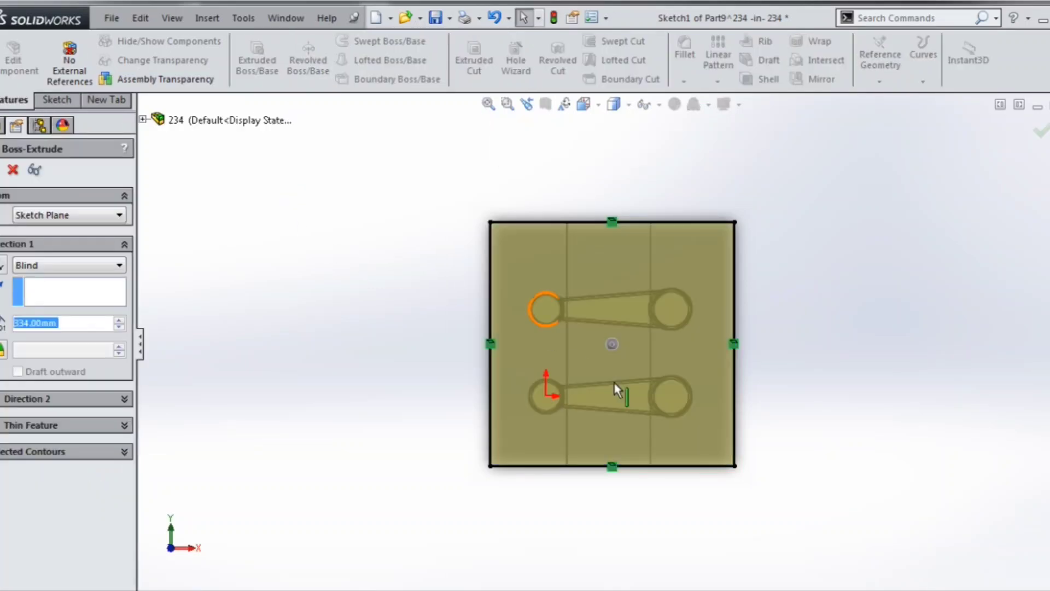
mouse_move(618, 278)
middle_down()
mouse_move(628, 153)
mouse_move(647, 133)
mouse_move(689, 196)
middle_up()
scroll(716, 241, down, 2)
scroll(719, 262, up, 2)
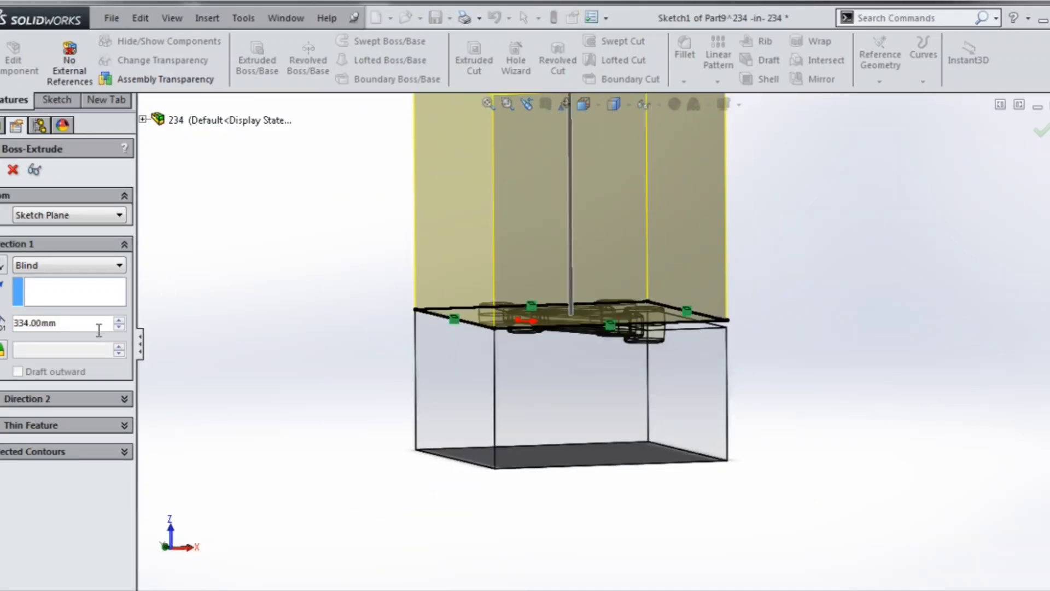
double_click(91, 323)
text(200)
key(Return)
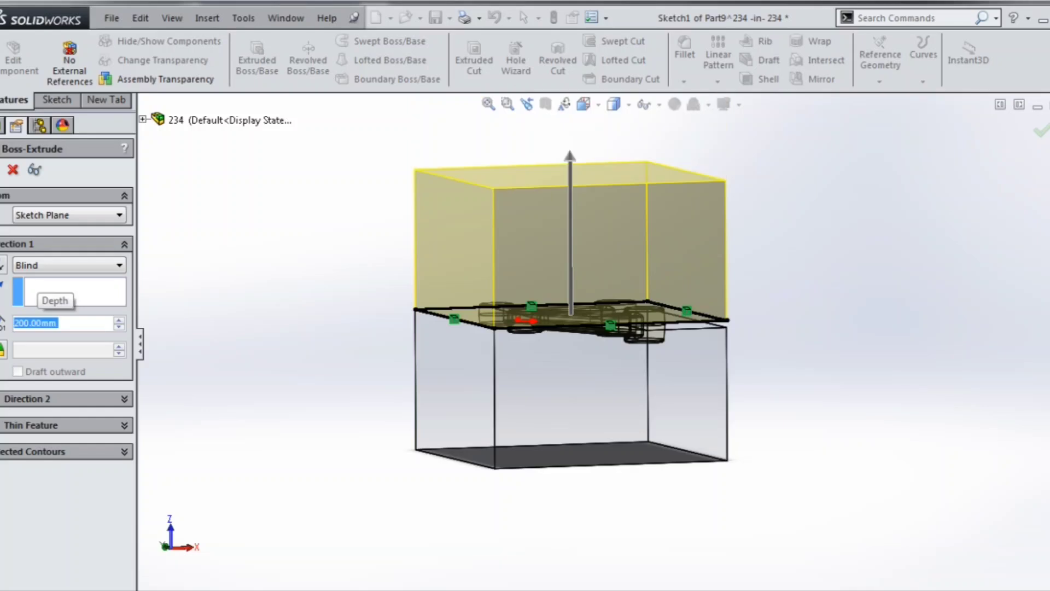
scroll(681, 328, down, 2)
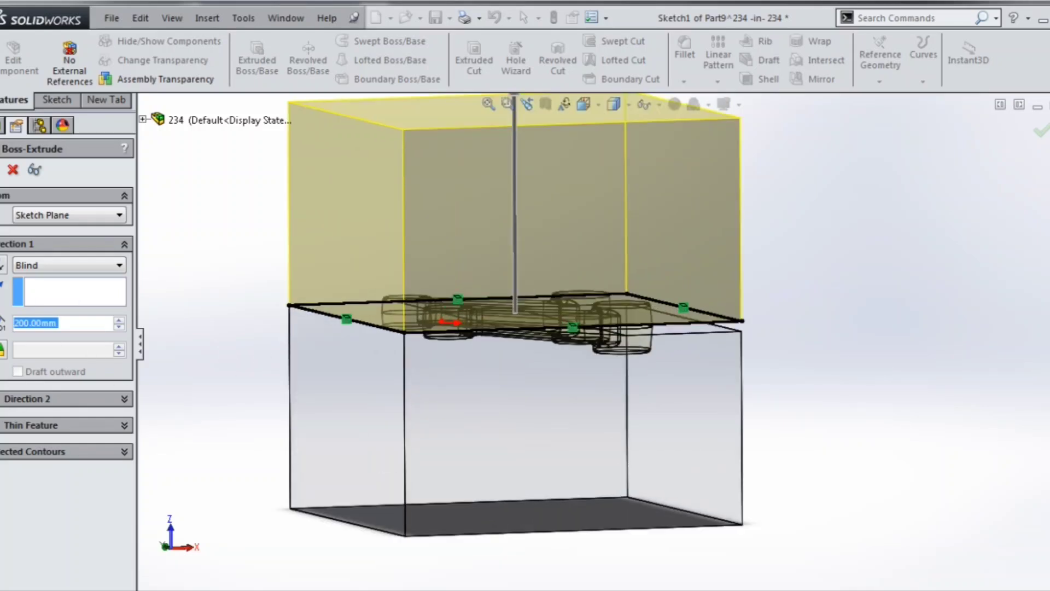
Step: Add a second blind direction of 60 mm down into the mould block and complete the extrusion
click(7, 398)
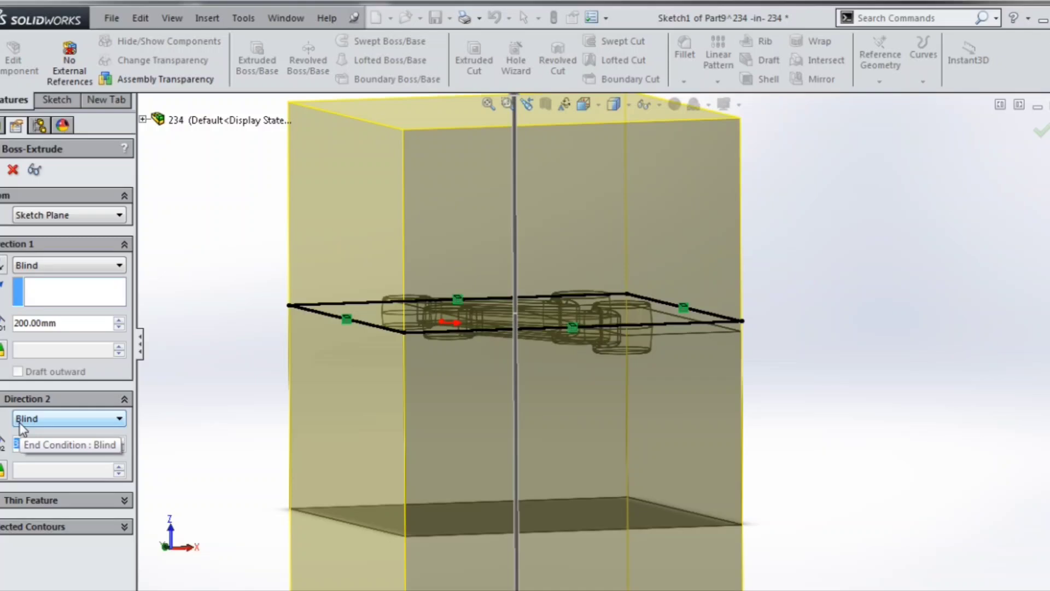
text(60)
key(Return)
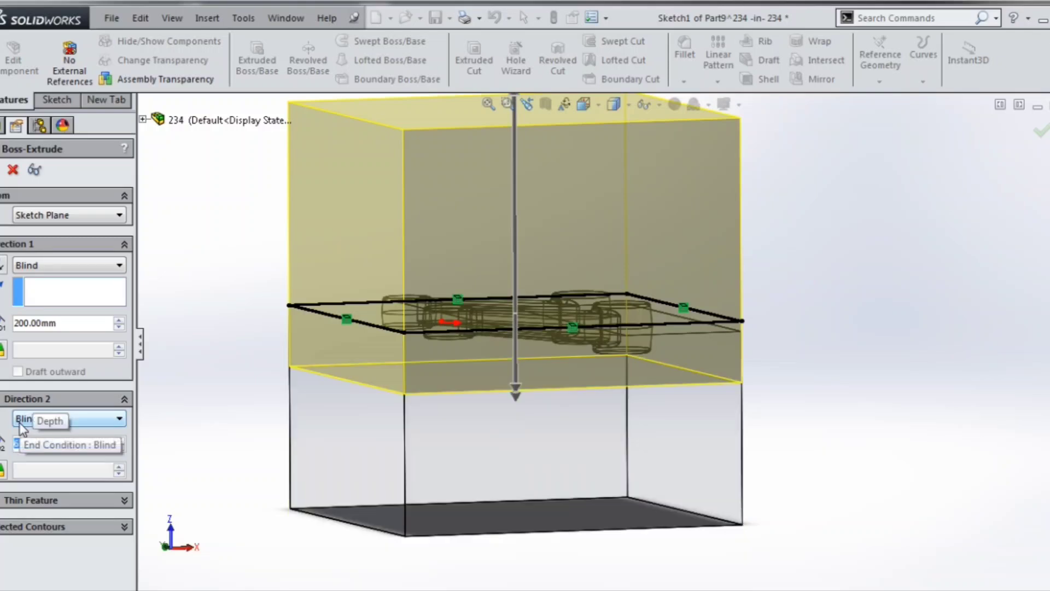
click(2, 176)
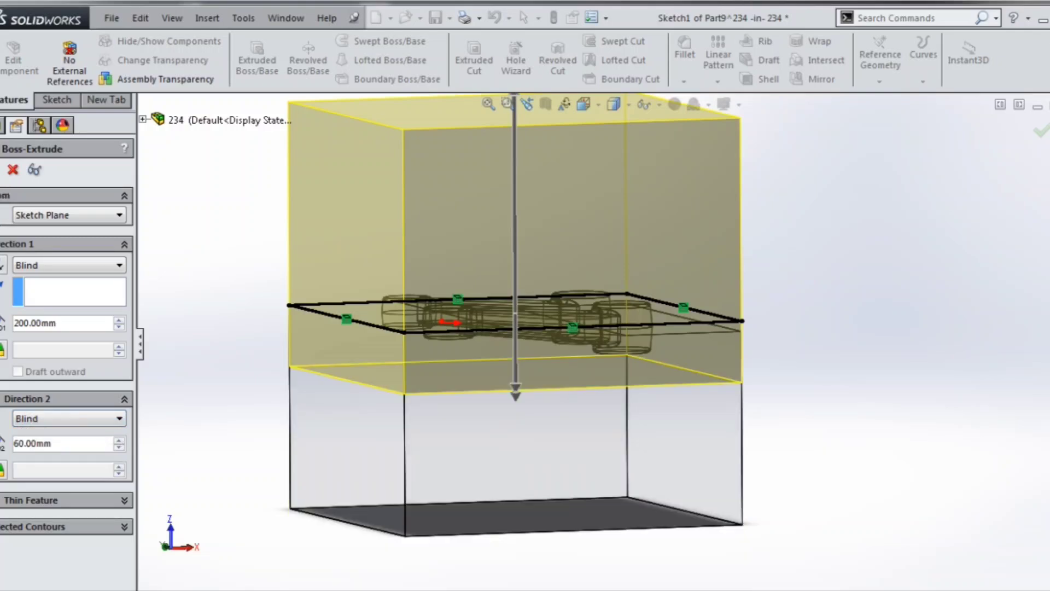
click(910, 409)
key(f)
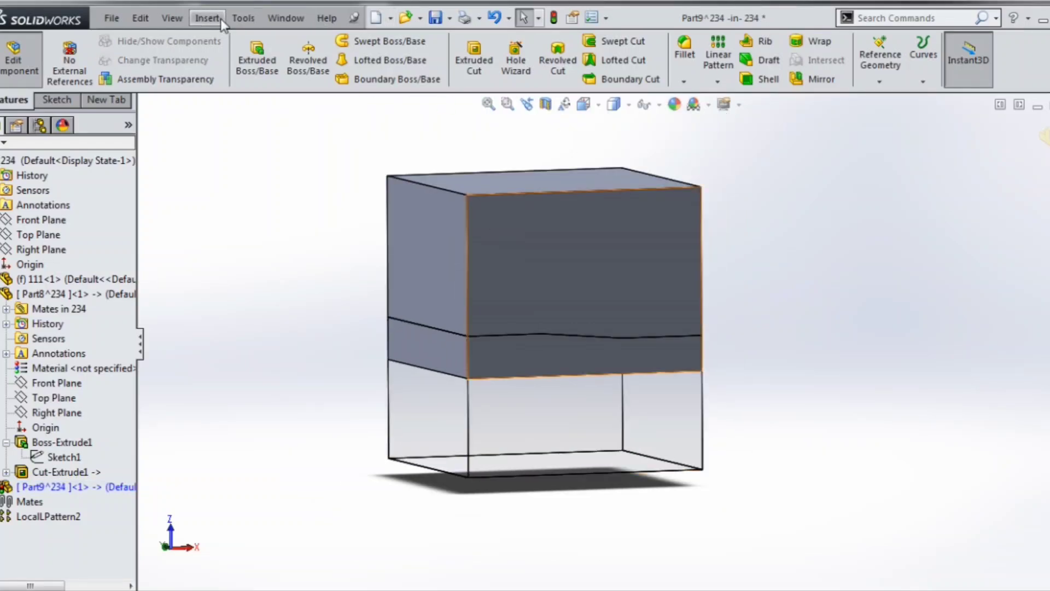
Step: Create a Cavity in the new block from the lower mould block and both handle 111 instances, with 0% uniform scaling, and finish editing the part
click(208, 18)
mouse_move(285, 73)
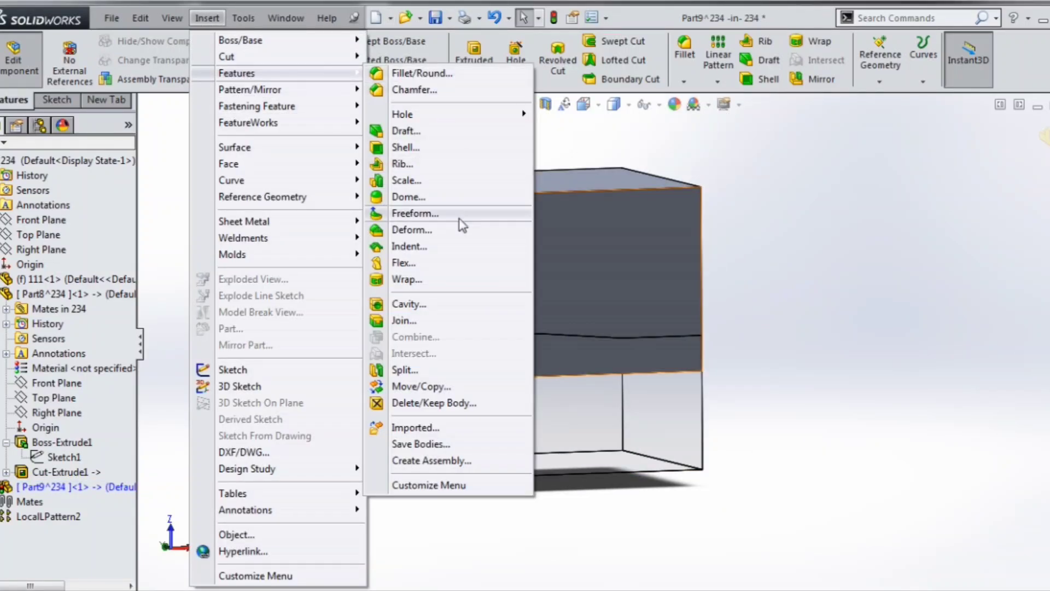
click(442, 303)
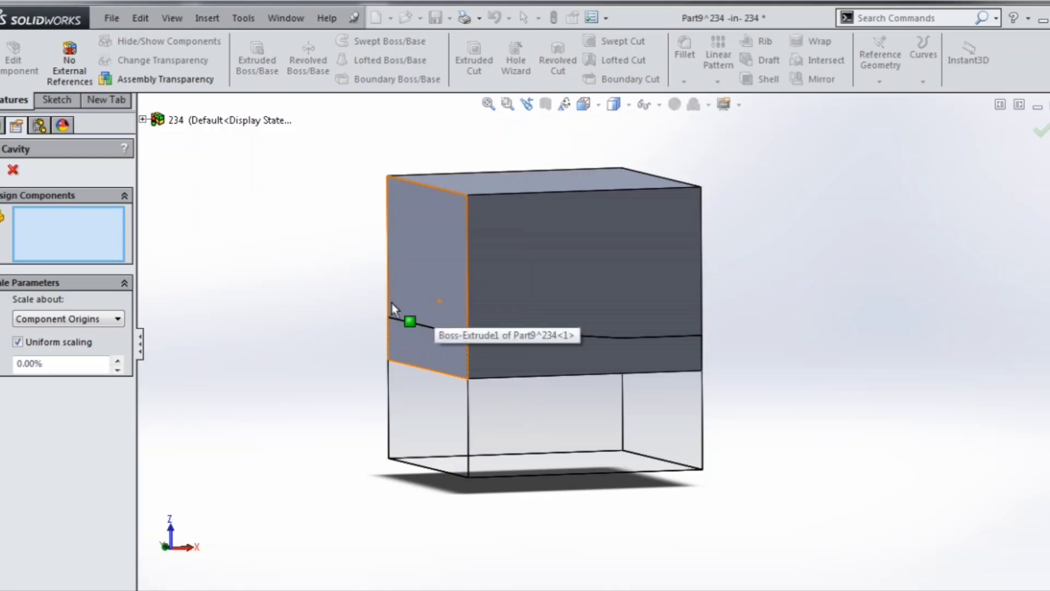
click(674, 430)
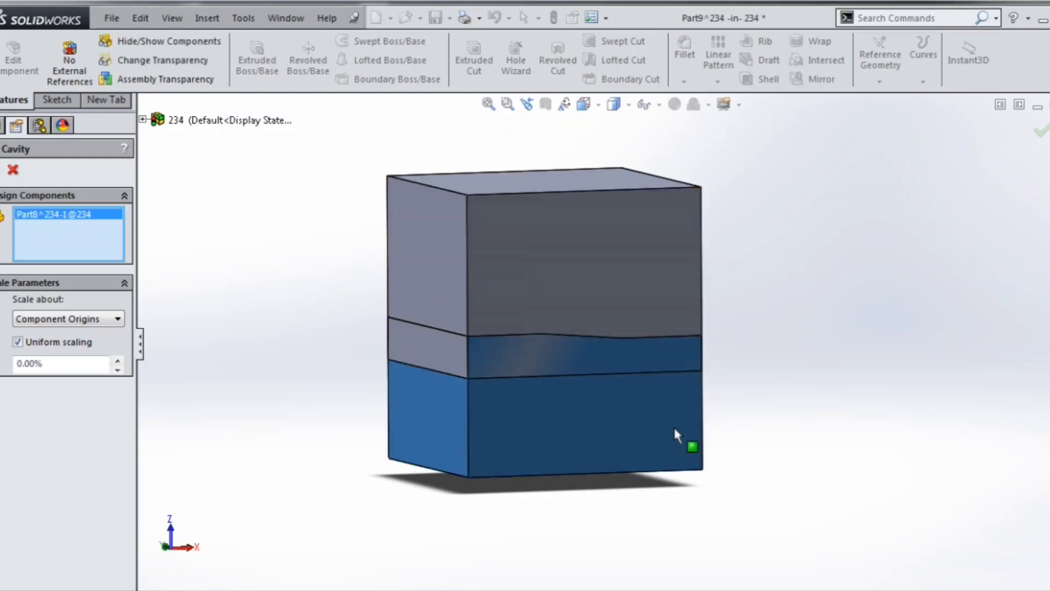
key(f)
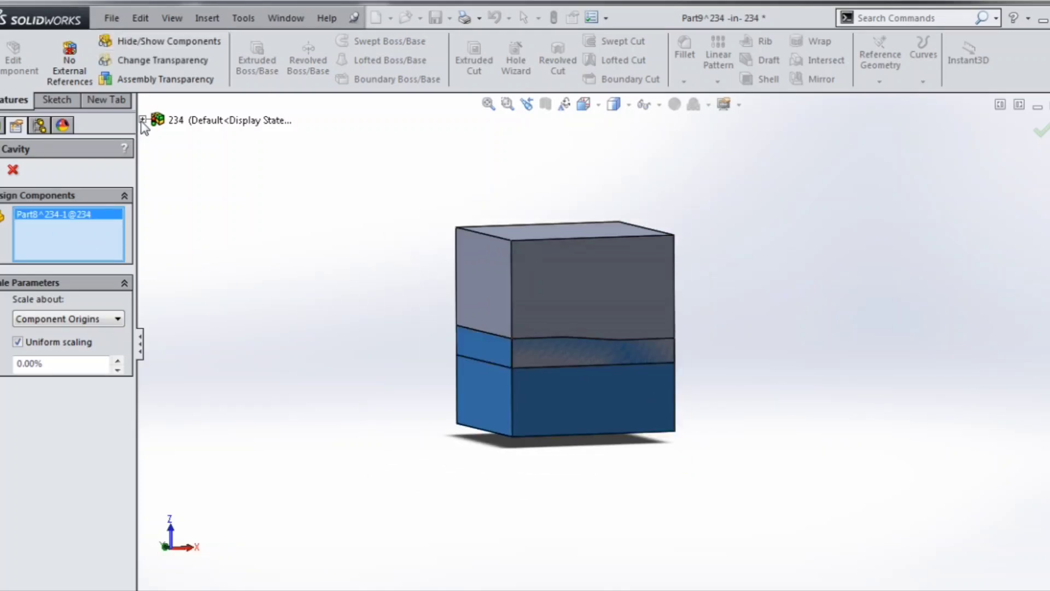
click(142, 120)
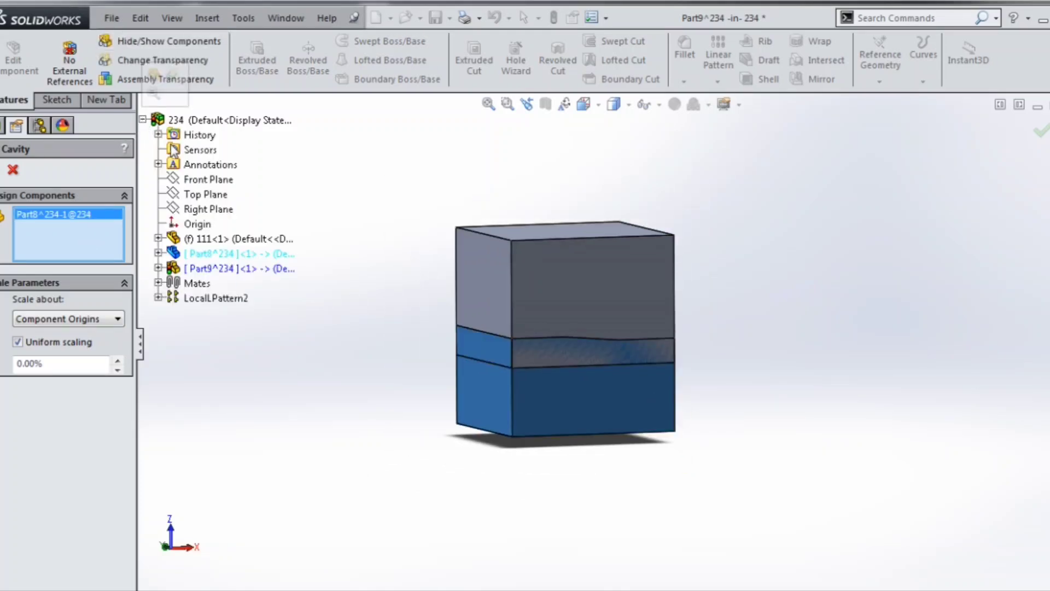
click(230, 238)
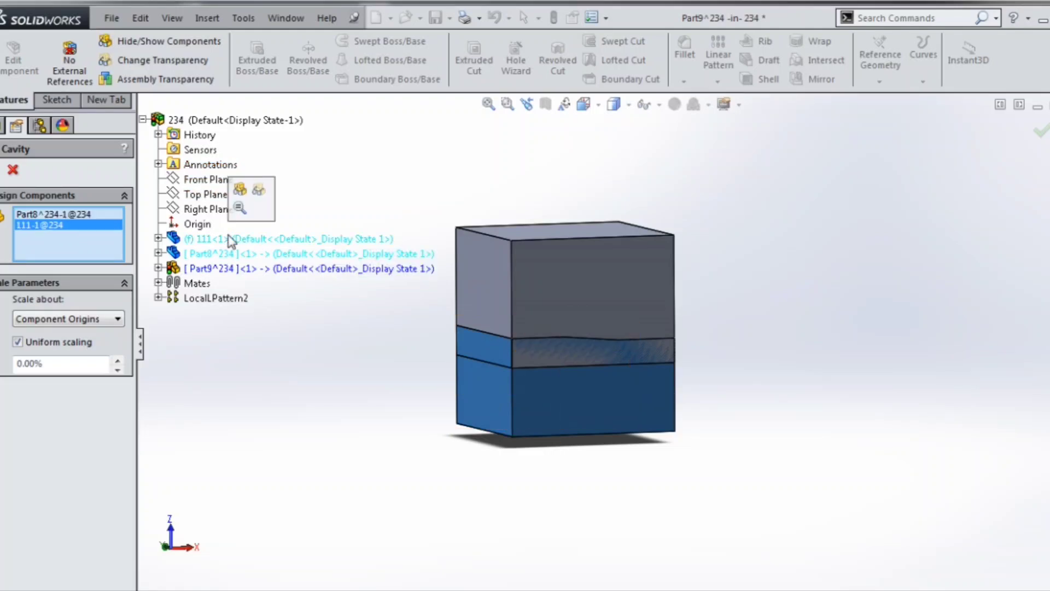
click(158, 298)
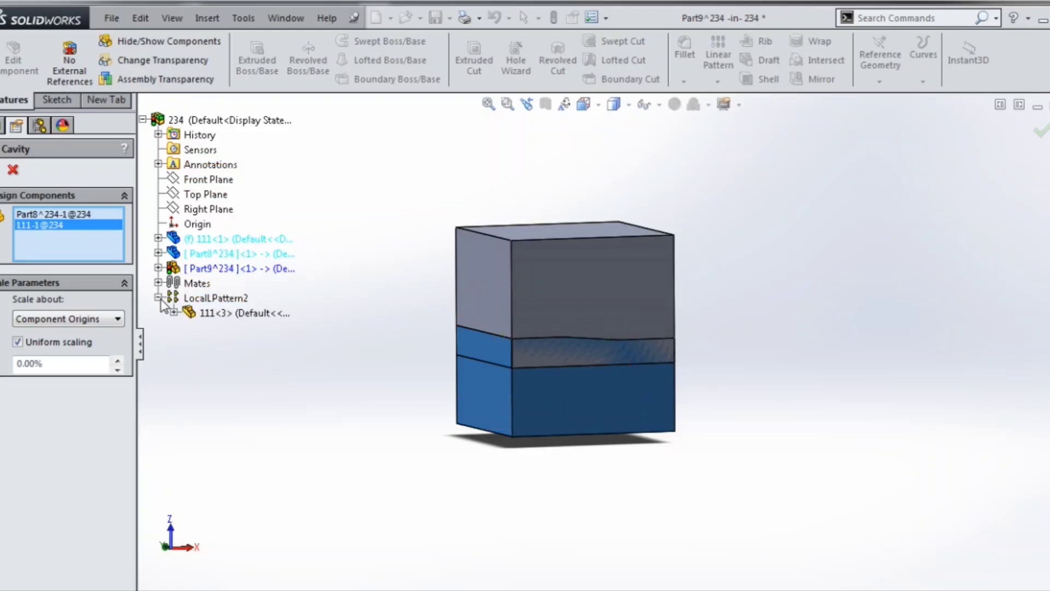
click(213, 313)
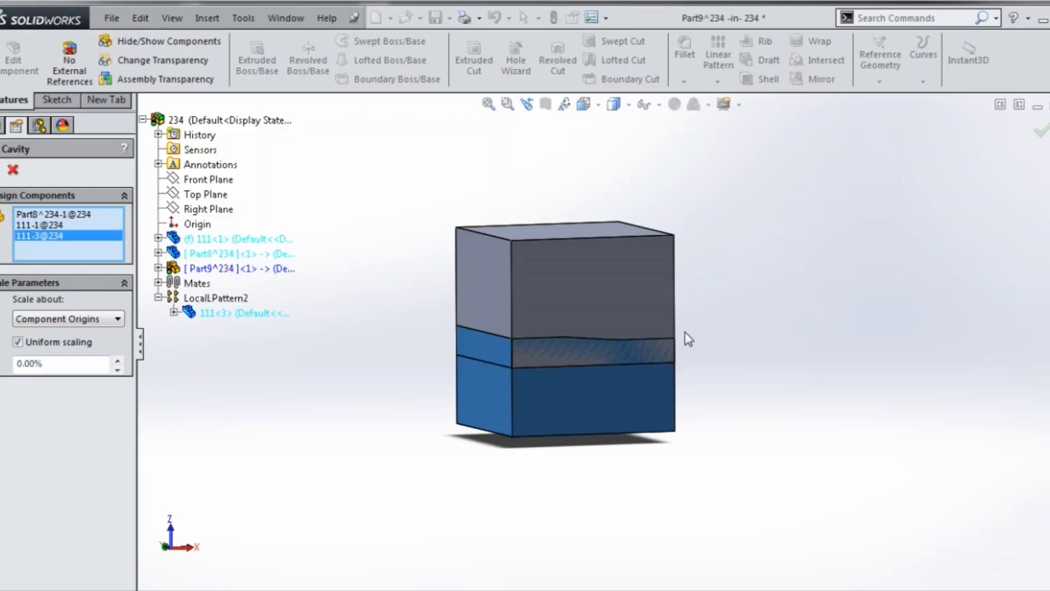
key(Return)
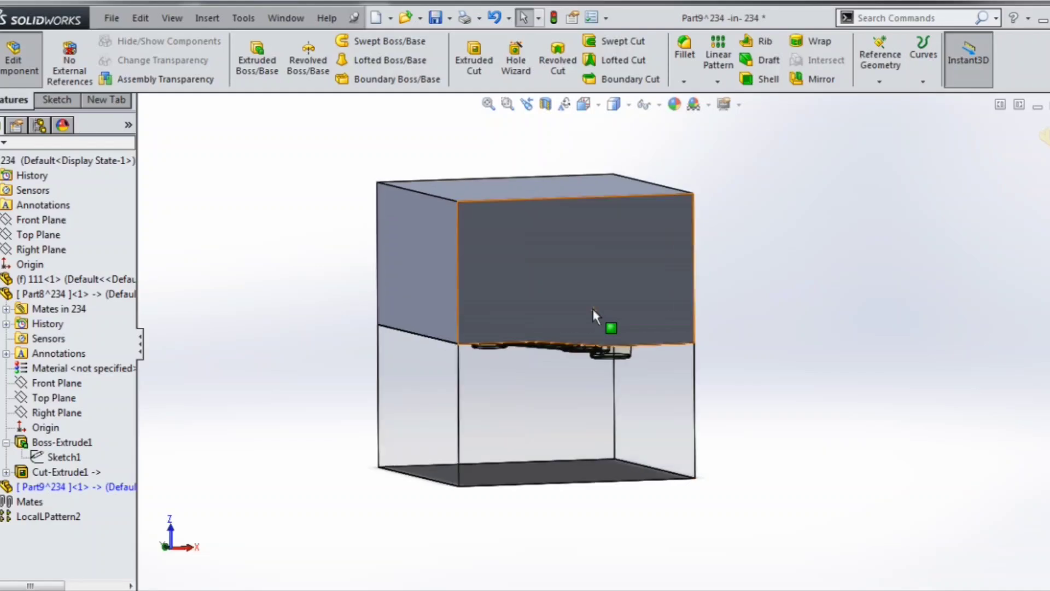
click(1043, 135)
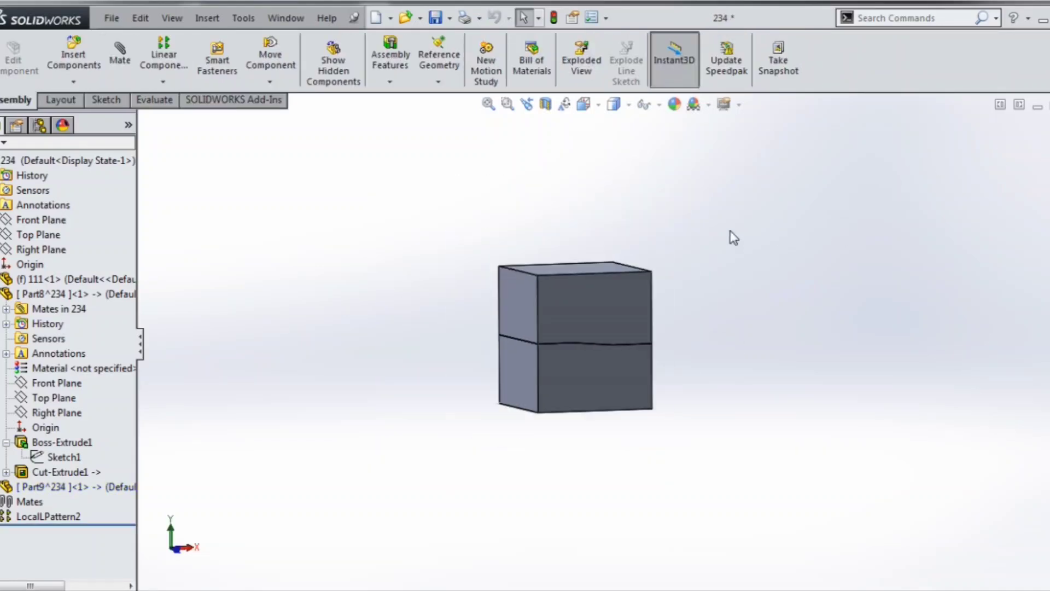
Step: Hide the lower mould block in the assembly
click(628, 321)
right_click(628, 318)
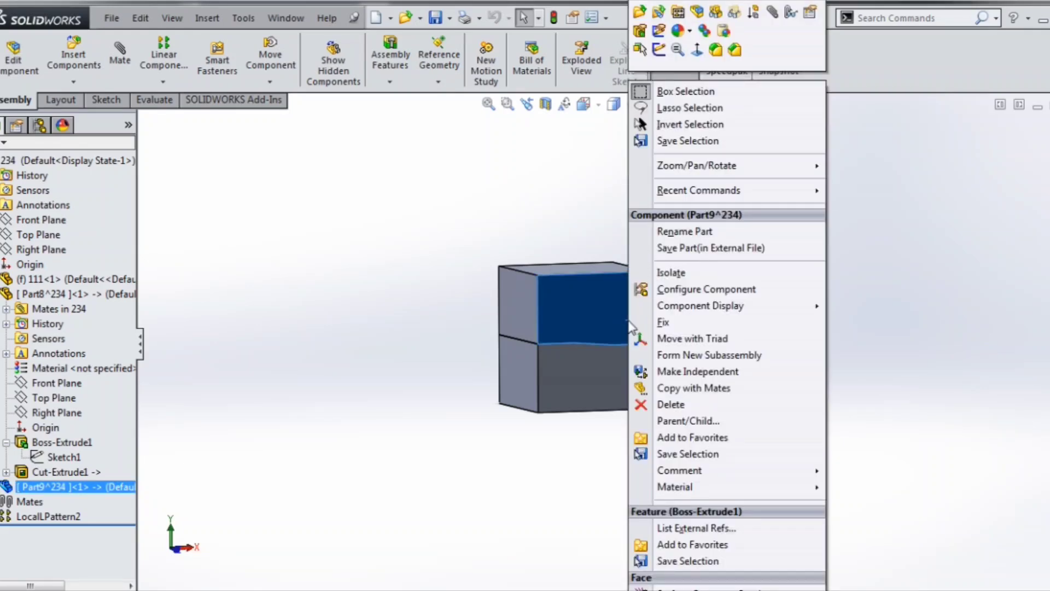
key(Escape)
middle_drag(592, 376, 598, 272)
click(595, 289)
right_click(595, 289)
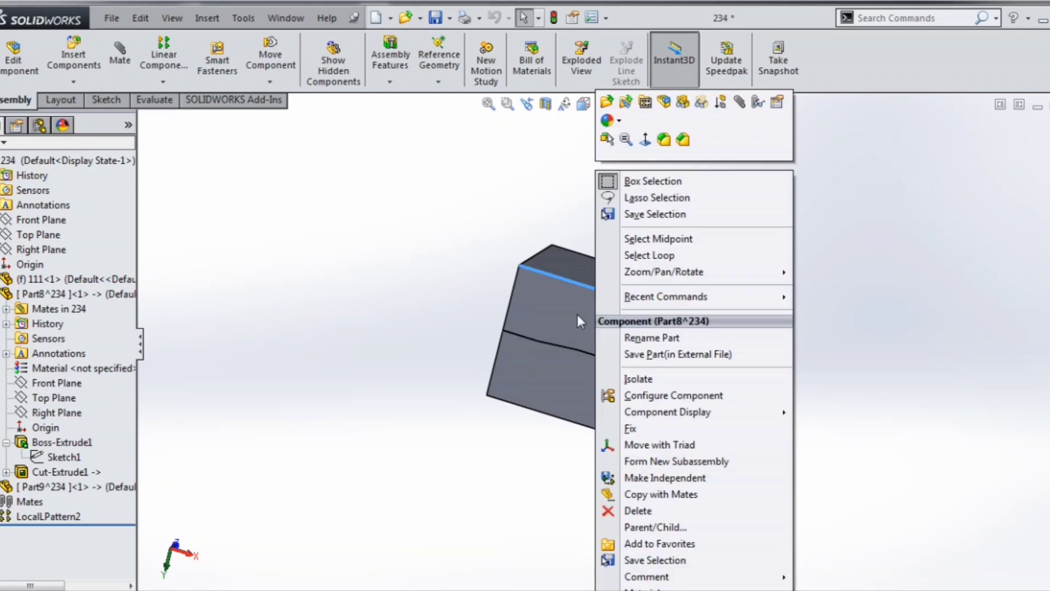
click(682, 102)
Step: Examine the upper mould half's parting face and the two handles seated in it
middle_drag(629, 306, 720, 424)
scroll(686, 348, up, 3)
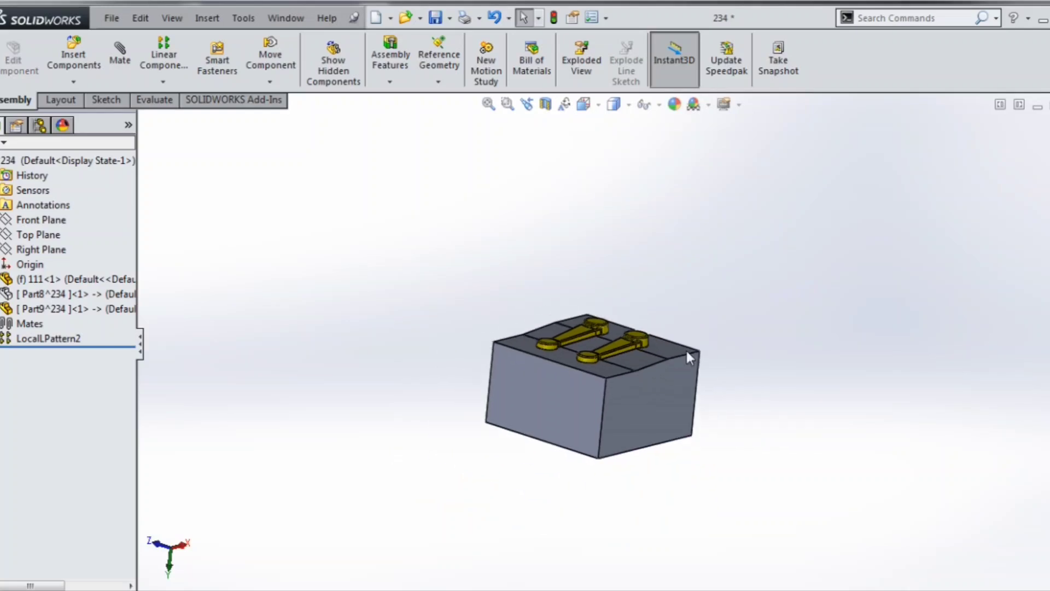
scroll(605, 347, down, 3)
middle_drag(604, 342, 594, 413)
scroll(594, 416, up, 3)
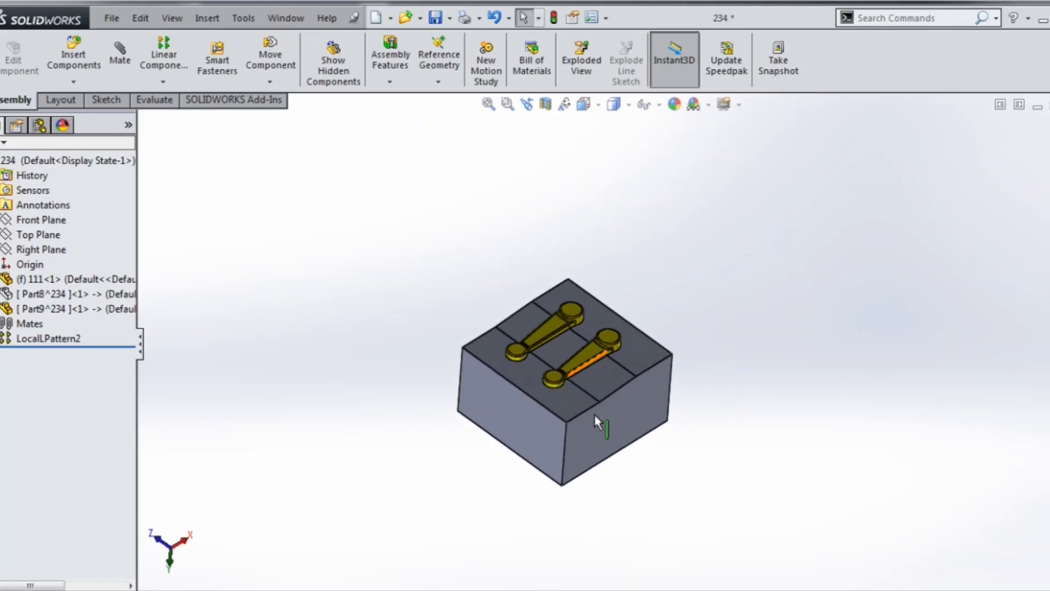
scroll(595, 415, down, 3)
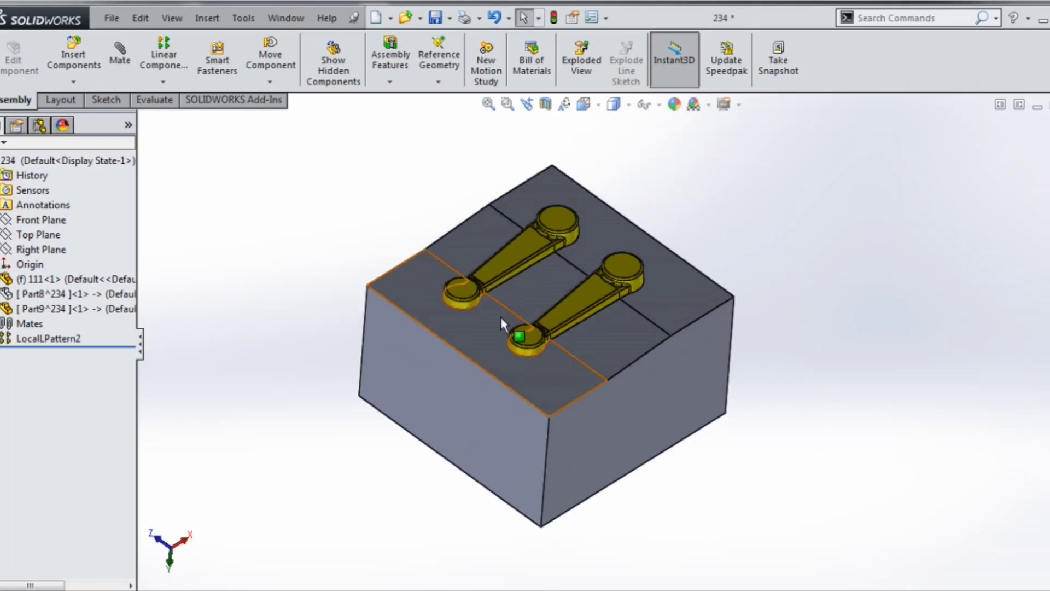
scroll(503, 320, down, 2)
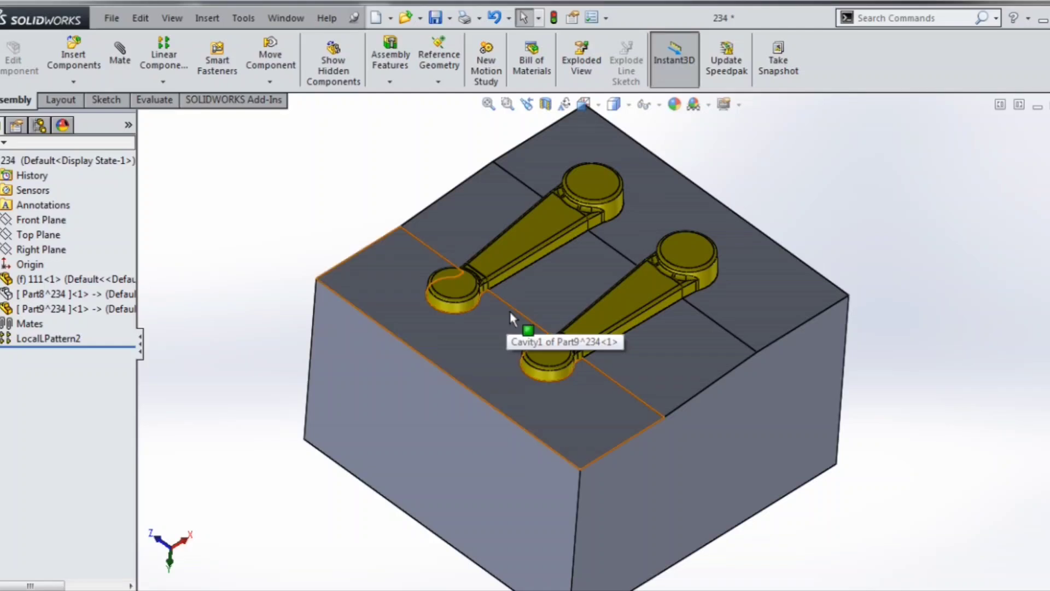
Step: Open the upper mould block, Part9^234, in its own window and turn it to view the handle cavities
scroll(510, 314, up, 2)
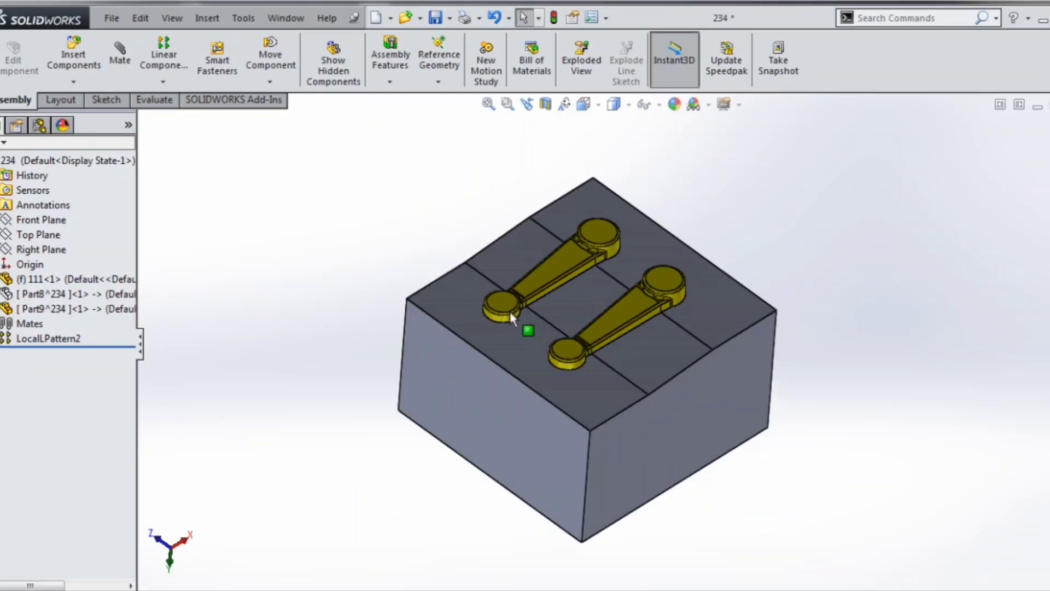
click(704, 300)
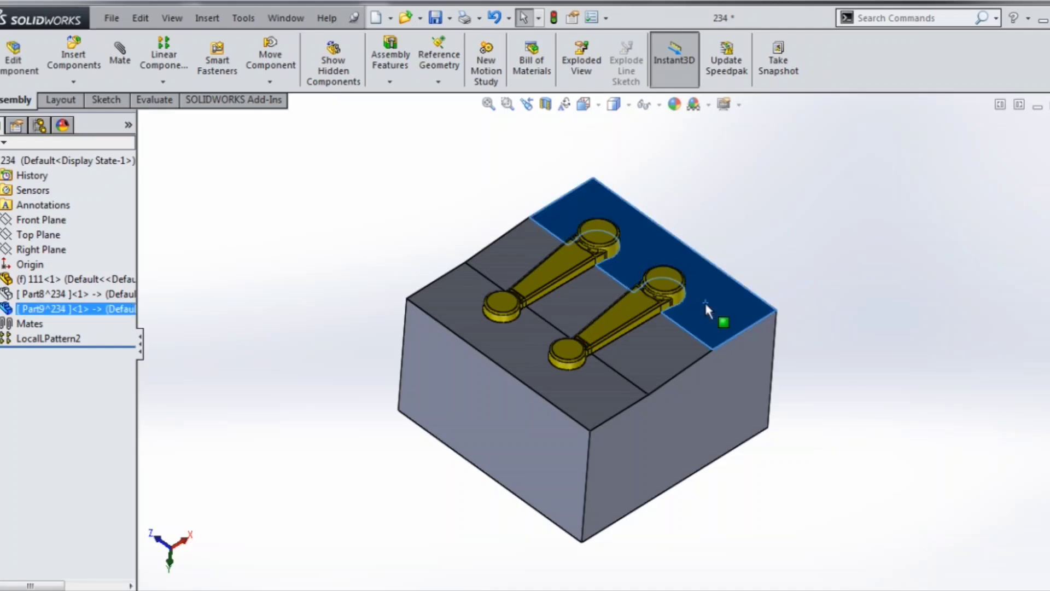
right_click(704, 301)
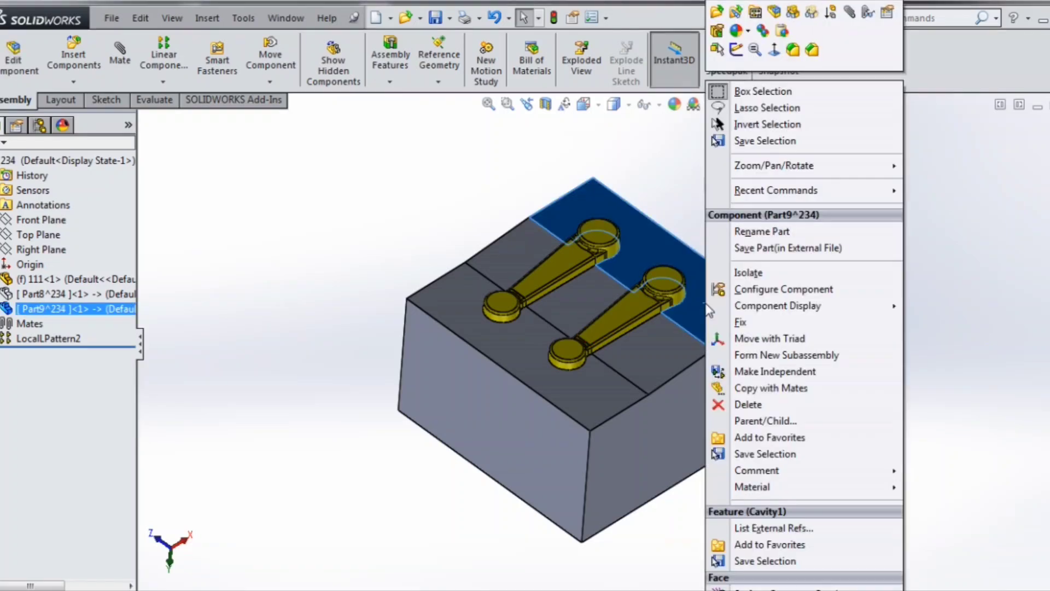
click(717, 11)
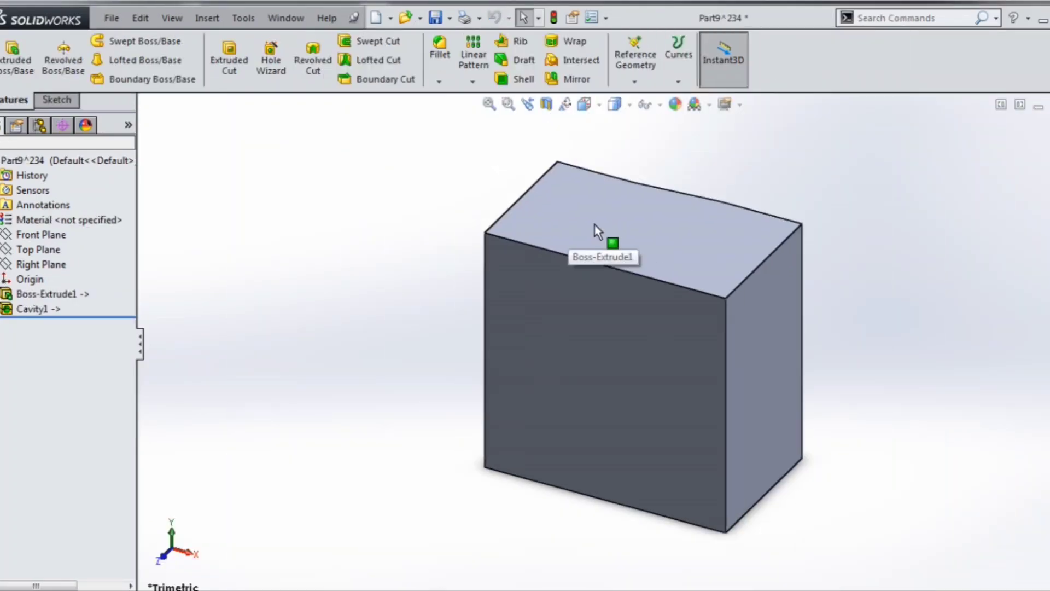
middle_drag(596, 227, 628, 356)
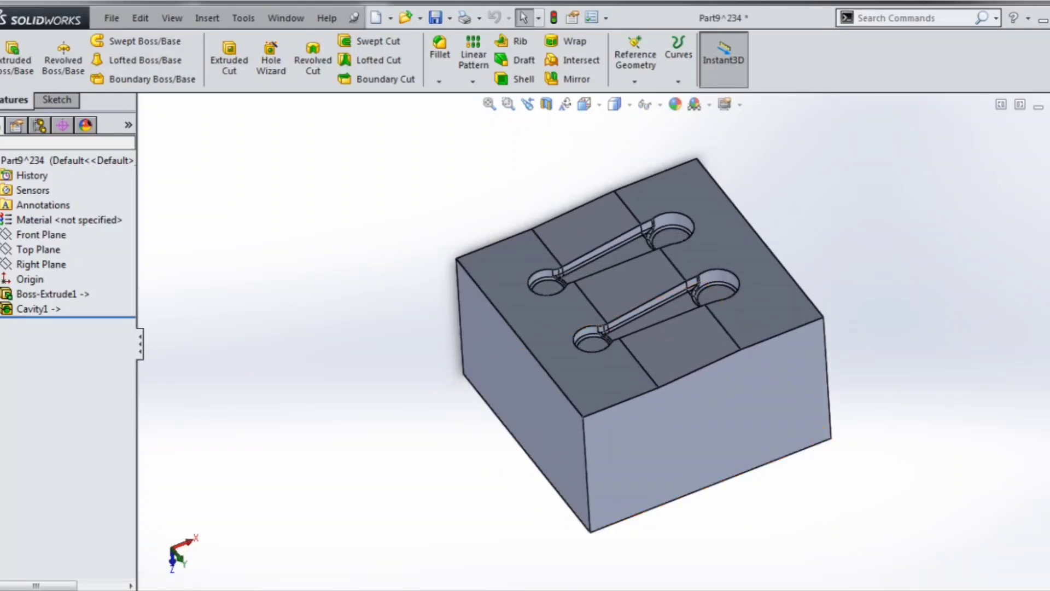
Step: Save the upper mould block part and return to assembly 234
click(111, 18)
click(152, 157)
middle_drag(596, 295, 713, 323)
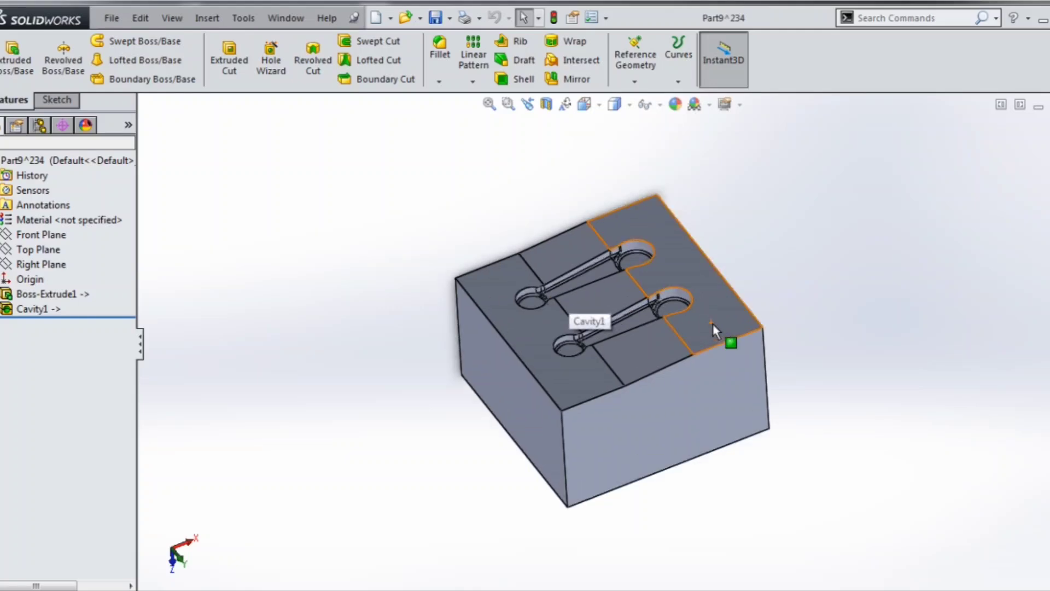
scroll(706, 312, down, 1)
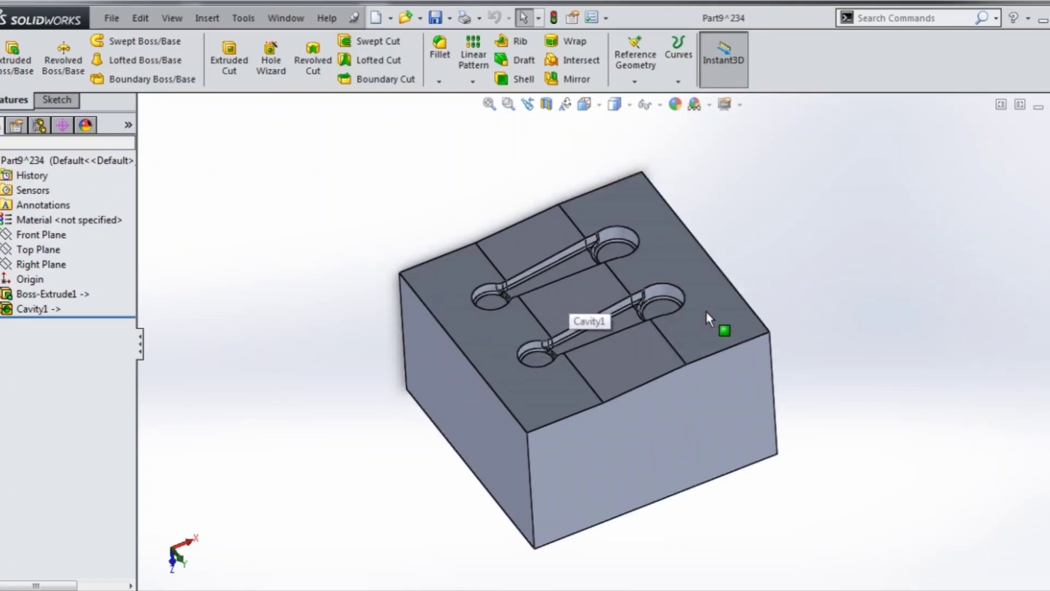
click(285, 18)
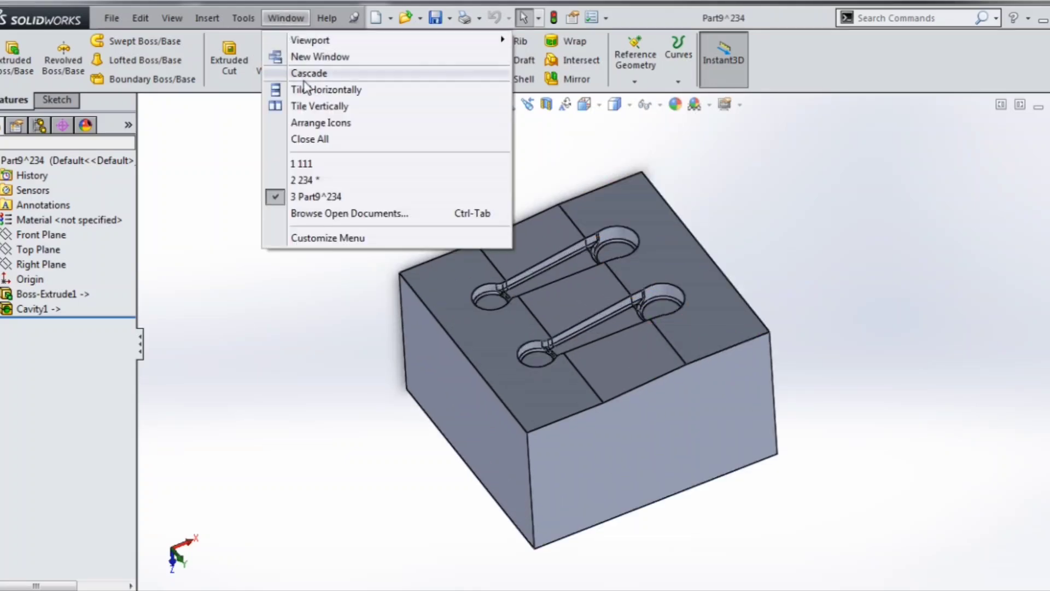
click(304, 180)
scroll(678, 349, down, 1)
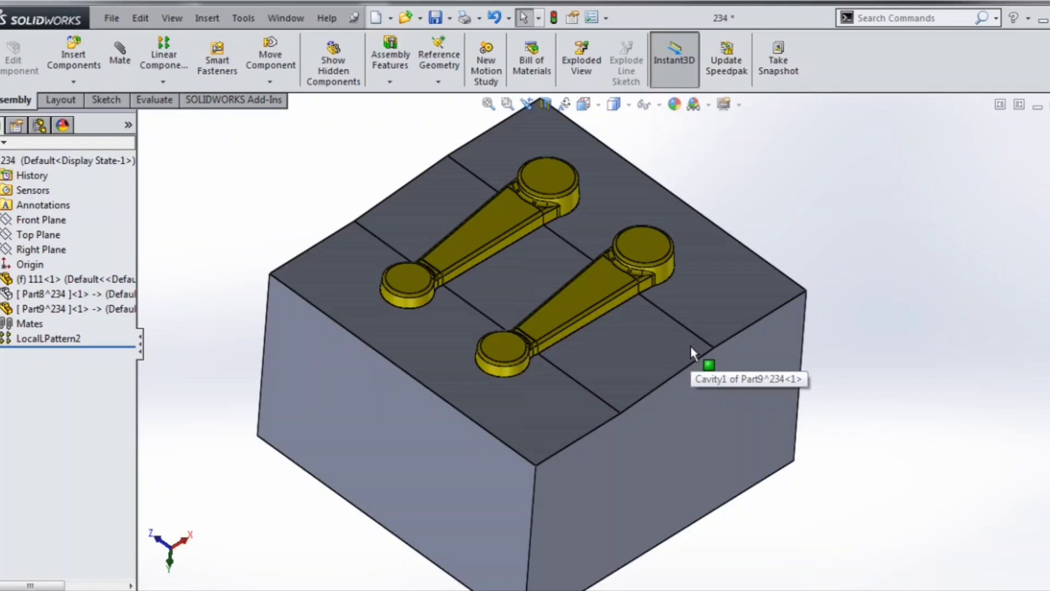
Step: Toggle the transparency of the hidden lower mould block, Part8^234, on and off again
right_click(82, 298)
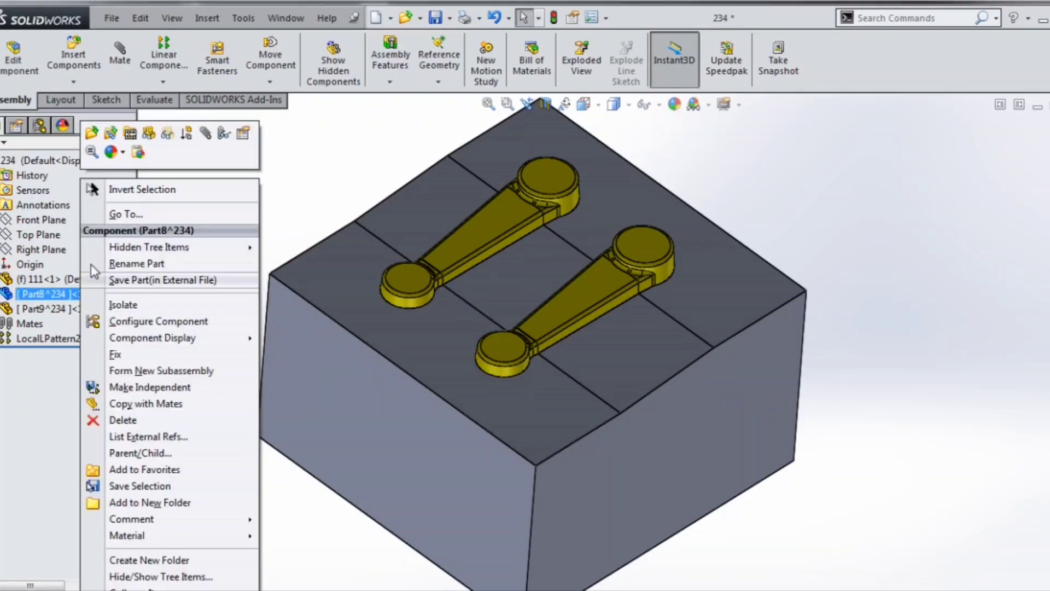
click(166, 135)
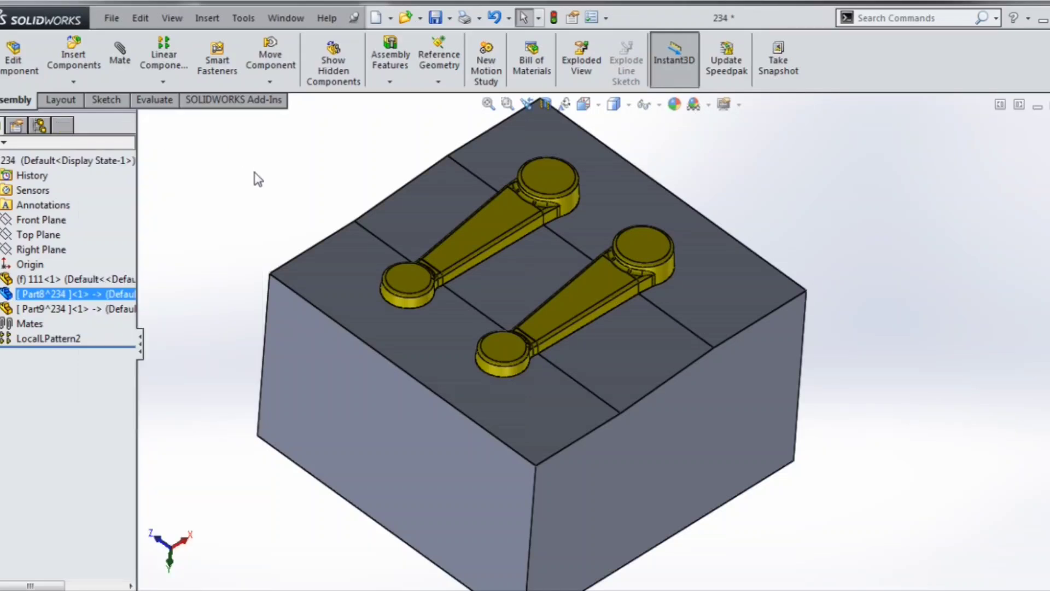
key(f)
right_click(25, 293)
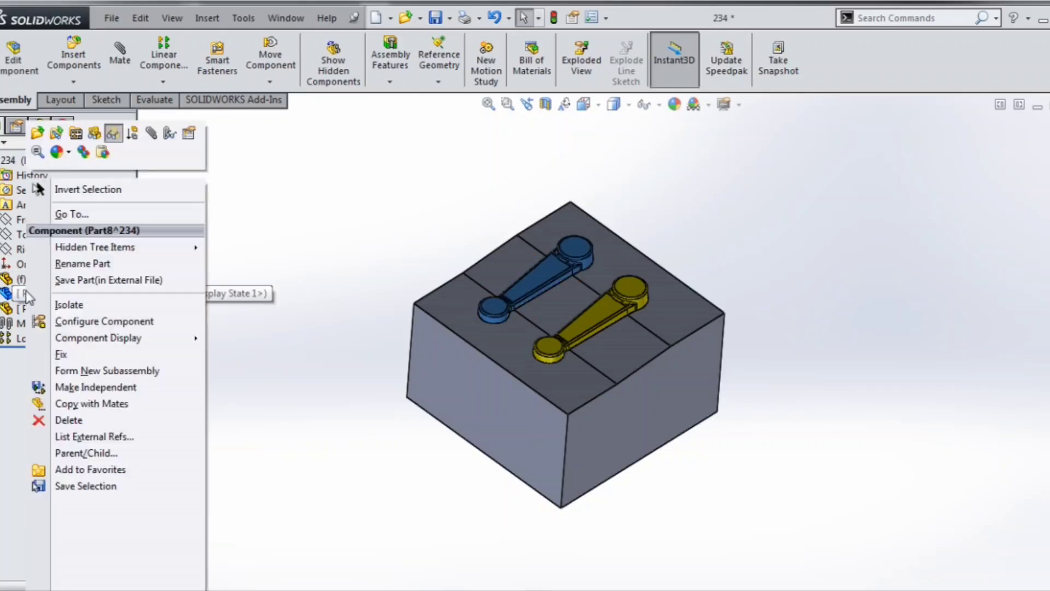
click(114, 133)
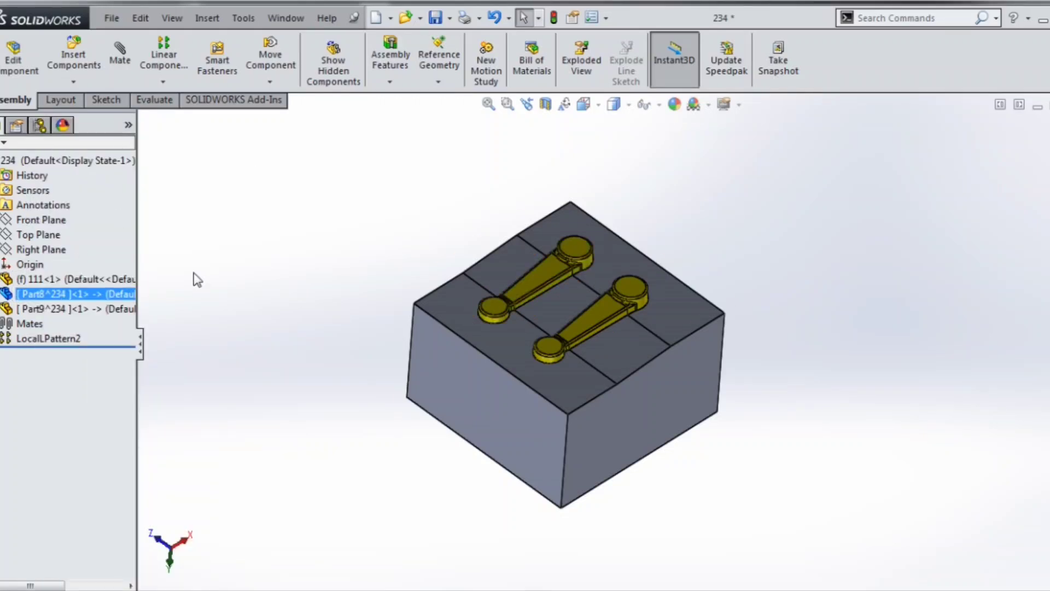
Step: Show the hidden lower mould block, Part8^234, in the assembly again
right_click(102, 294)
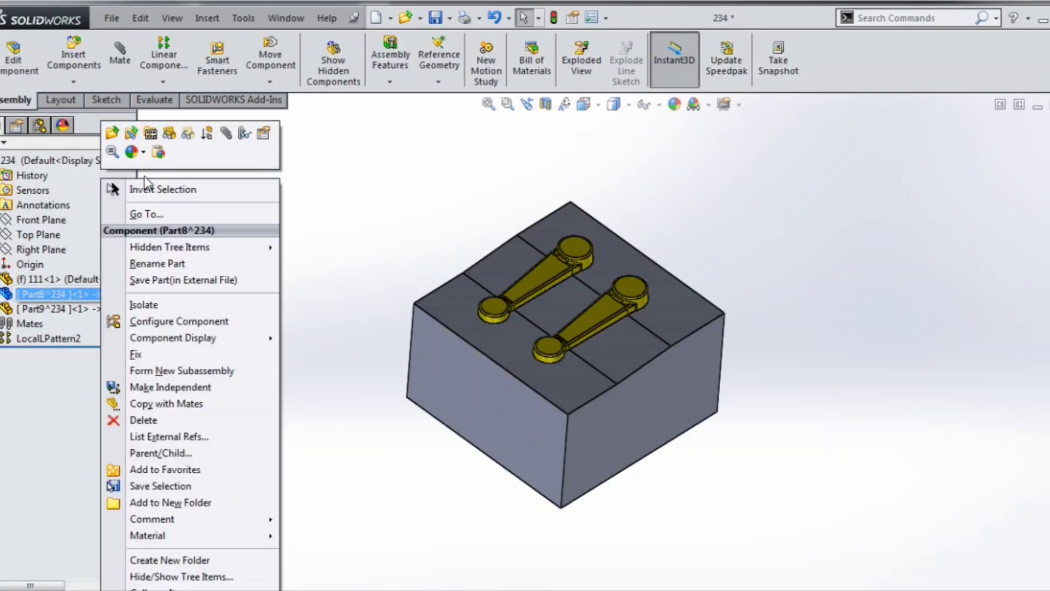
click(181, 141)
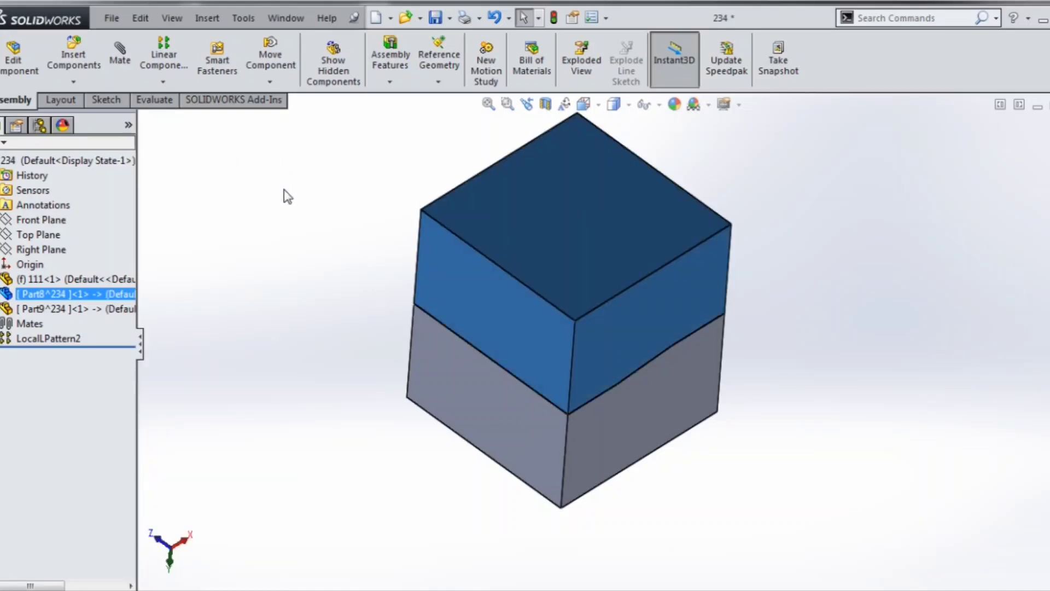
click(286, 197)
scroll(338, 221, down, 3)
scroll(339, 221, up, 2)
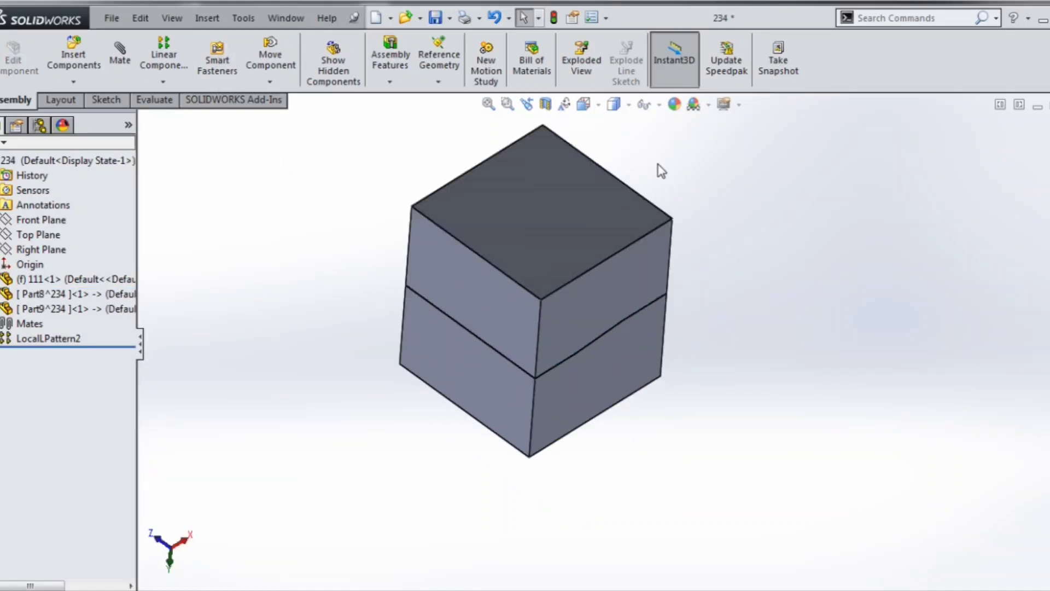
scroll(650, 173, down, 2)
scroll(659, 240, down, 2)
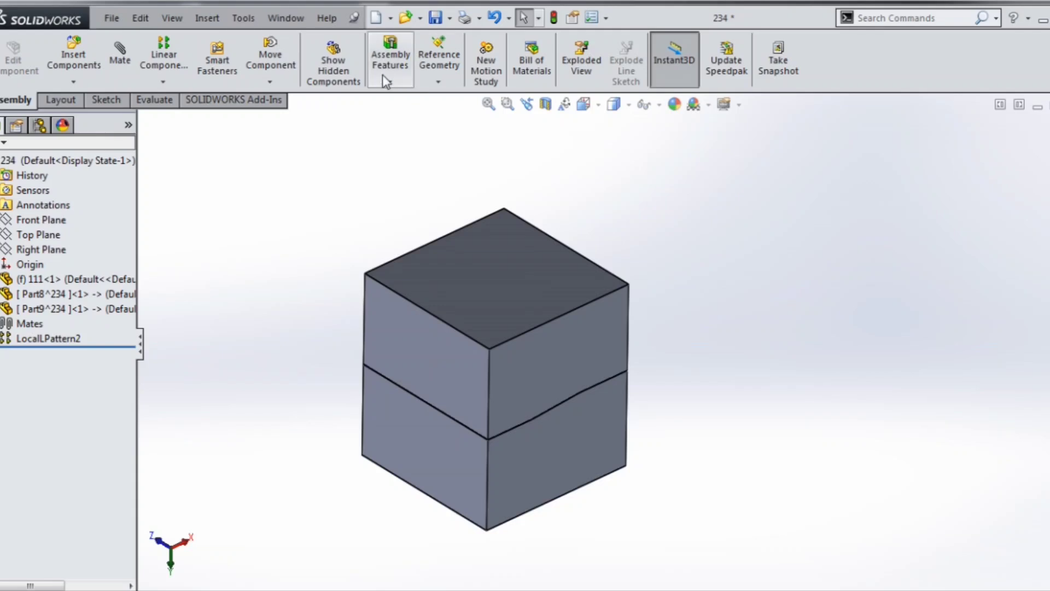
Step: Start an exploded view and move the lower mould block, Part8^234, along the Y axis away from the handles
click(207, 18)
mouse_move(249, 85)
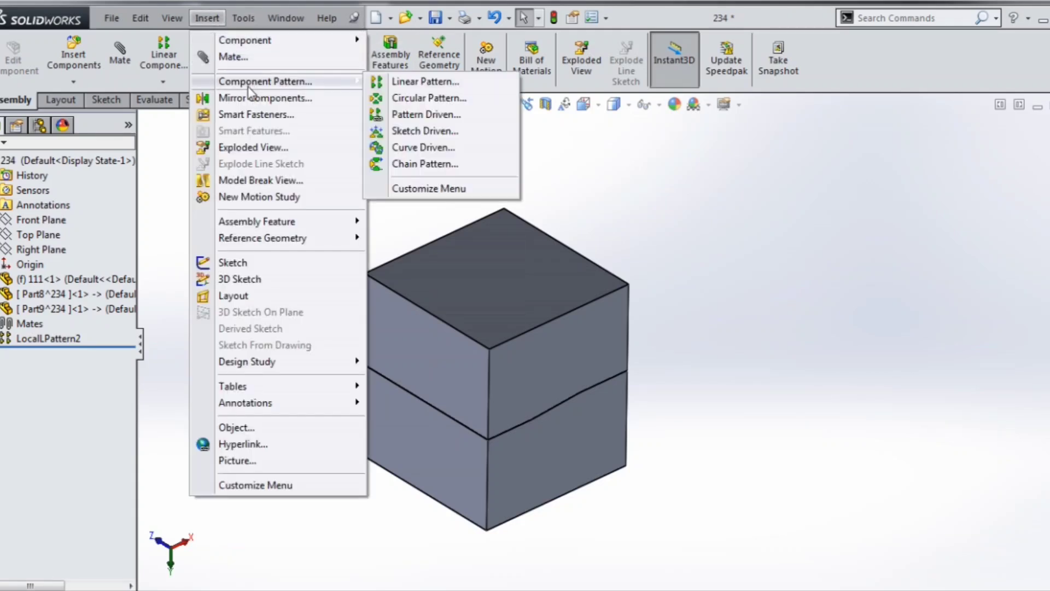
click(251, 148)
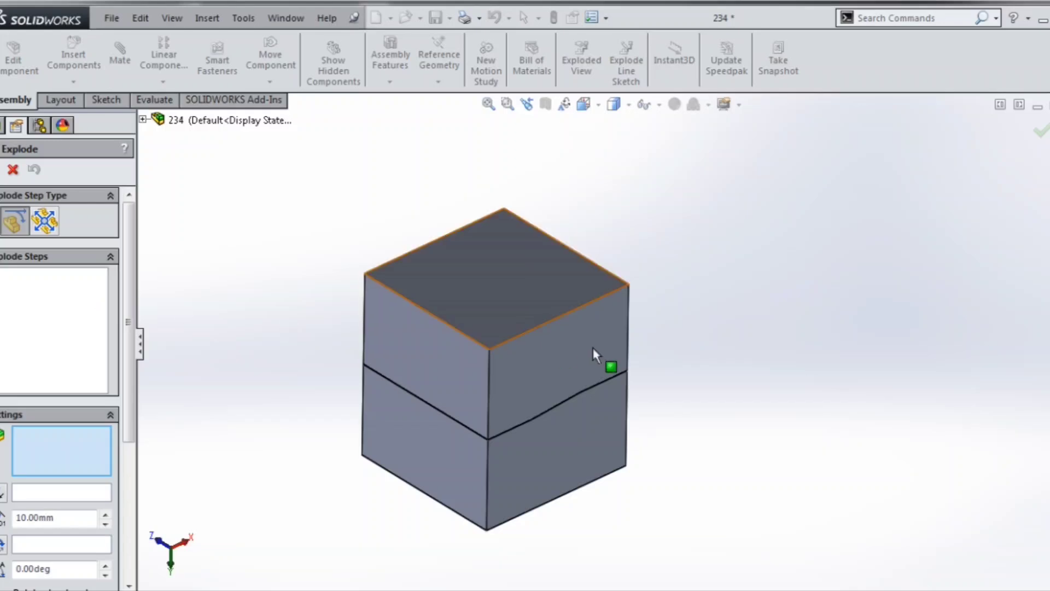
click(578, 347)
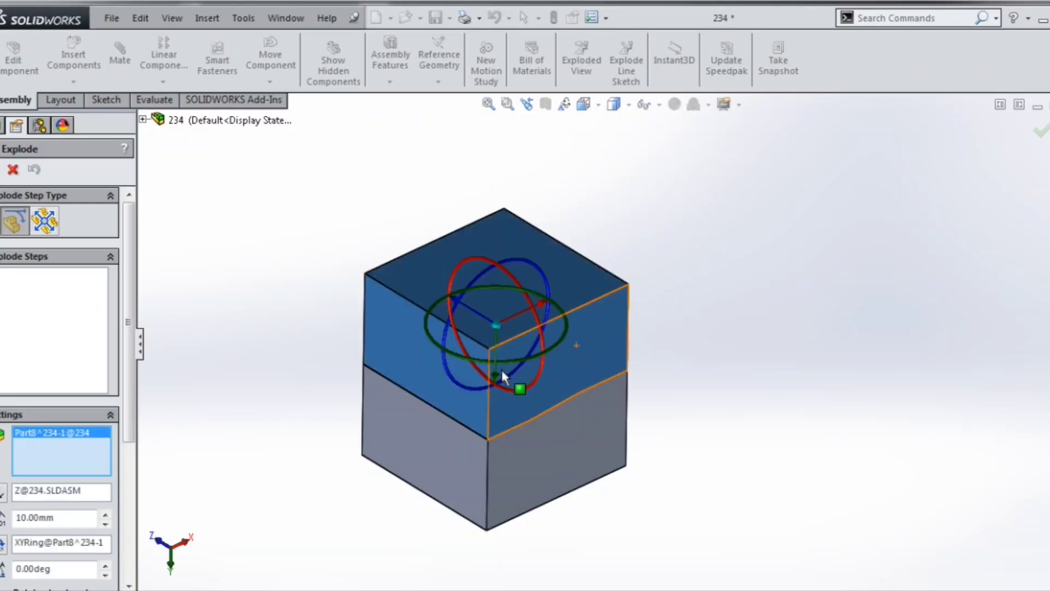
drag(497, 374, 508, 279)
middle_drag(675, 356, 687, 352)
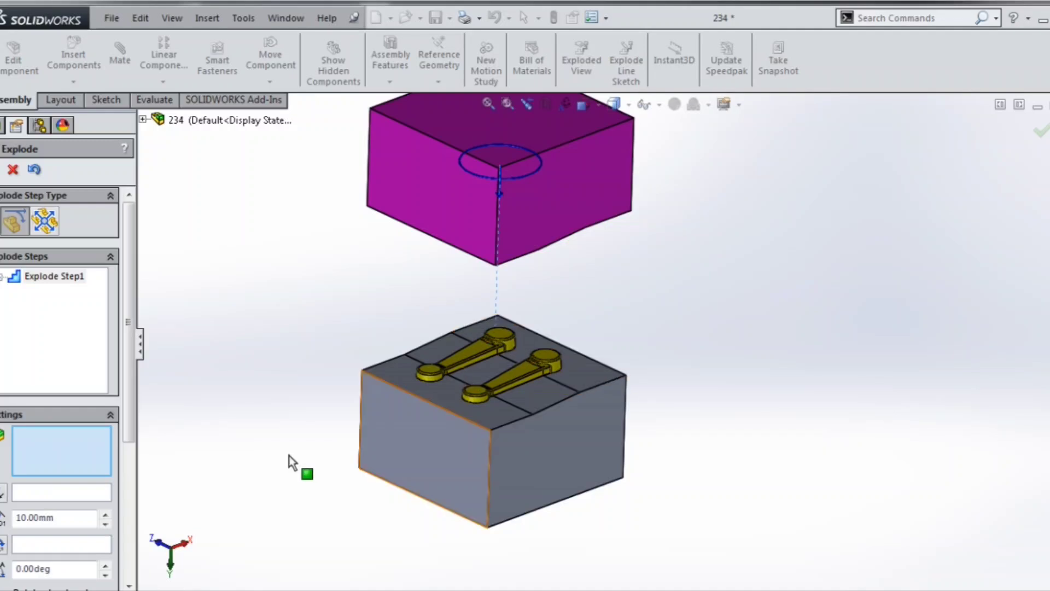
Step: Add an explode step moving the upper mould block, Part9^234, about 218 mm along Y away from the handles, and finish the exploded view
click(563, 497)
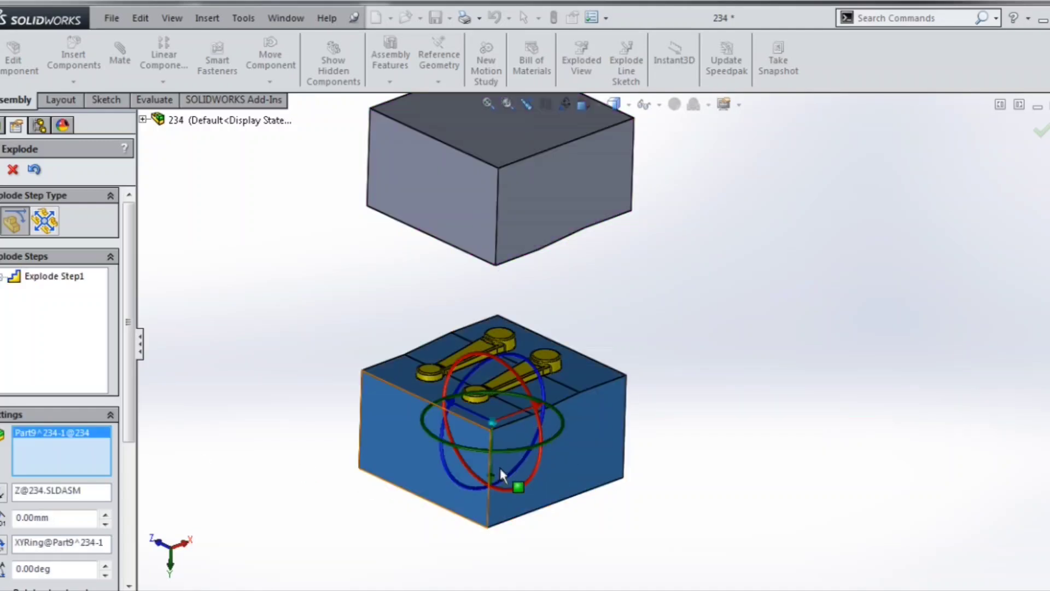
drag(491, 471, 497, 585)
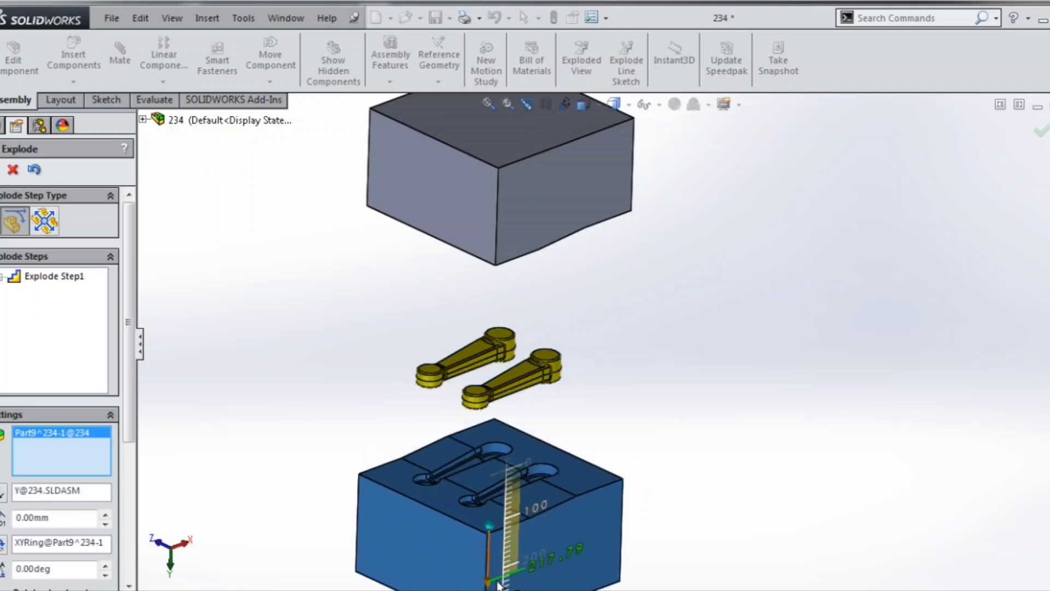
scroll(514, 441, down, 2)
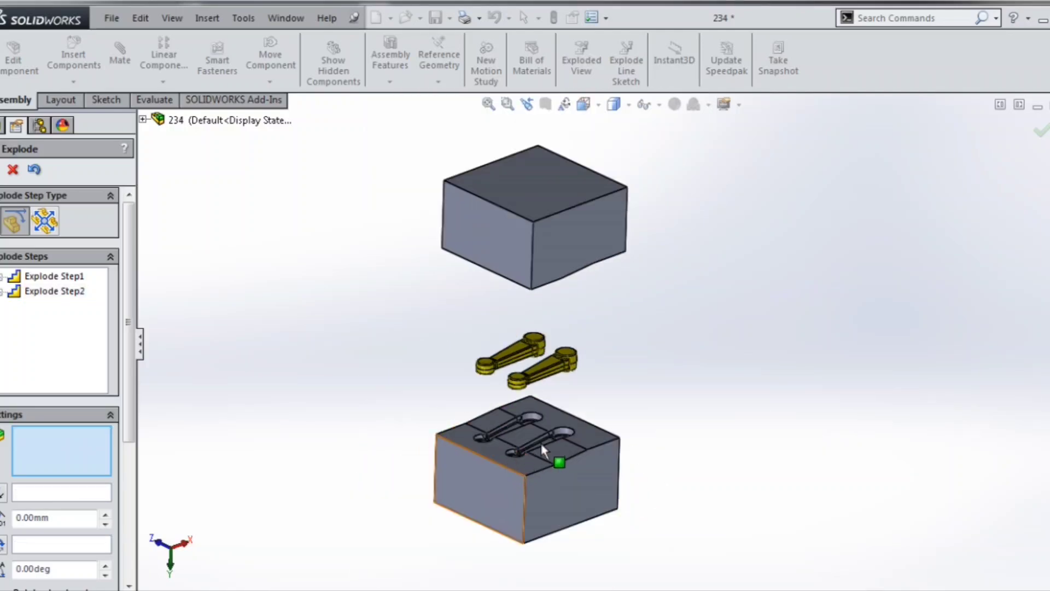
scroll(540, 442, up, 2)
scroll(569, 481, down, 2)
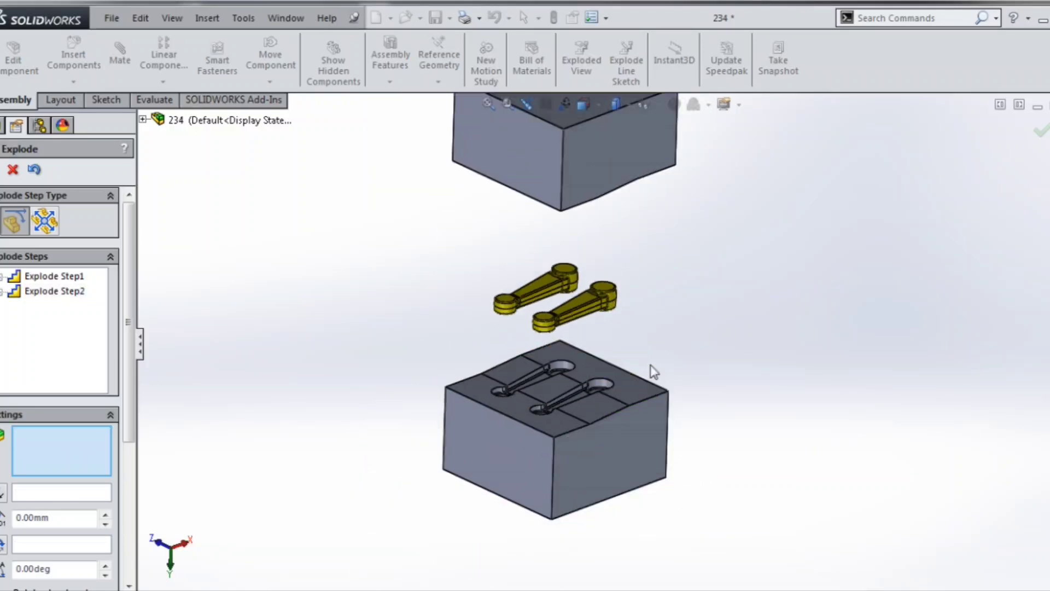
middle_drag(638, 362, 615, 426)
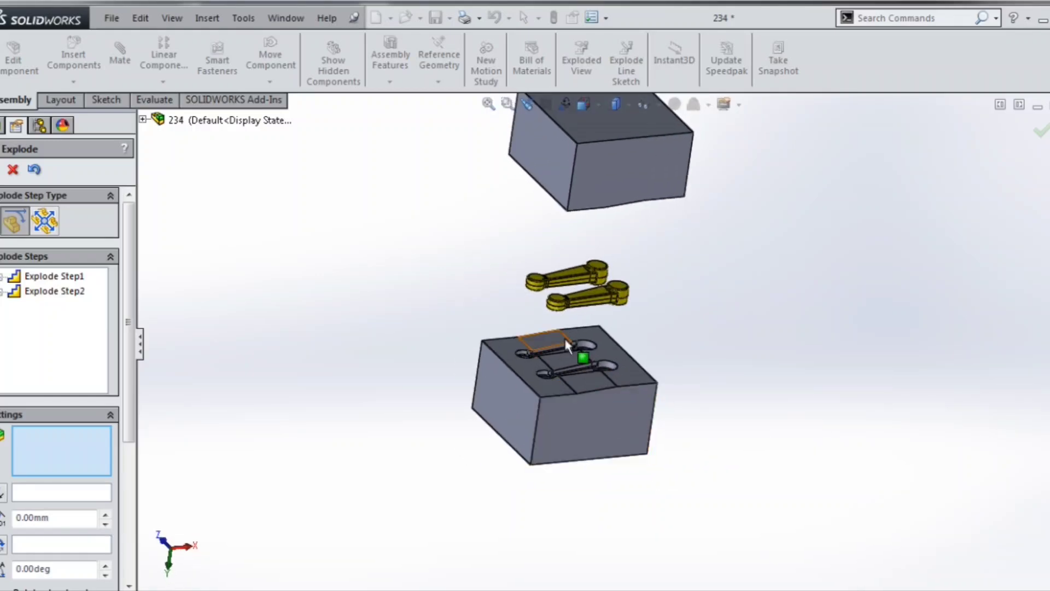
scroll(563, 336, up, 3)
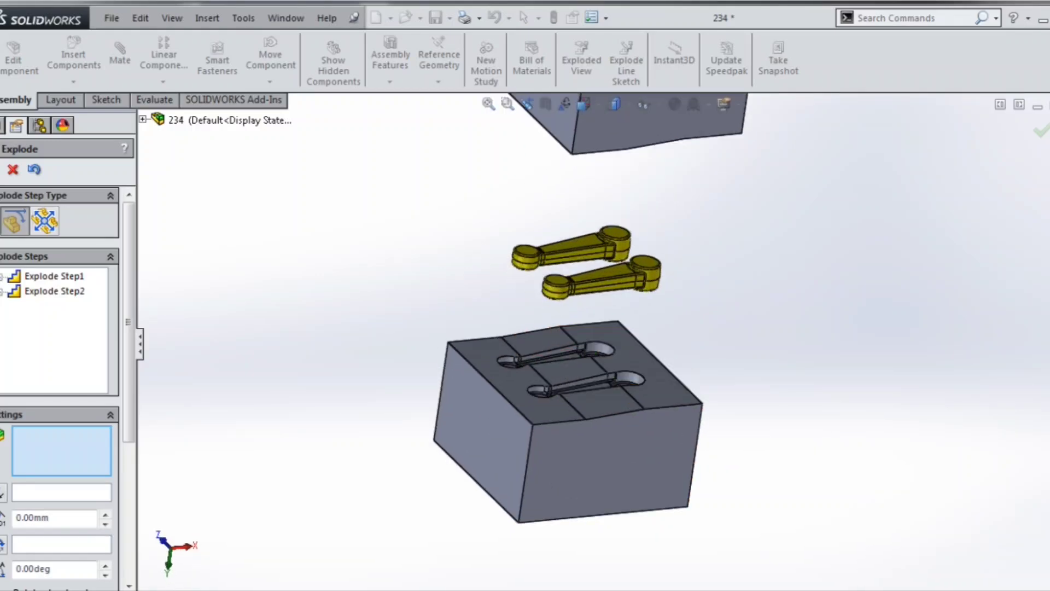
click(0, 170)
key(f)
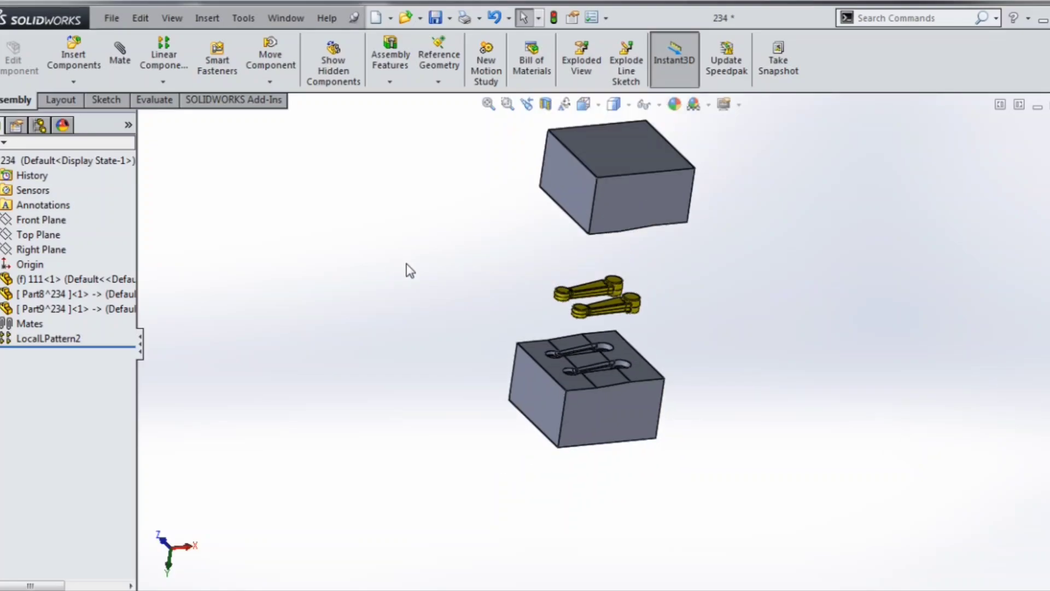